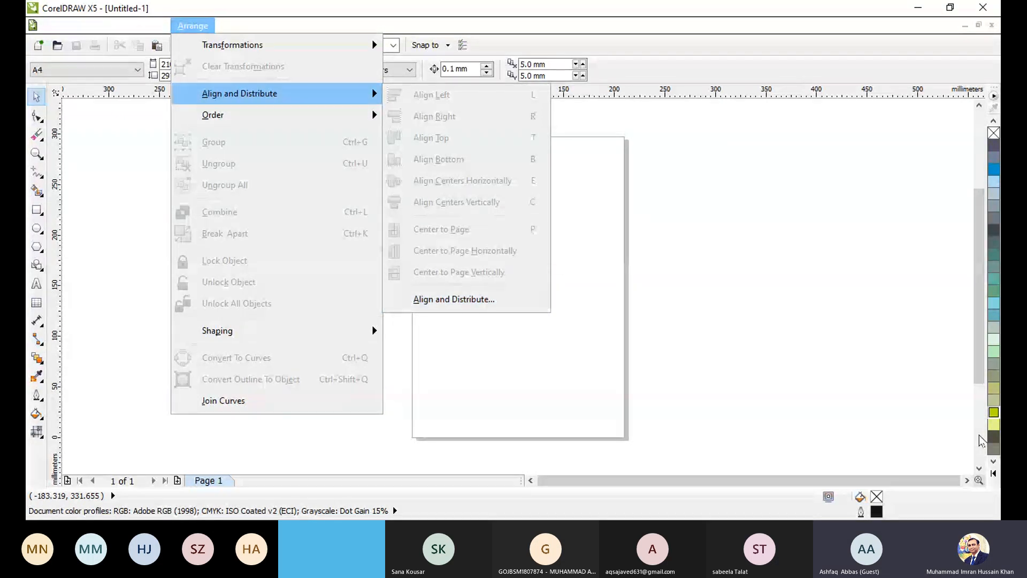
Examine the alignment and distribution options in the Align and Distribute dialog, and close it
click(435, 300)
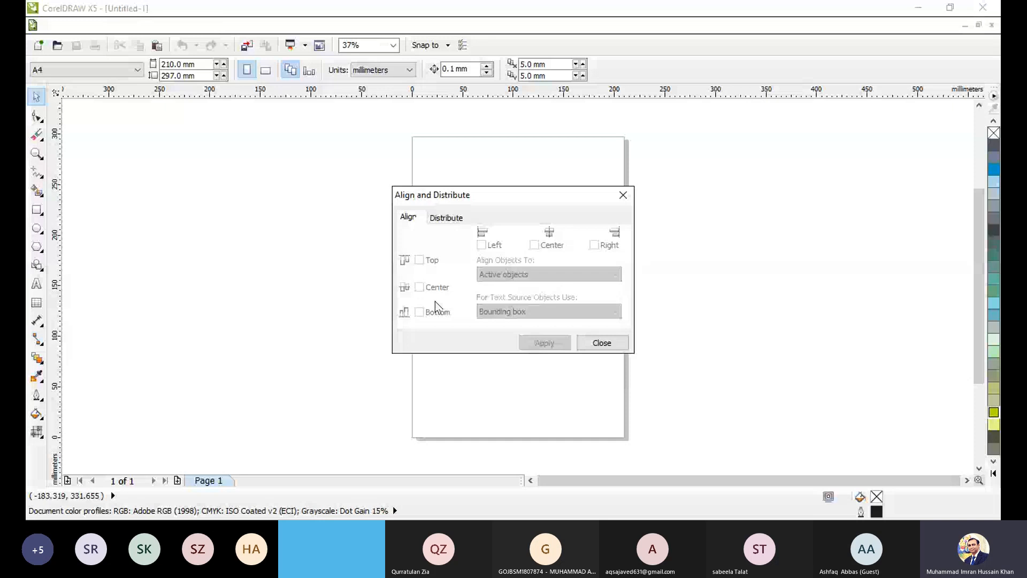
drag(455, 195, 733, 198)
click(733, 220)
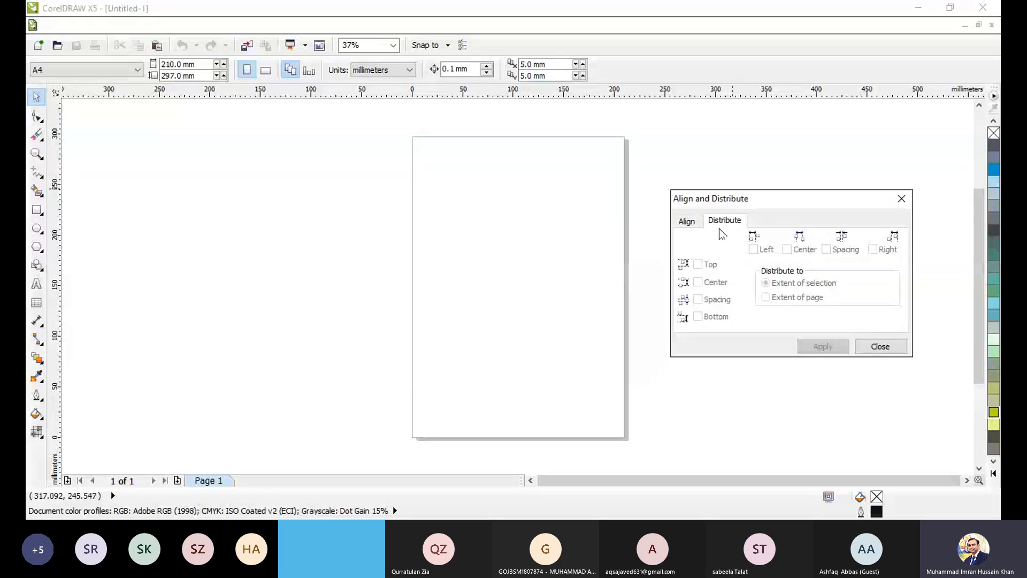
click(691, 224)
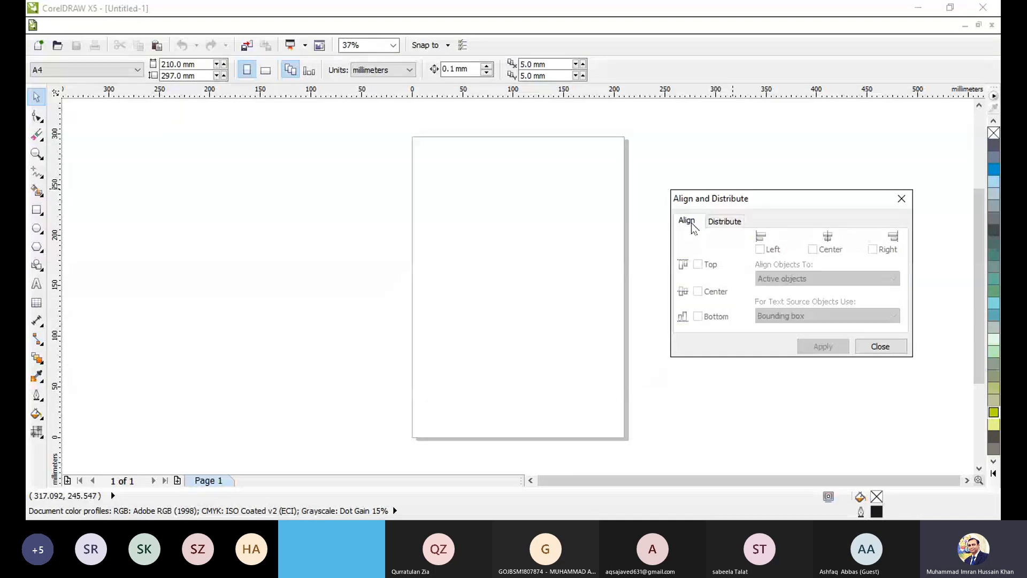
click(719, 221)
scroll(657, 198, up, 1)
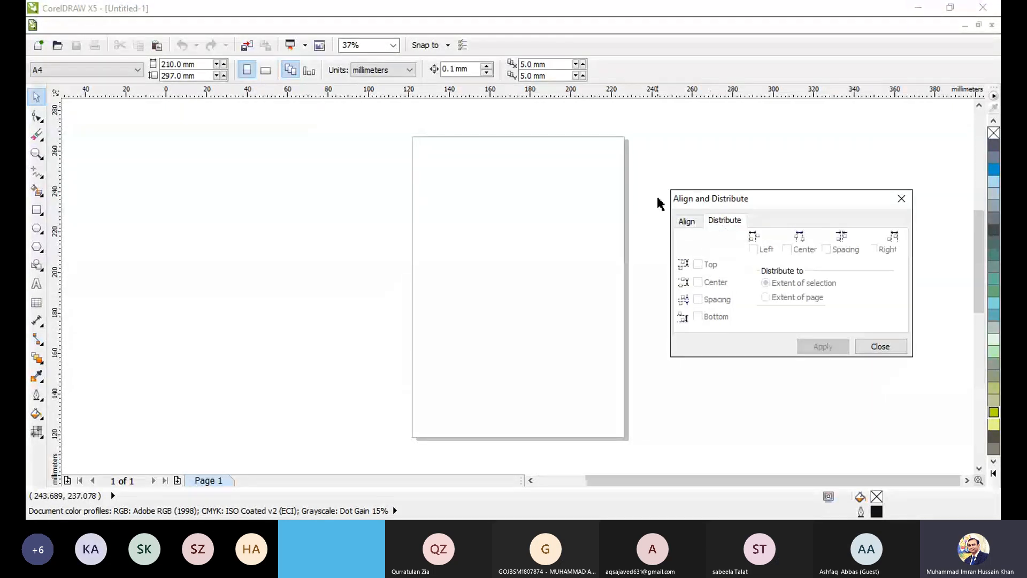
click(685, 219)
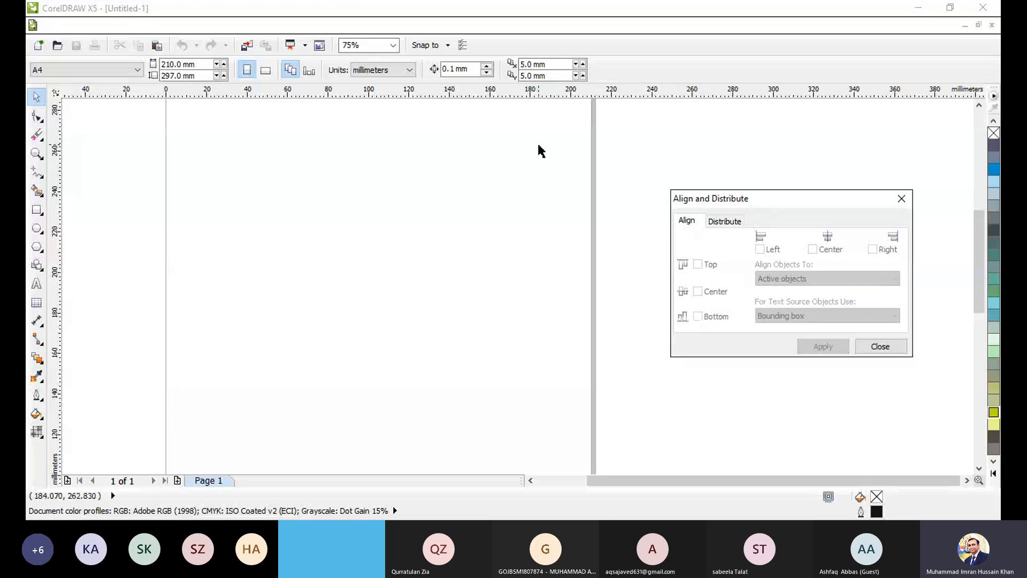
scroll(493, 142, down, 1)
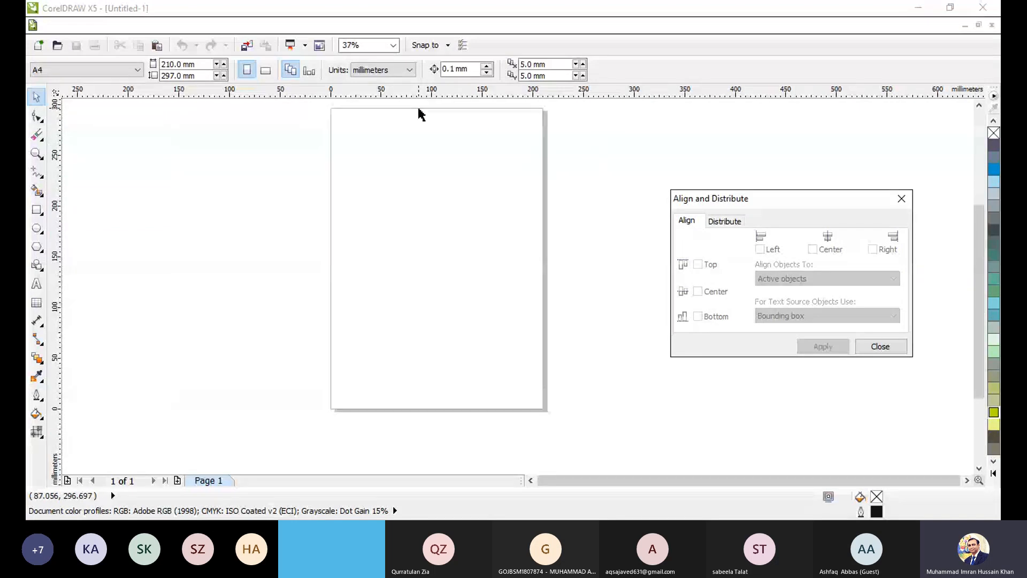
click(729, 222)
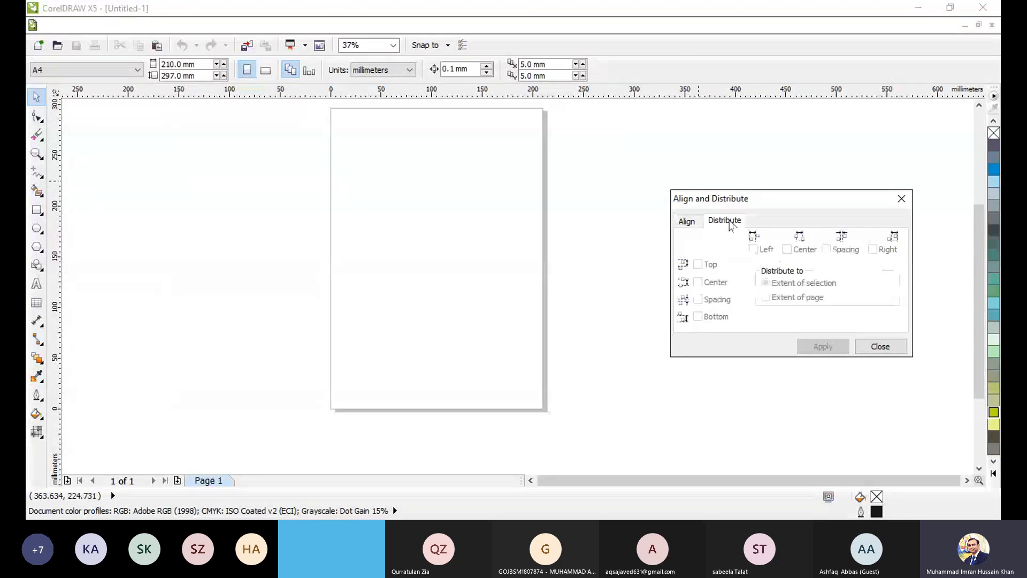
scroll(537, 131, up, 2)
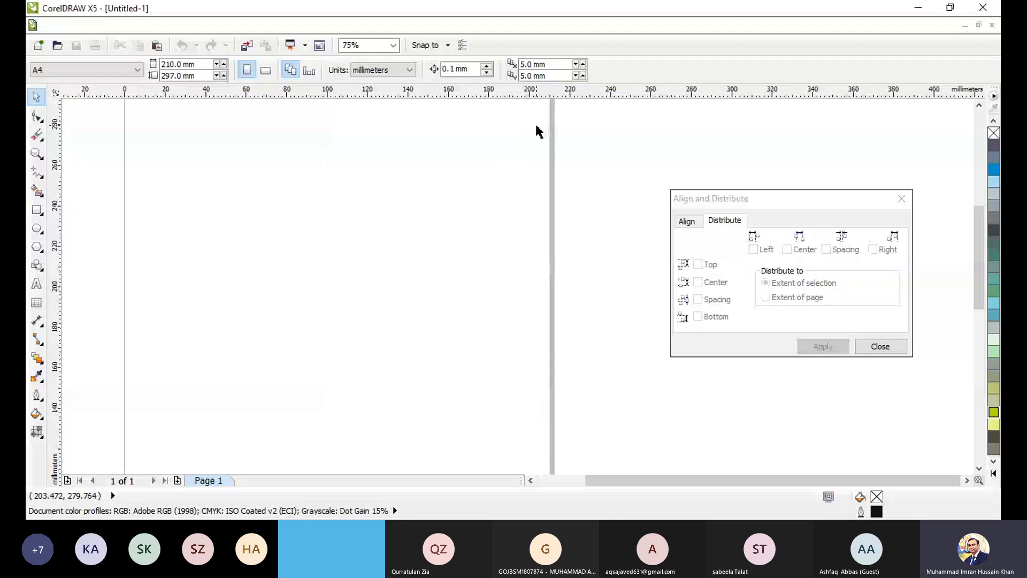
scroll(538, 131, down, 2)
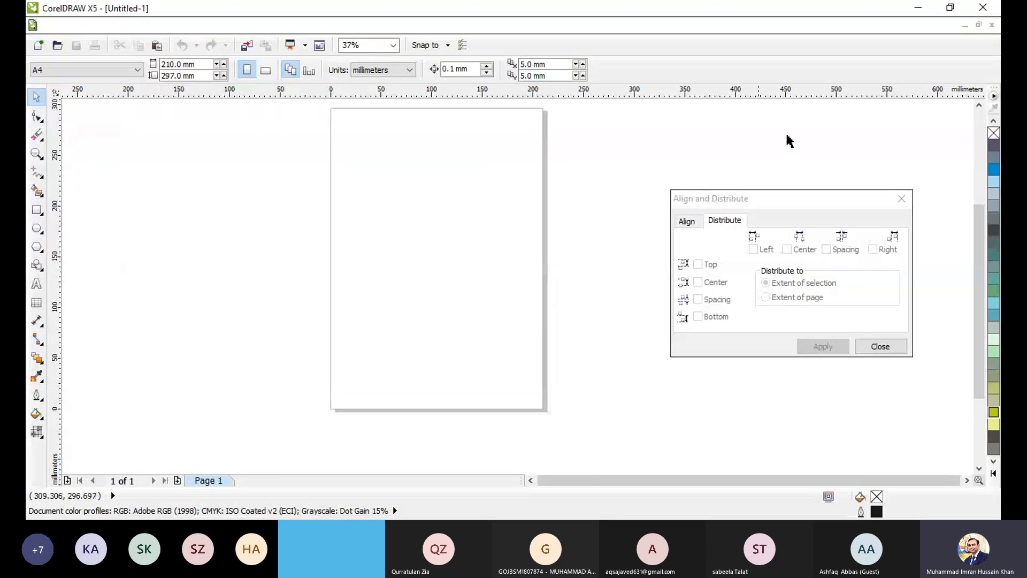
click(901, 199)
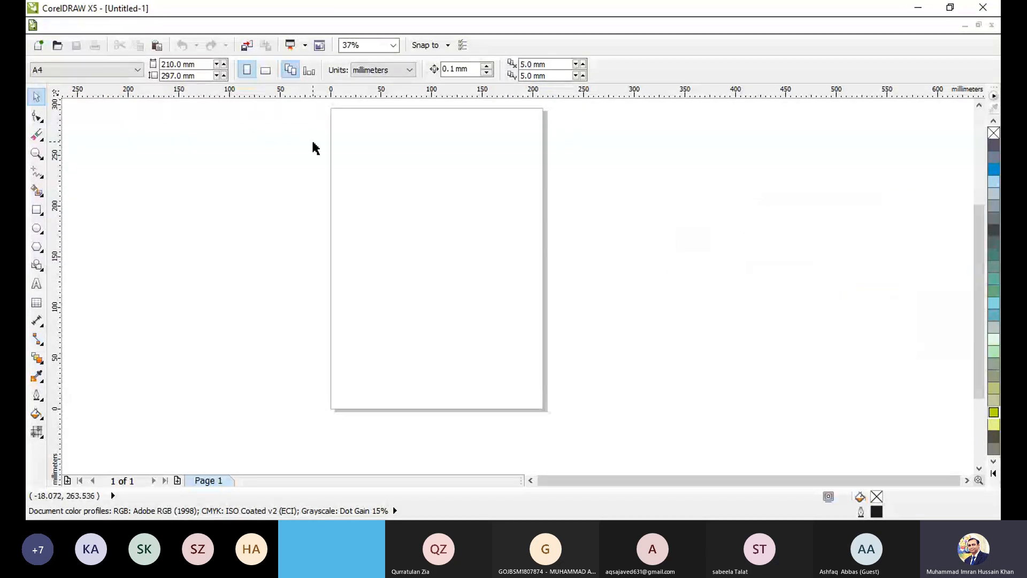
Draw a rectangle about 114 mm wide and 68 mm high in the empty area to the left of the page
scroll(314, 146, up, 2)
scroll(482, 137, down, 2)
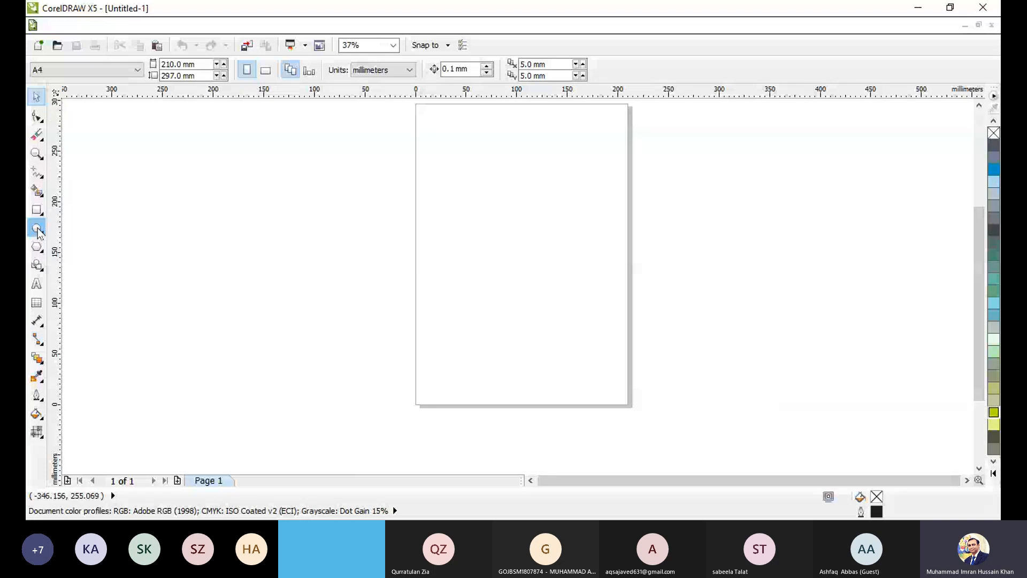
click(38, 248)
click(36, 210)
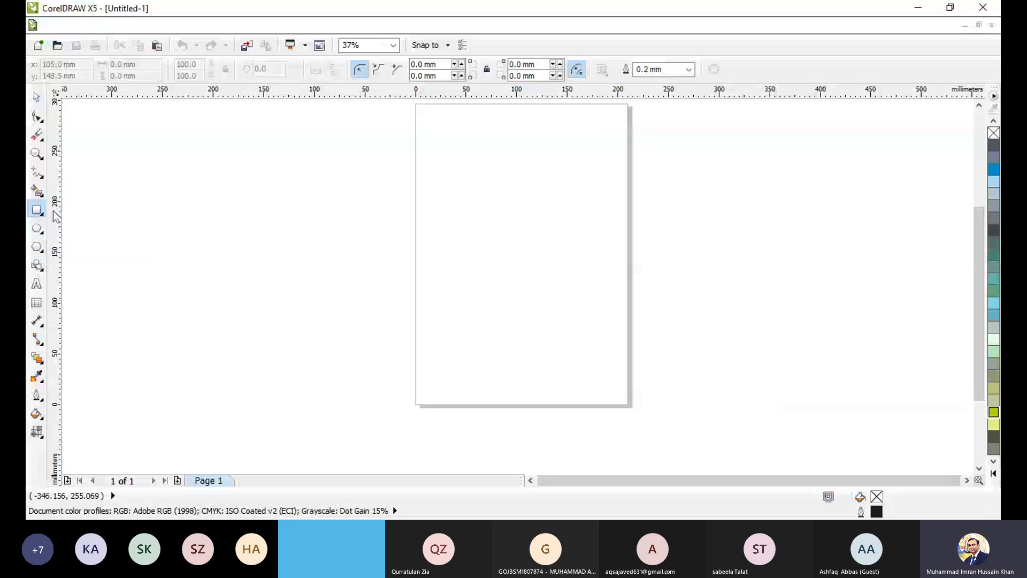
drag(139, 212, 255, 282)
key(space)
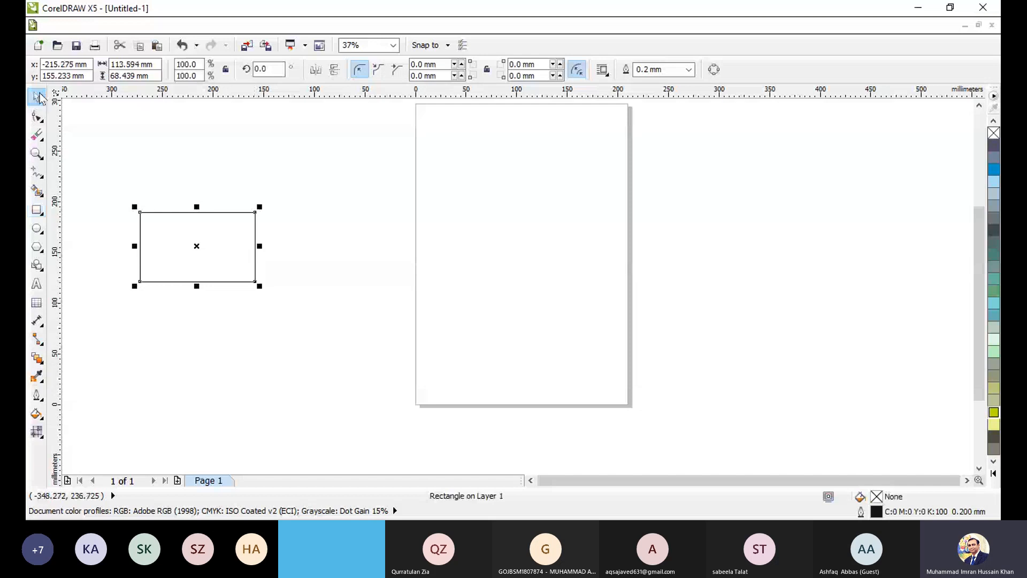
Center the rectangle on the page and deselect it
click(979, 106)
click(308, 253)
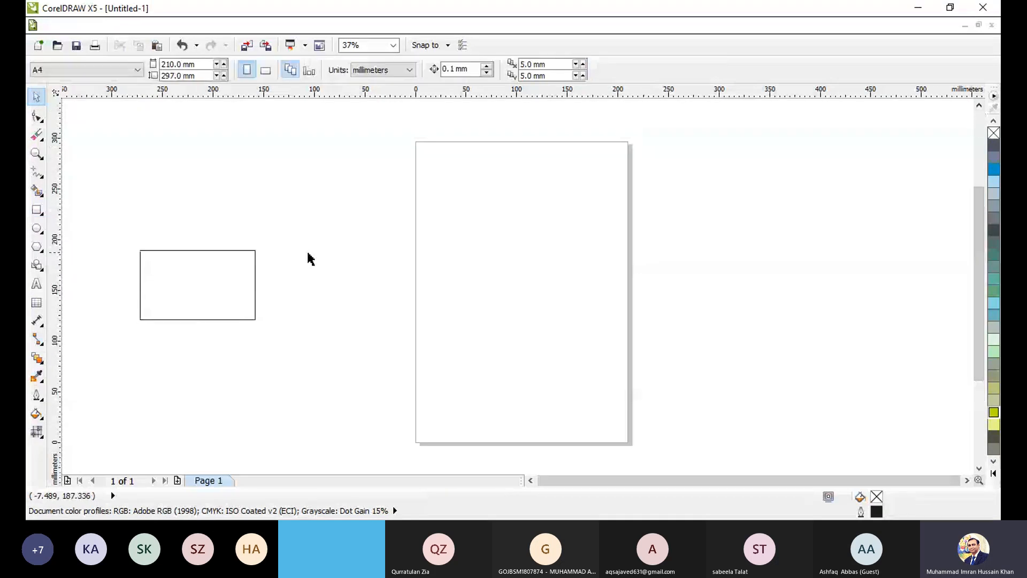
click(186, 250)
key(p)
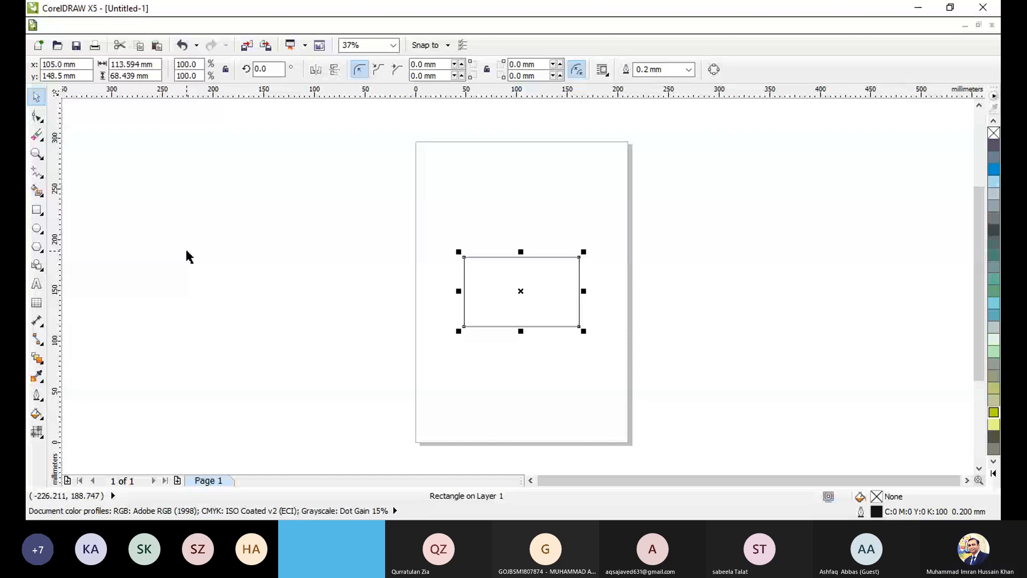
click(187, 257)
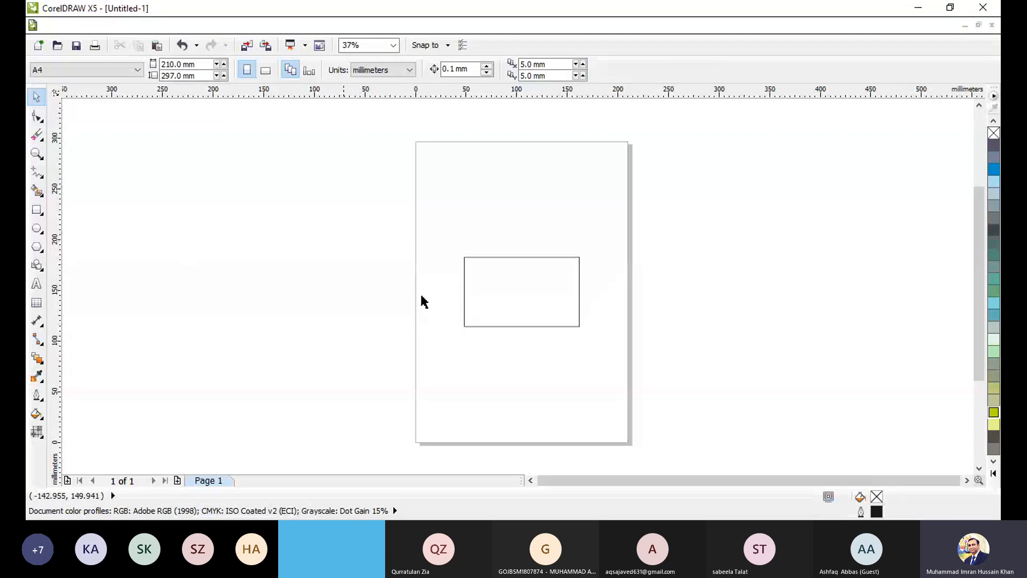
Give the rectangle a yellow-green fill and a matching yellow-green outline
click(579, 305)
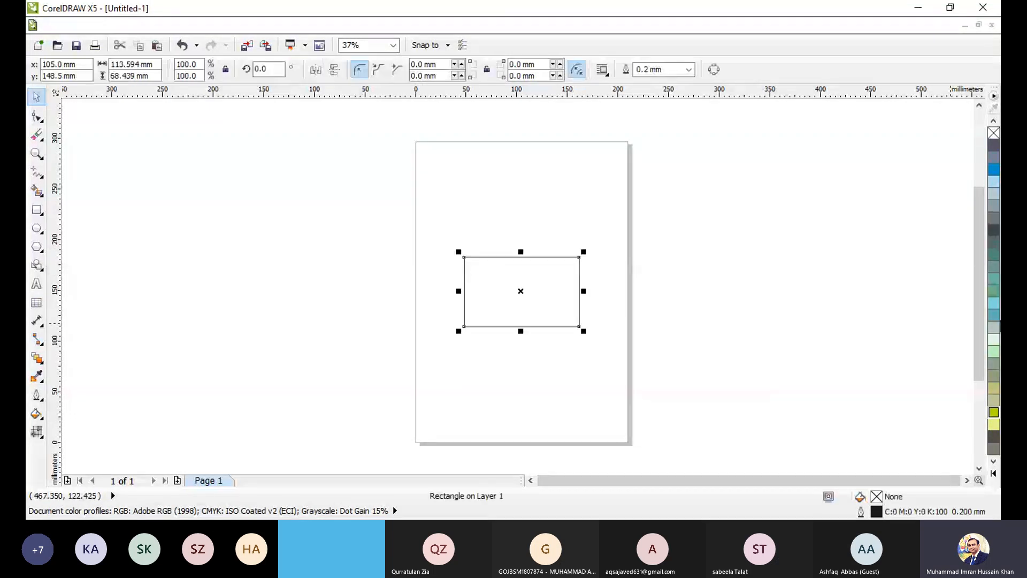
click(994, 293)
click(771, 305)
click(528, 282)
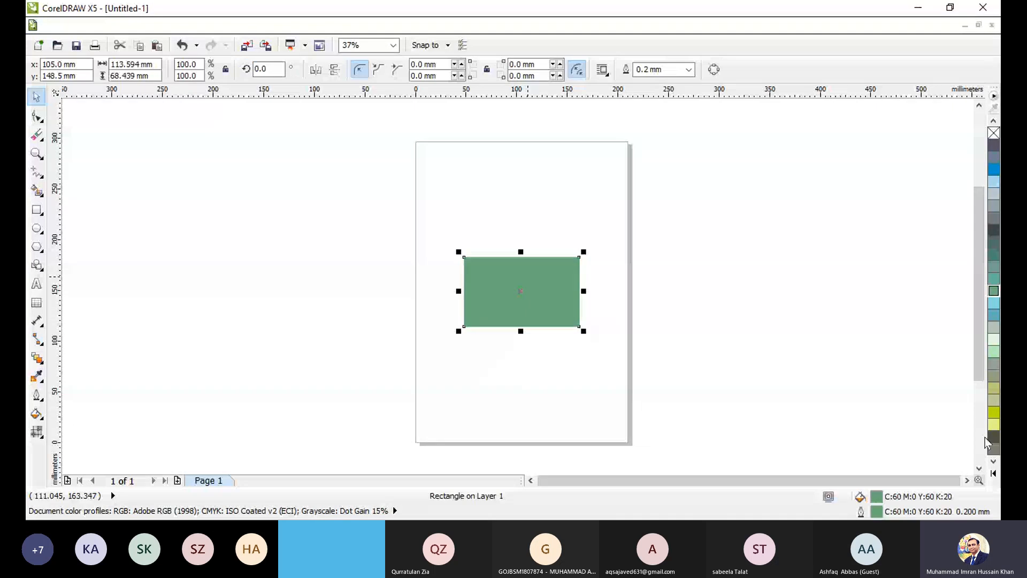
click(993, 412)
click(818, 382)
Add a first name in capitals as Arial artistic text left of the page and enlarge it to about 86 pt
click(36, 283)
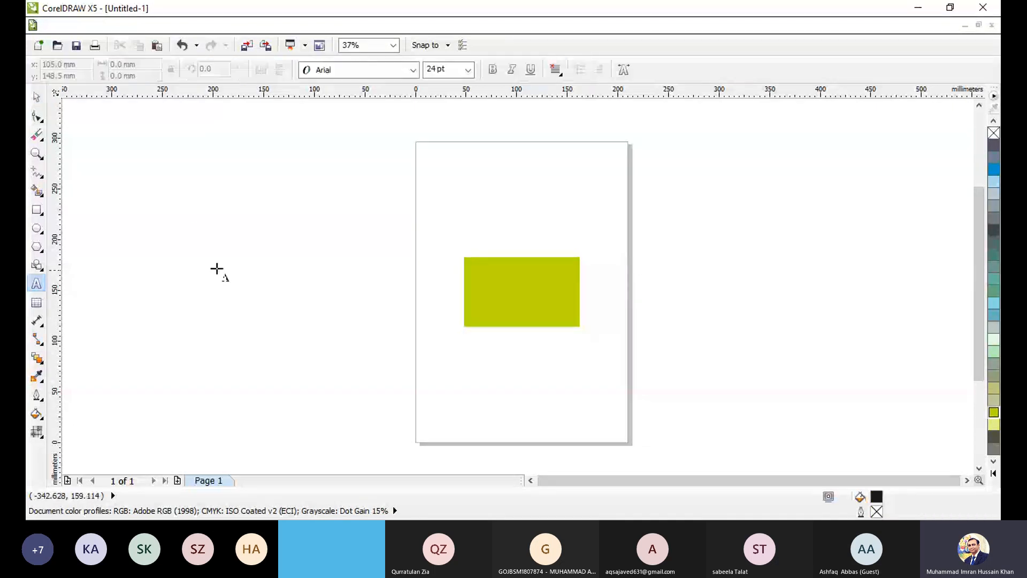
click(195, 229)
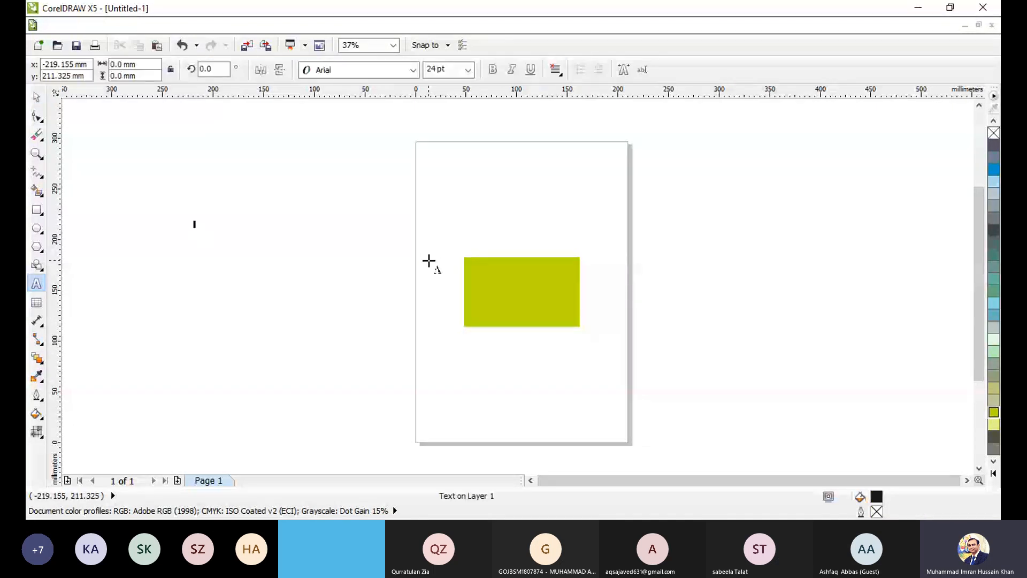
text(IMR)
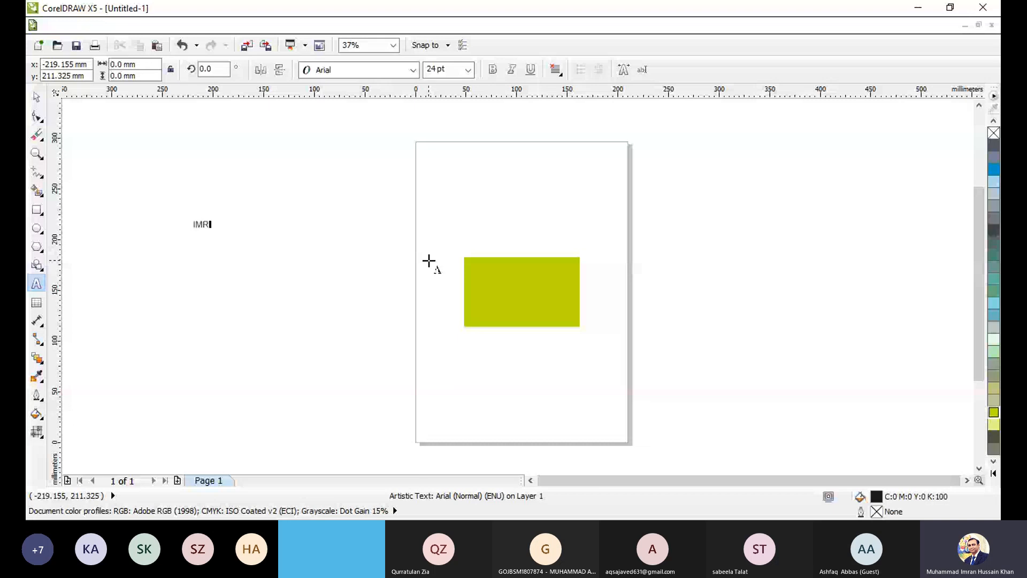
text(AN)
click(36, 97)
drag(227, 233, 295, 248)
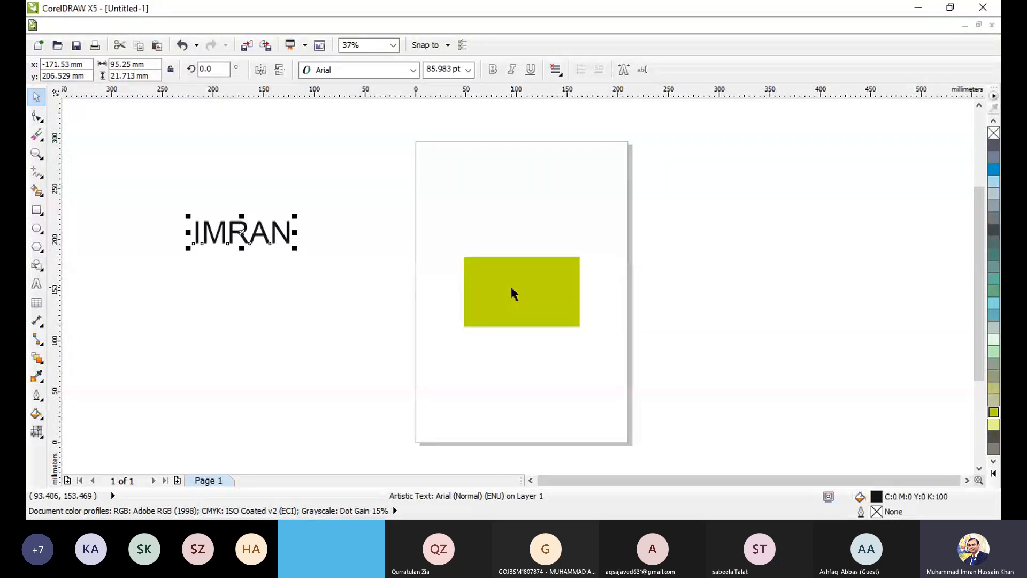
Select the name text together with the rectangle and align their centers horizontally and vertically
shift+click(564, 300)
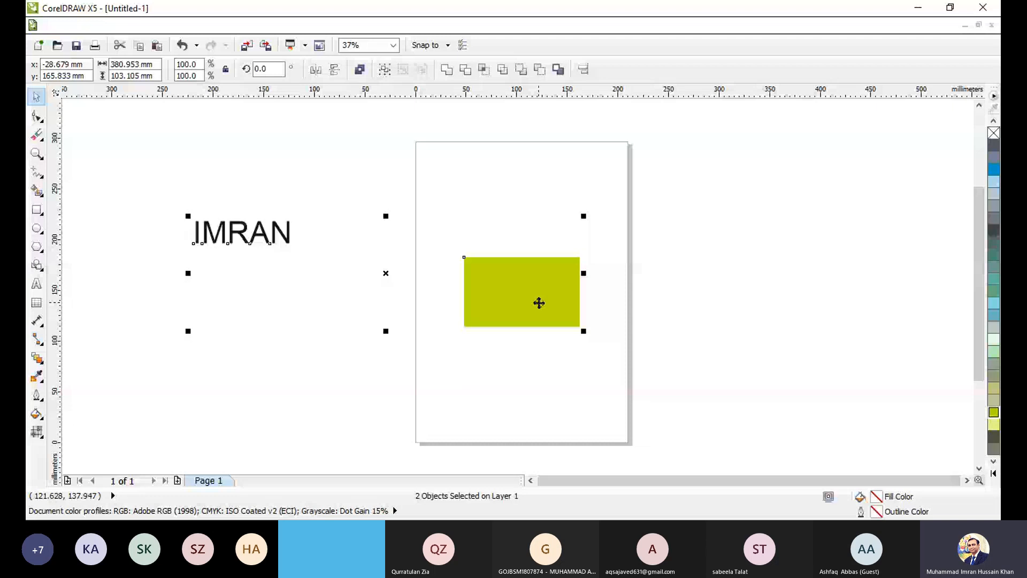
drag(121, 152, 484, 346)
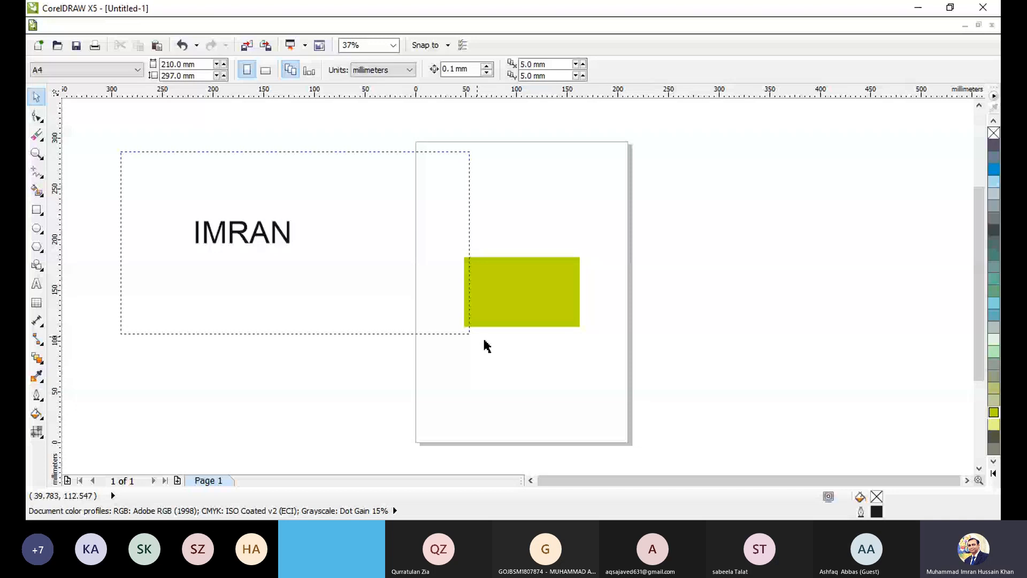
drag(484, 345, 648, 310)
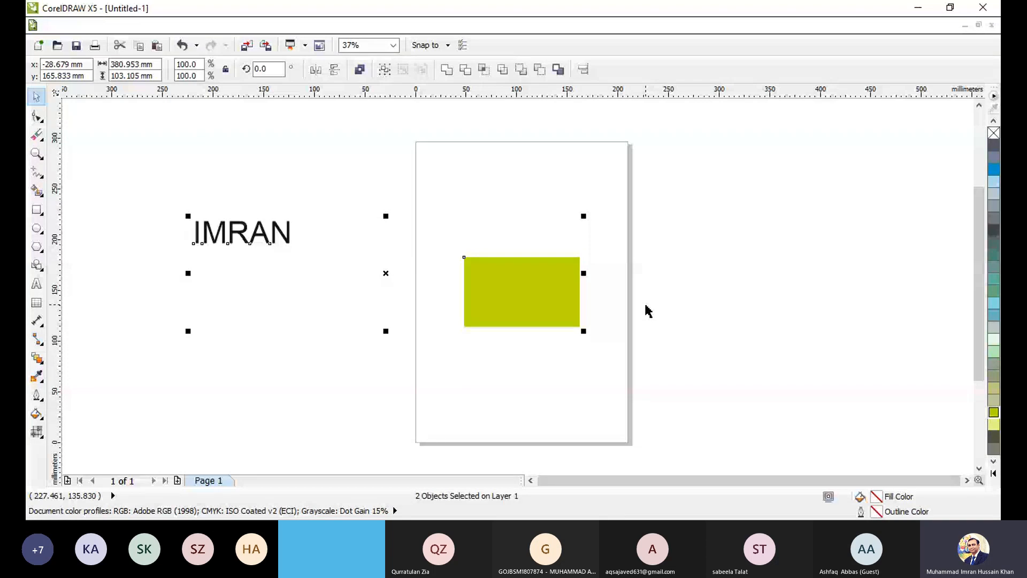
key(e)
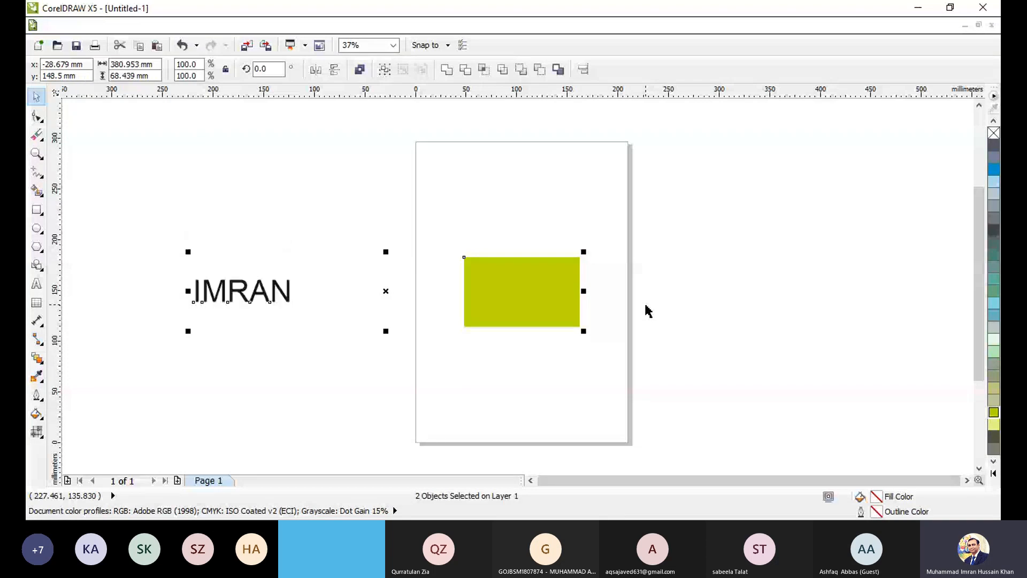
key(c)
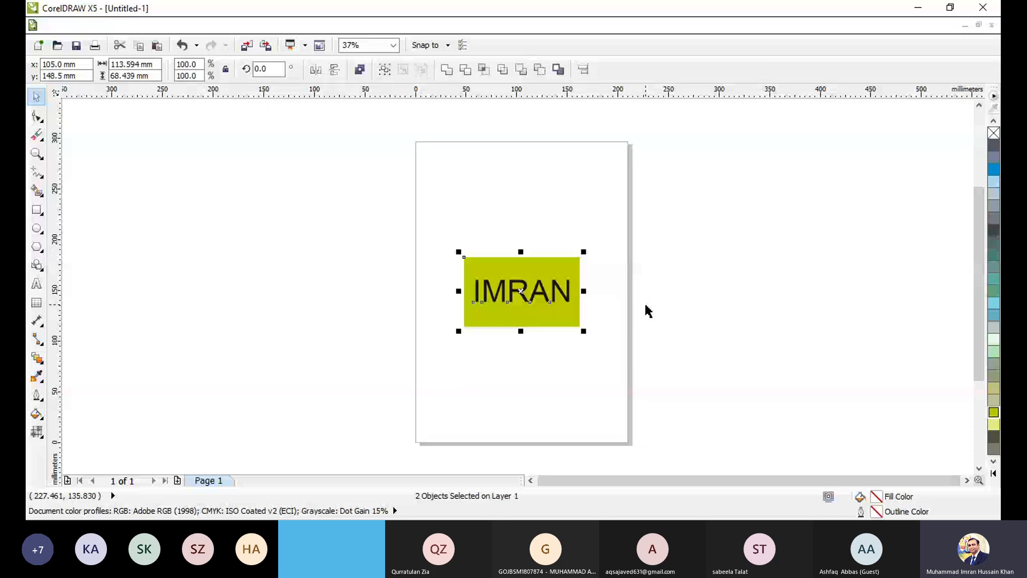
Try aligning the name text with the rectangle's top, bottom and right edges in turn
key(shift+F2)
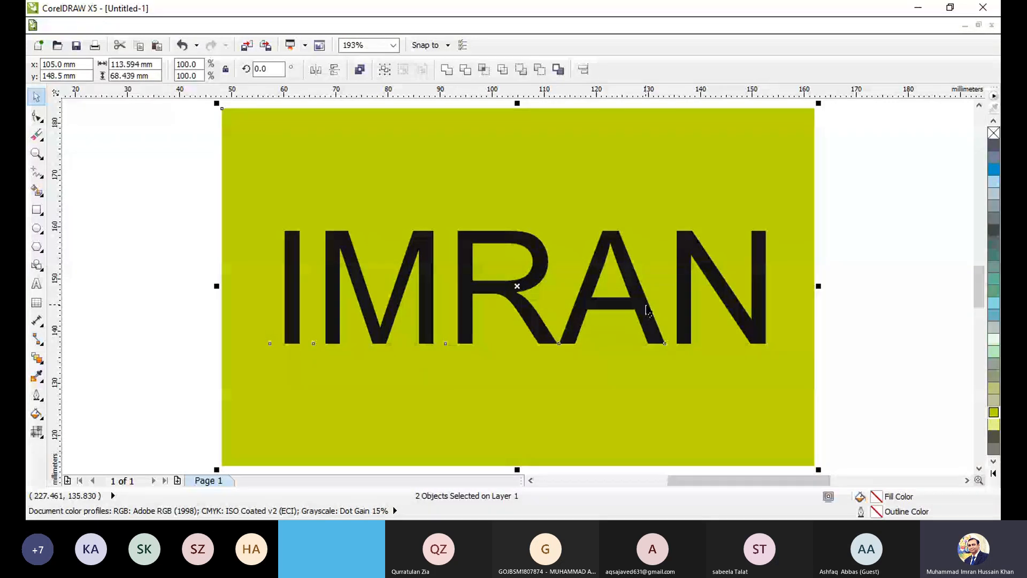
key(t)
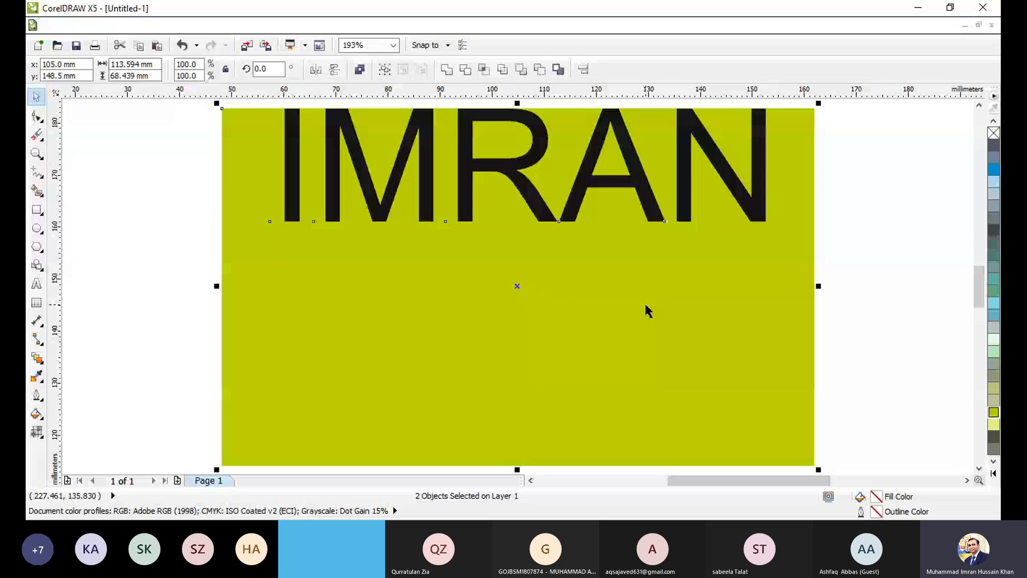
key(b)
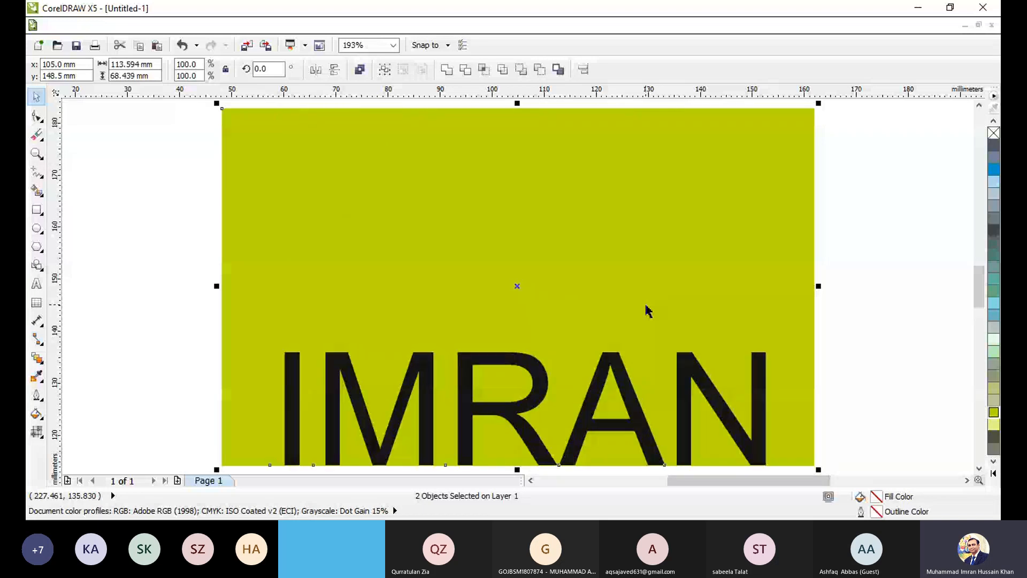
scroll(647, 310, down, 2)
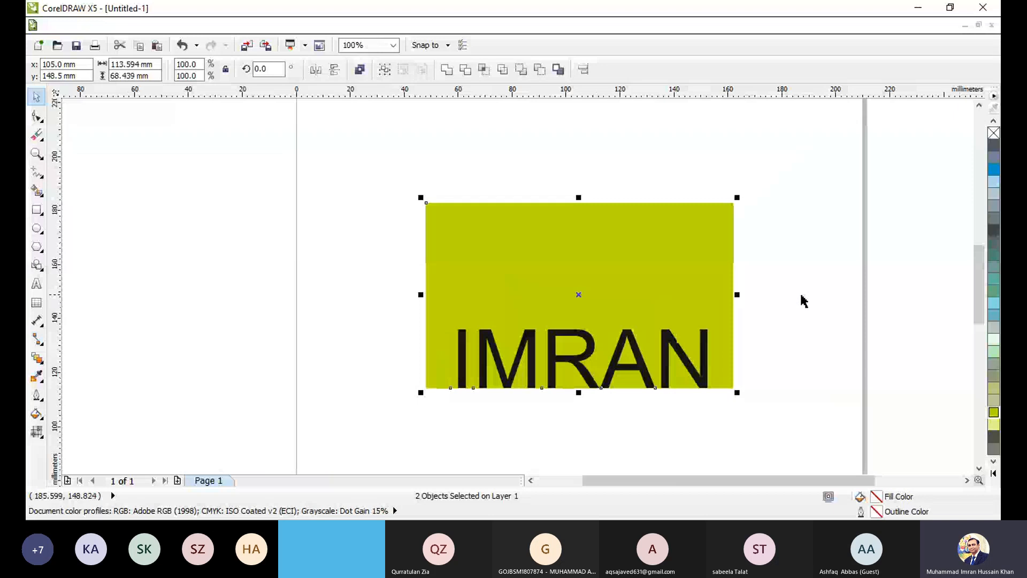
key(r)
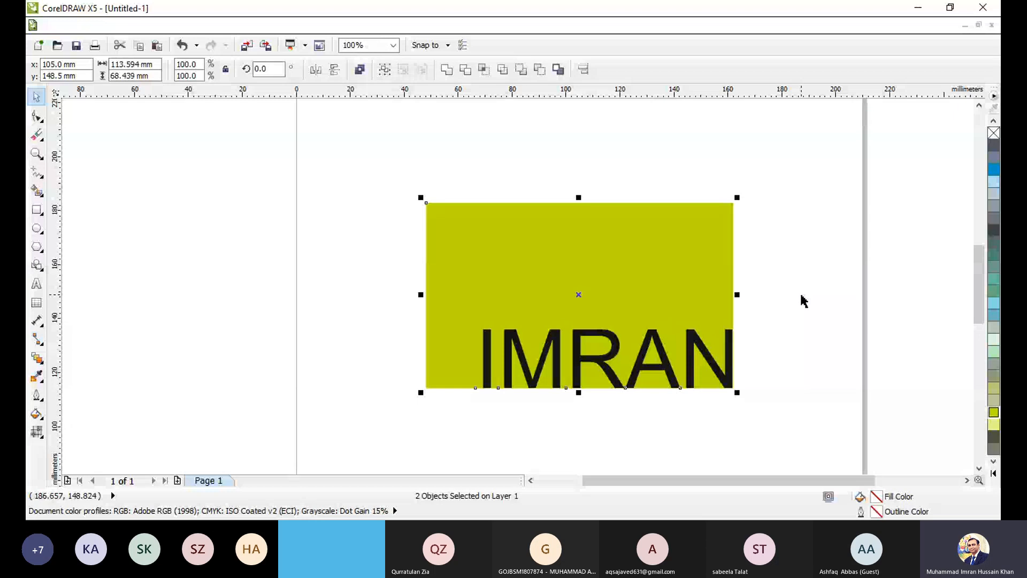
Align the name text with the rectangle's left and top edges and clear the selection
key(l)
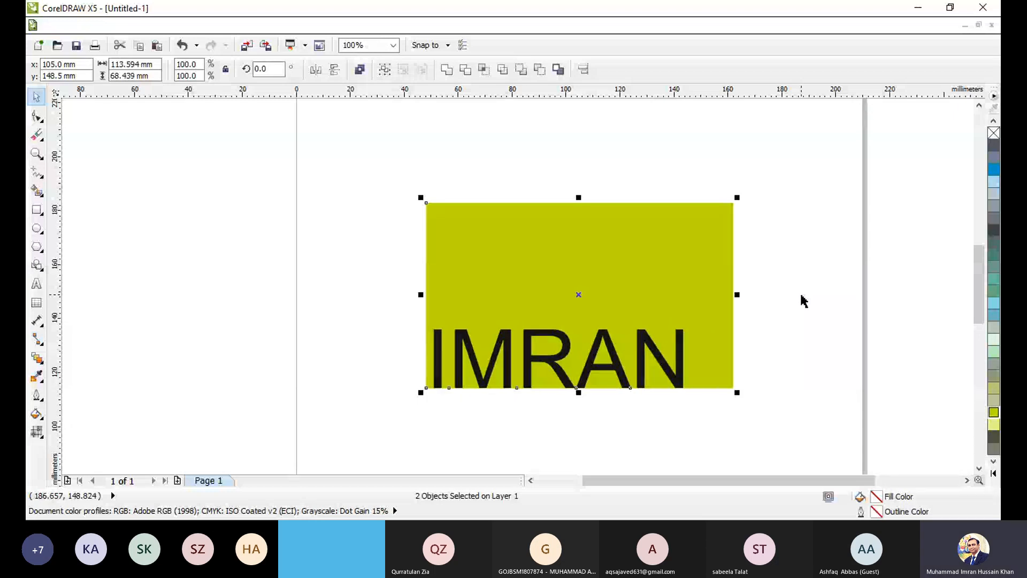
key(t)
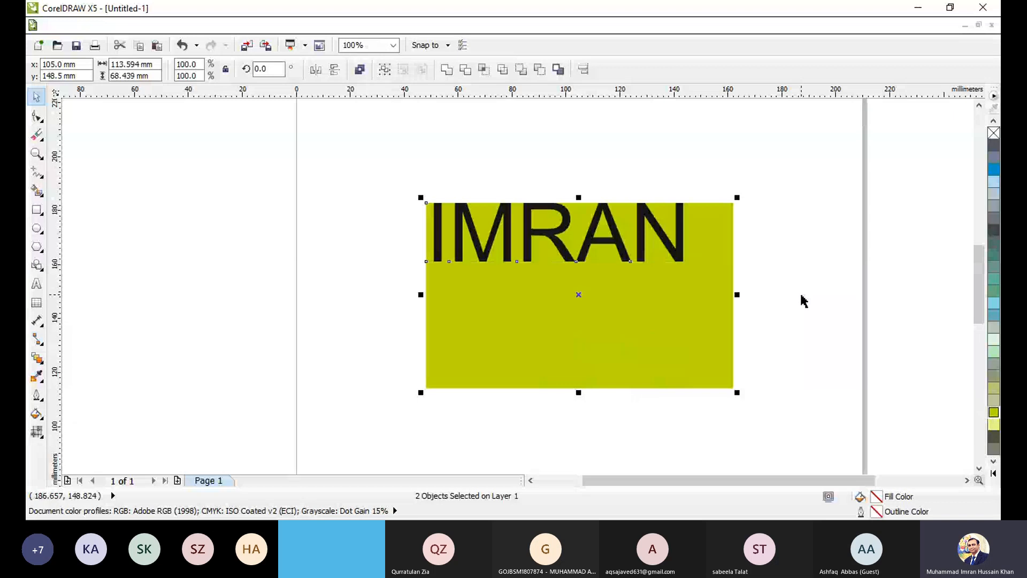
click(803, 301)
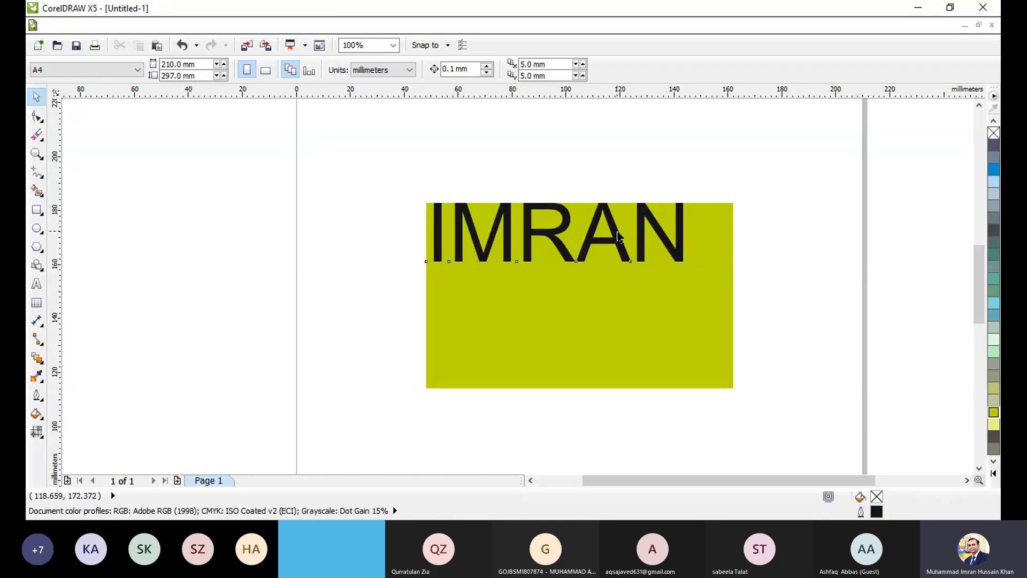
Move the name text above the rectangle and draw an ellipse about 12 × 13.5 mm beside the page
drag(605, 203, 597, 120)
click(826, 190)
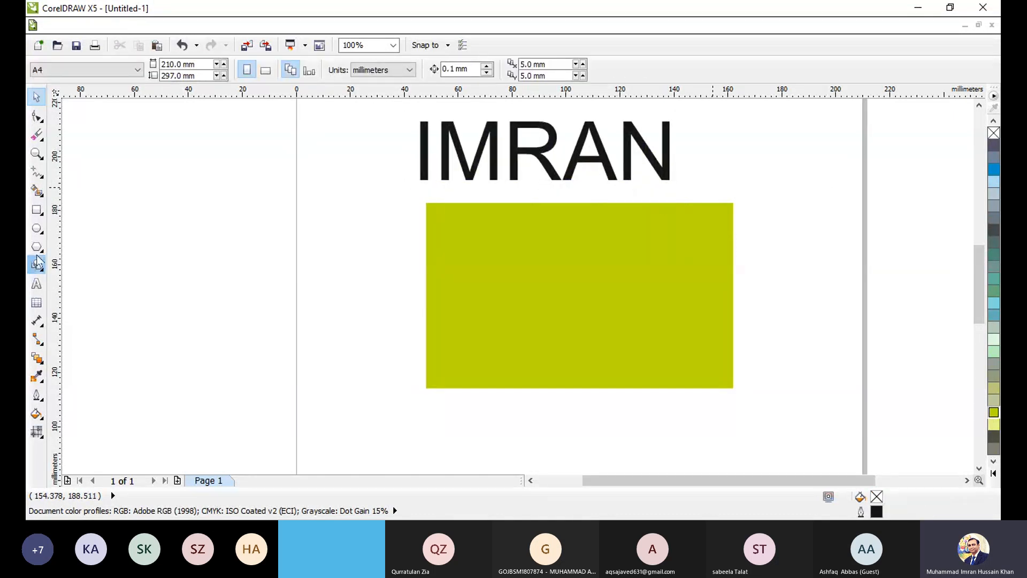
click(38, 234)
click(80, 222)
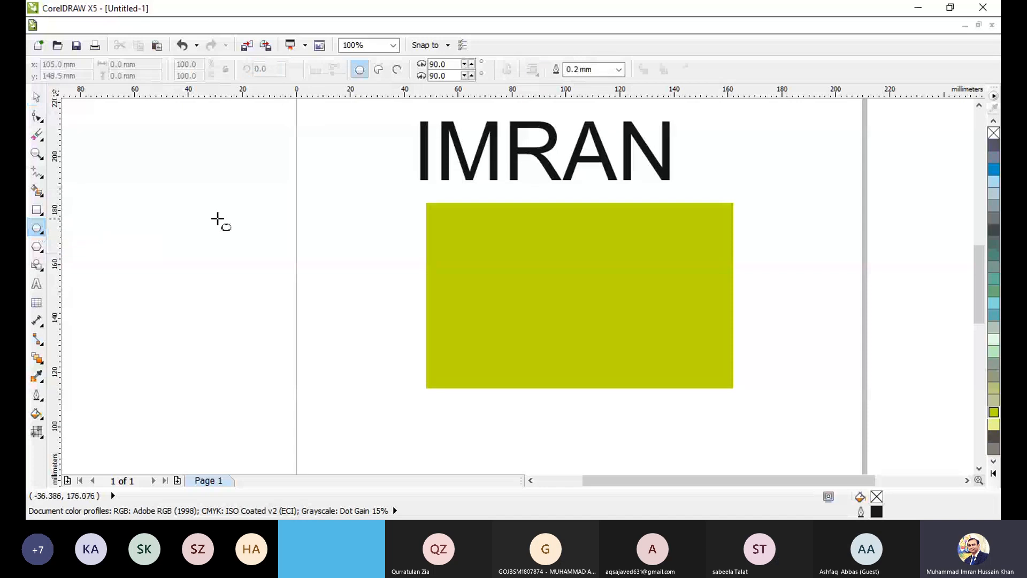
mouse_move(223, 217)
mouse_down()
mouse_move(259, 255)
mouse_move(260, 233)
mouse_up()
click(38, 97)
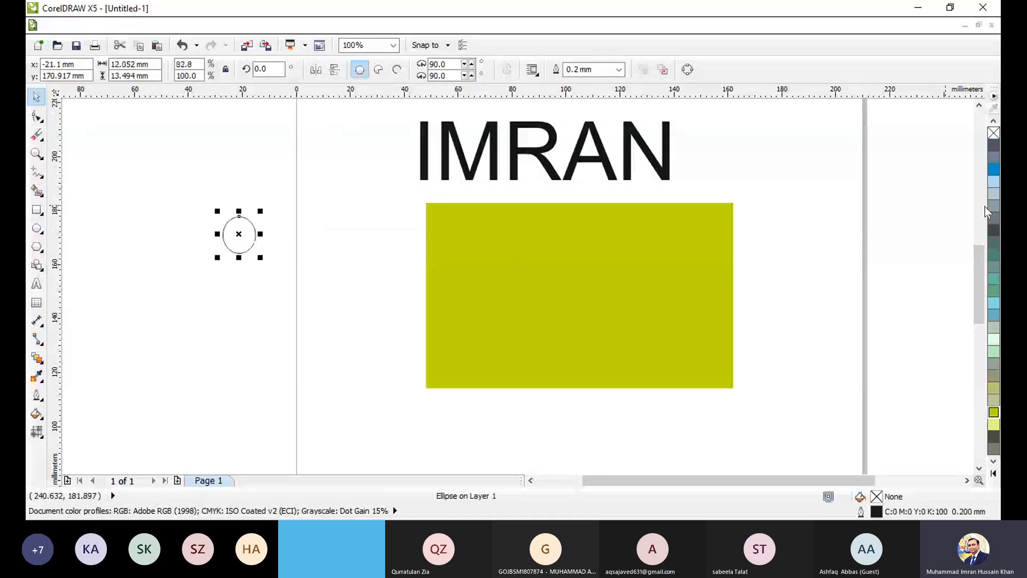
Give the ellipse a blue fill and matching blue outline (C100 M20 Y0 K0), and clear the selection
click(994, 170)
right_click(993, 170)
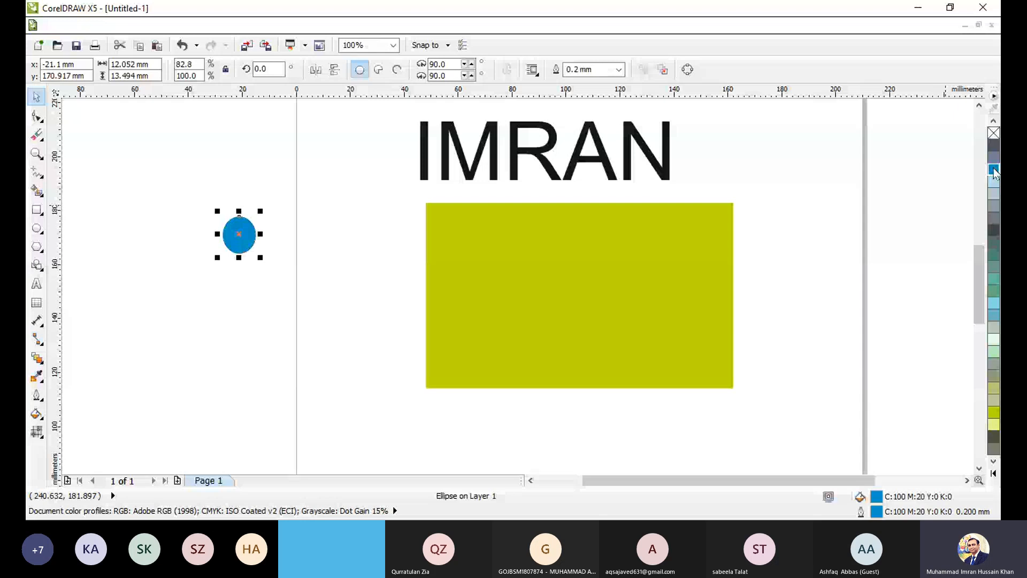
key(Escape)
Align the blue ellipse with the rectangle's center both horizontally and vertically, and after that with its top edge
click(227, 238)
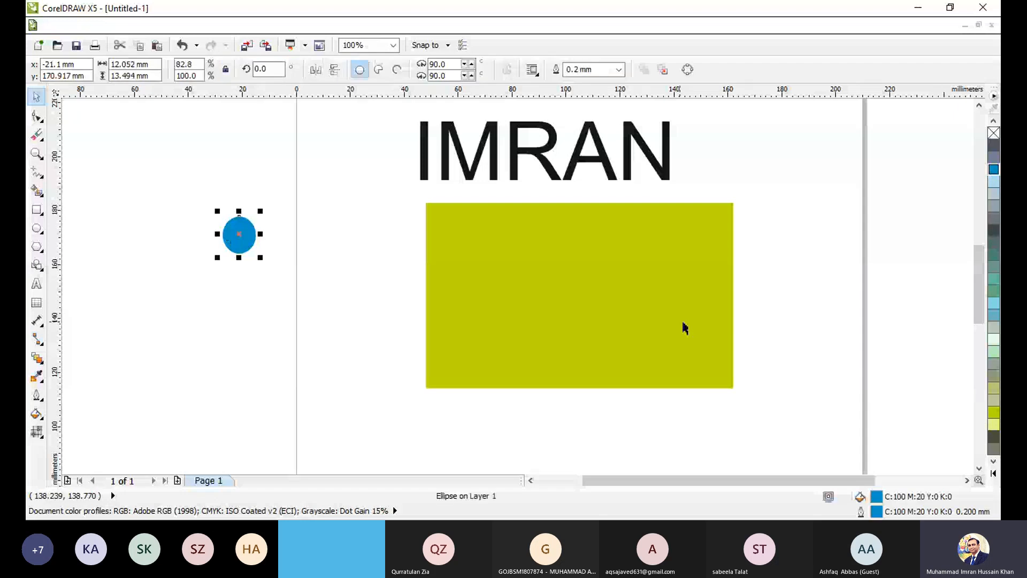
shift+click(685, 326)
key(c)
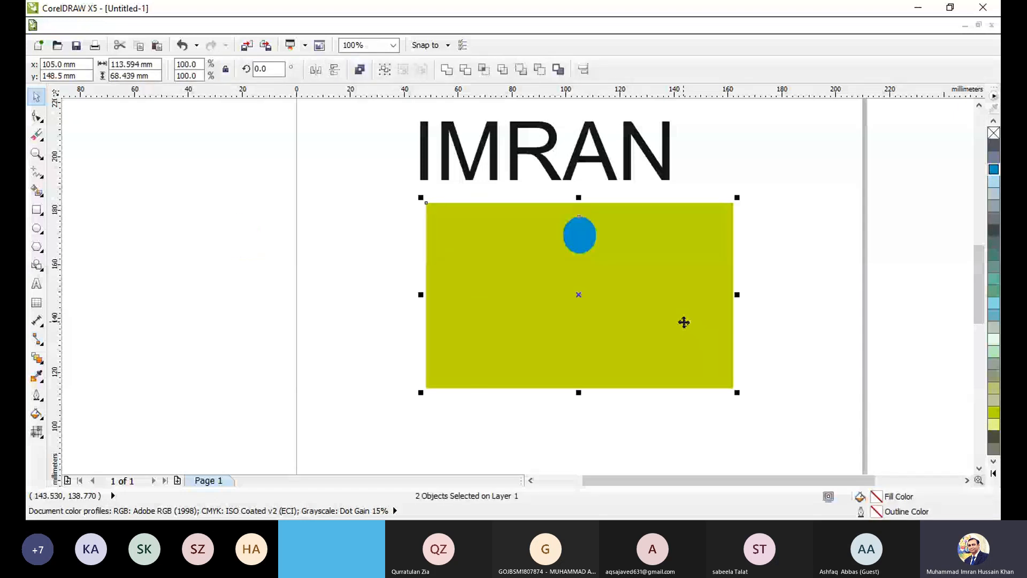
key(e)
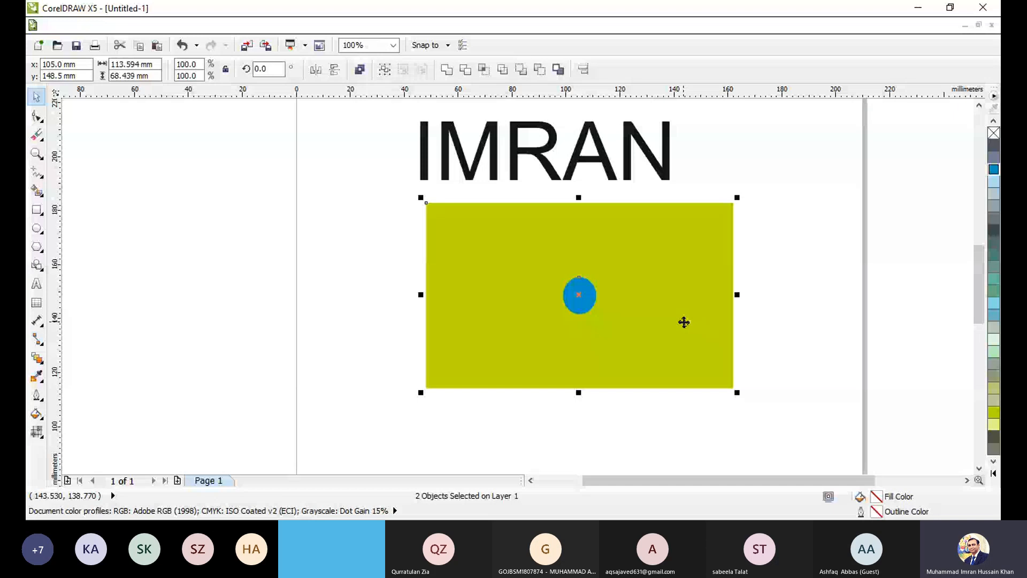
key(t)
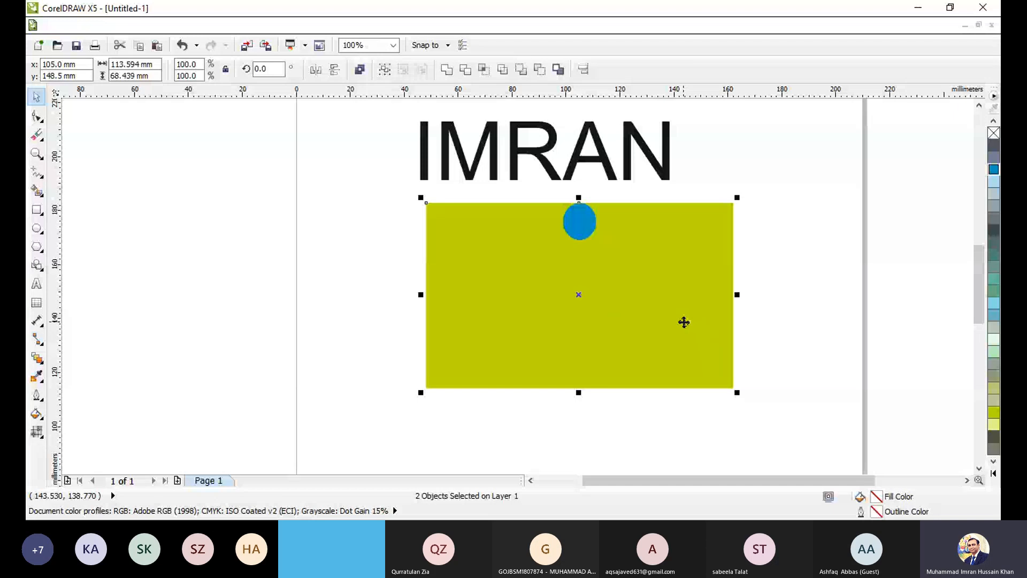
click(854, 306)
Open the Align and Distribute dialog and align the ellipse with the rectangle's horizontal center and bottom edge
click(213, 27)
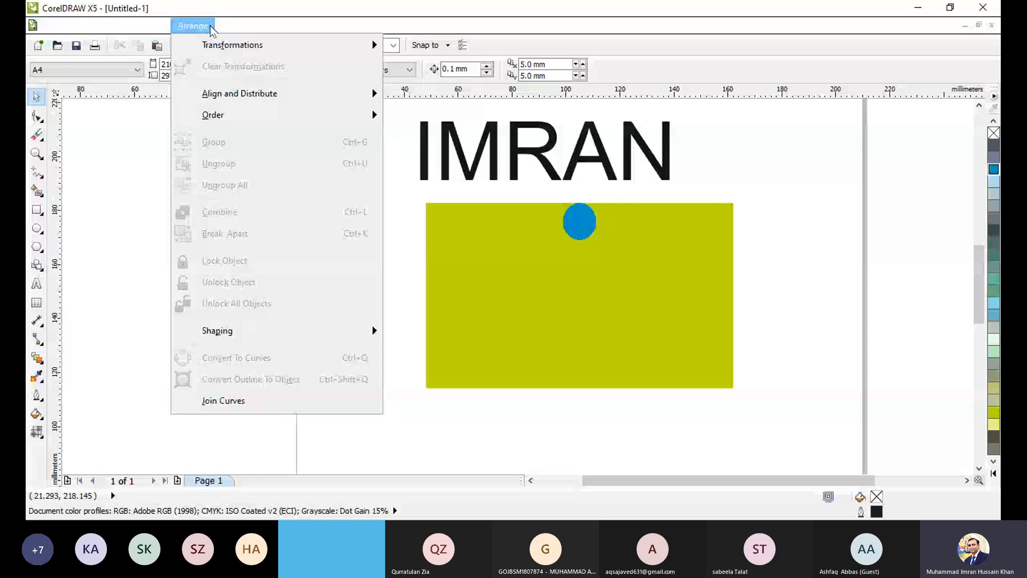
click(465, 298)
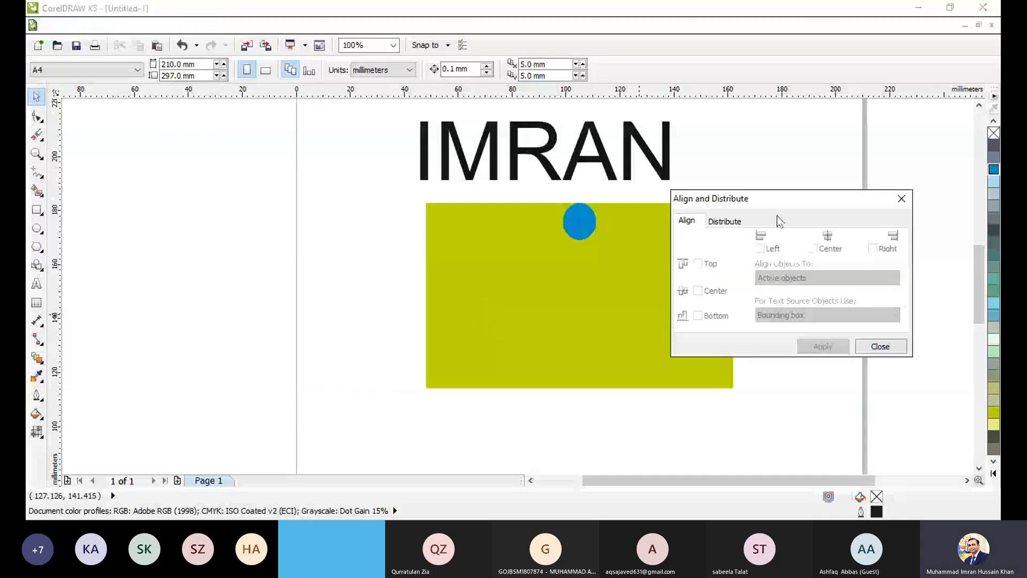
drag(791, 204, 861, 192)
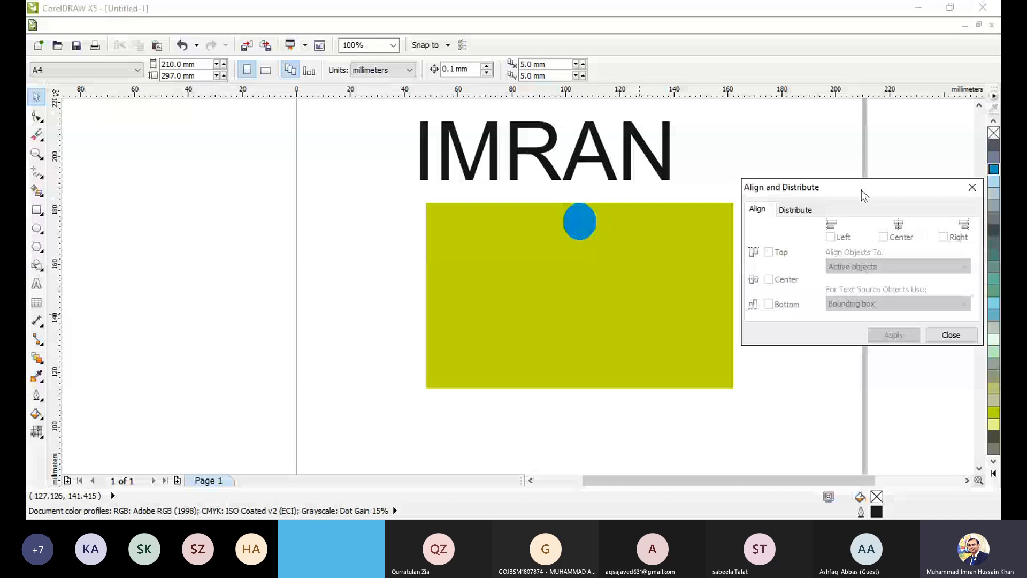
click(579, 222)
shift+click(605, 281)
click(884, 237)
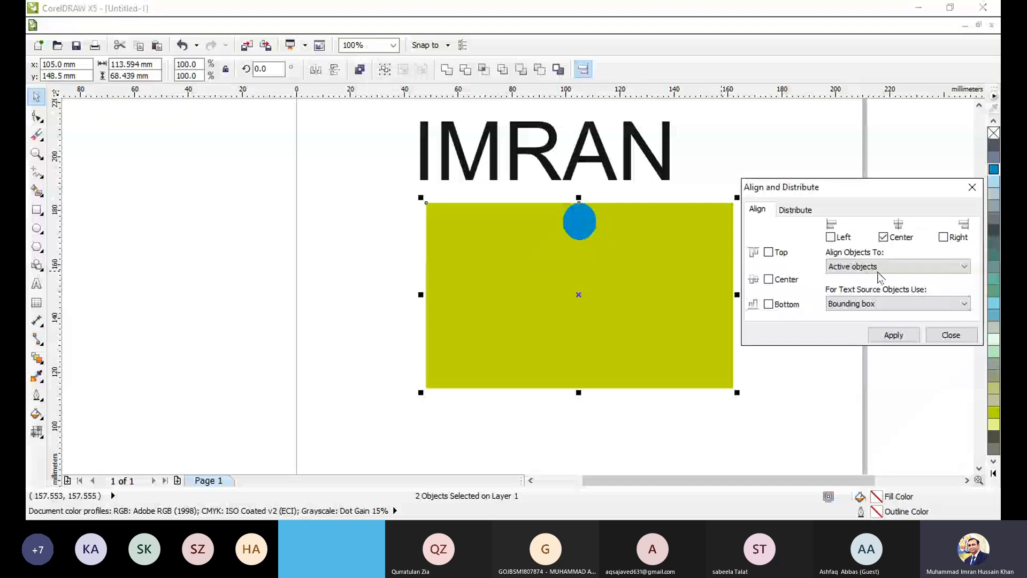
click(769, 303)
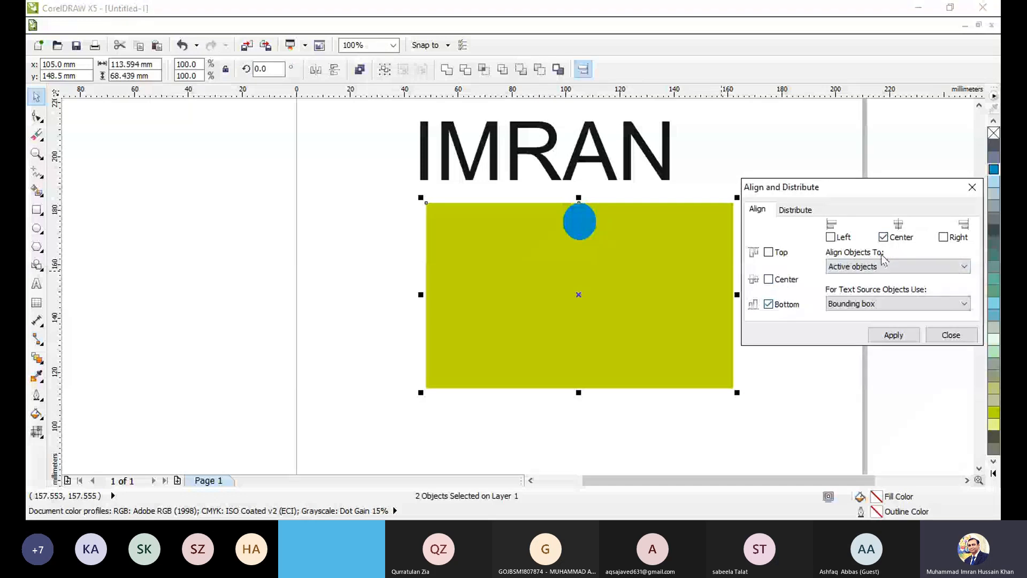
click(894, 335)
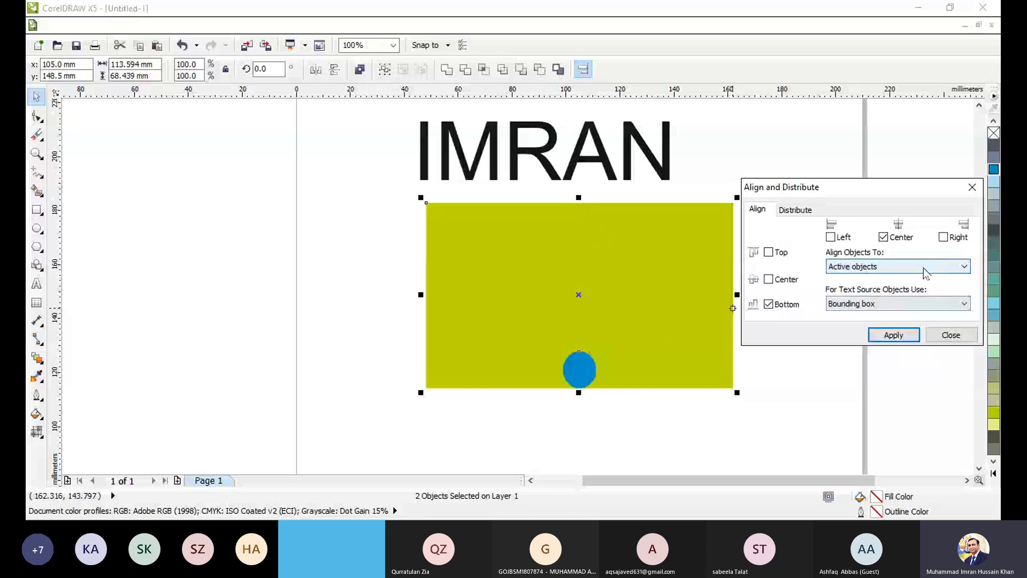
Align the ellipse with the rectangle's bottom-right corner, and after that with the vertical middle of its right edge
click(943, 237)
click(893, 335)
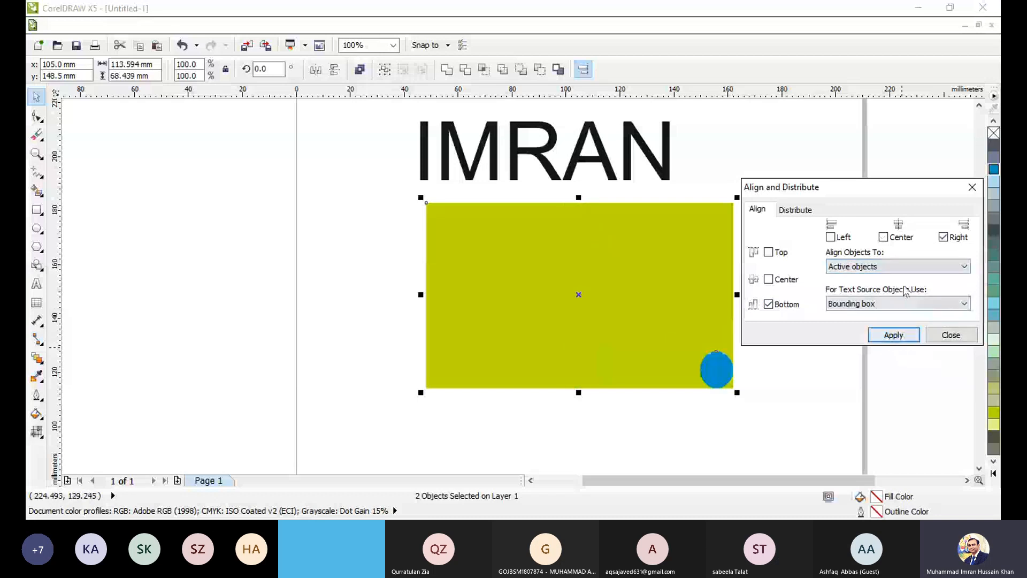
click(944, 237)
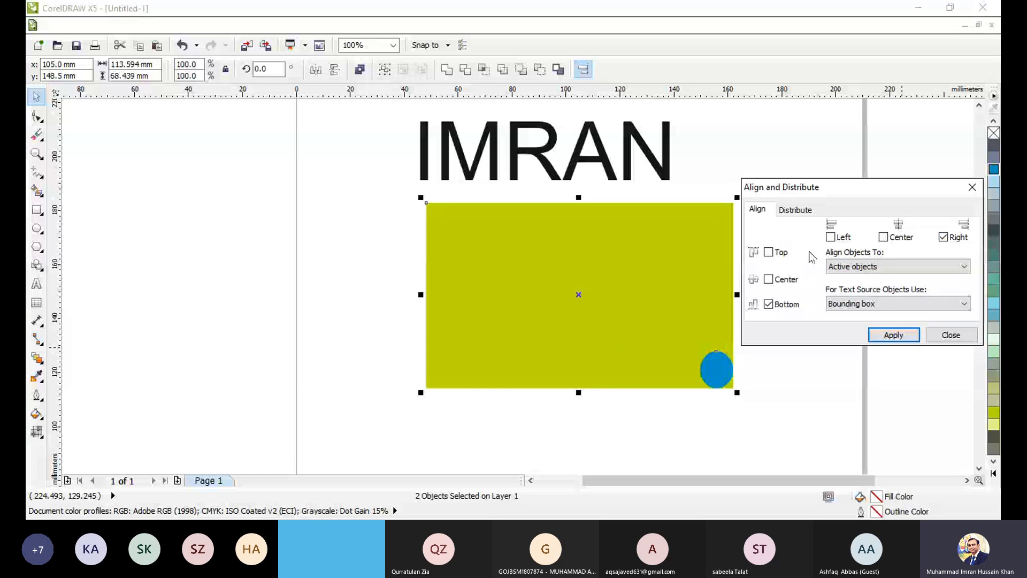
click(769, 252)
click(768, 279)
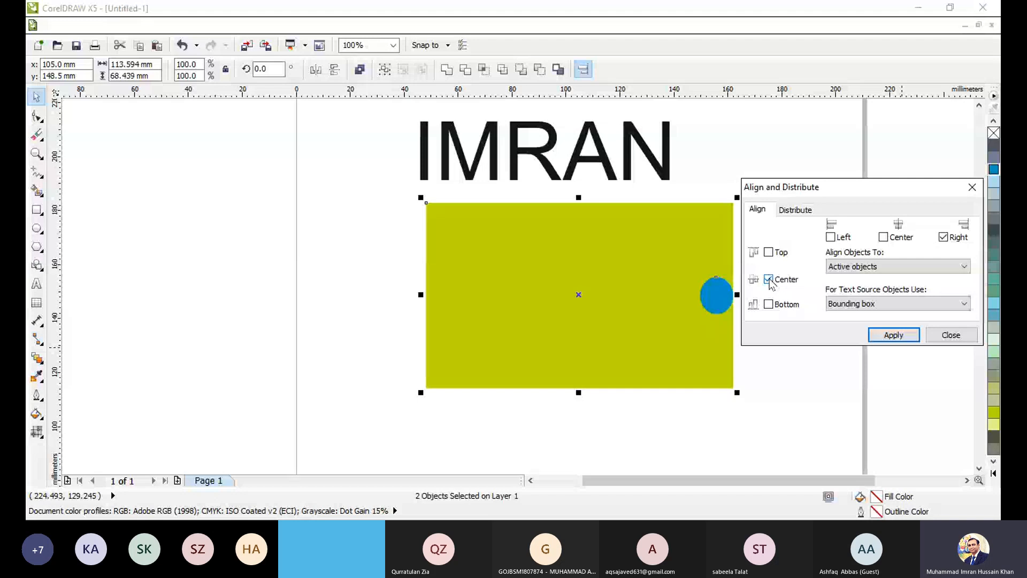
Center the ellipse on the rectangle in both directions, clear the selection and close the alignment dialog
click(891, 242)
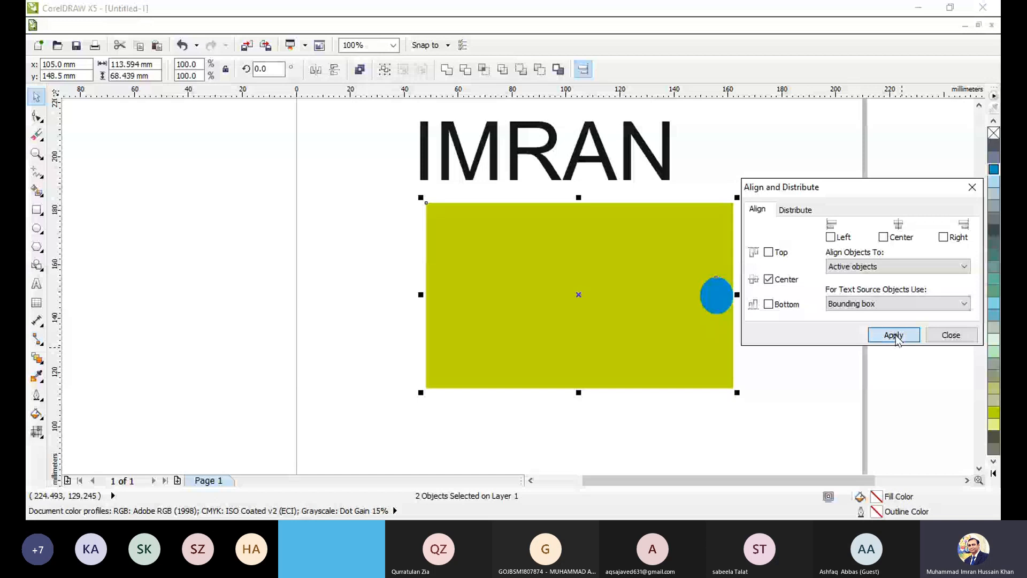
click(894, 337)
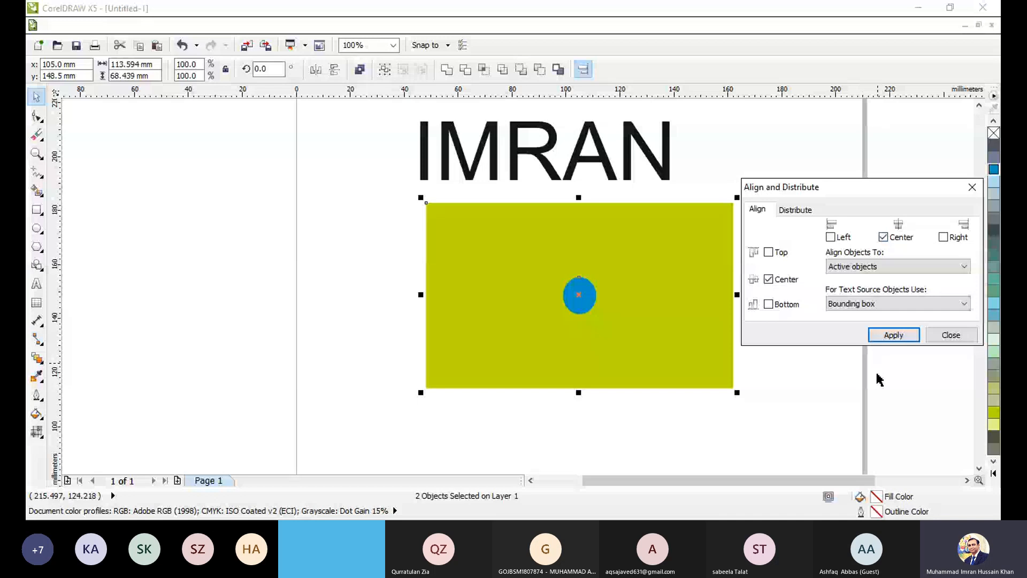
click(905, 368)
click(949, 336)
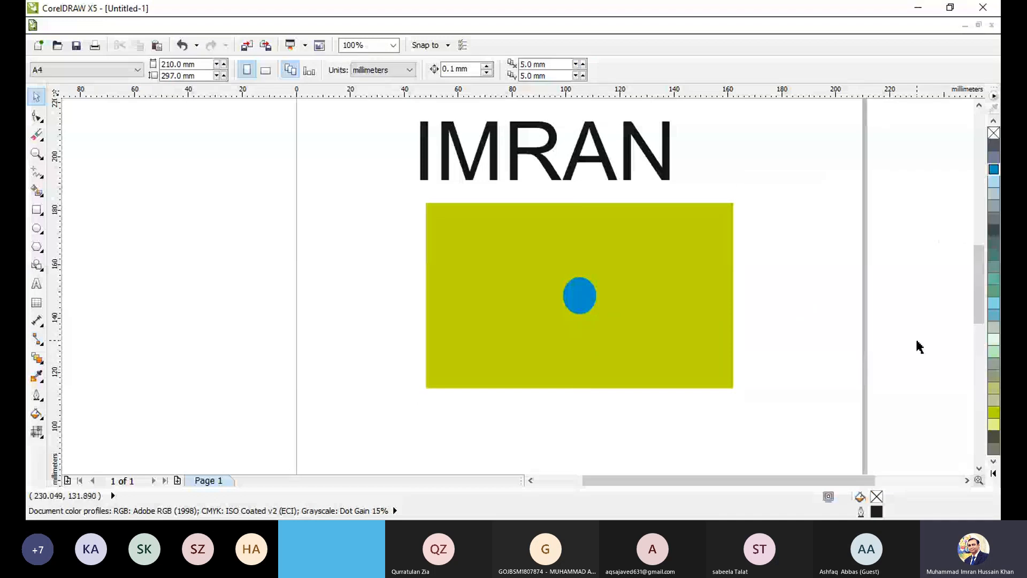
Select the name text, rectangle and ellipse together and move them off the page to its left side
scroll(919, 346, down, 2)
drag(704, 241, 890, 368)
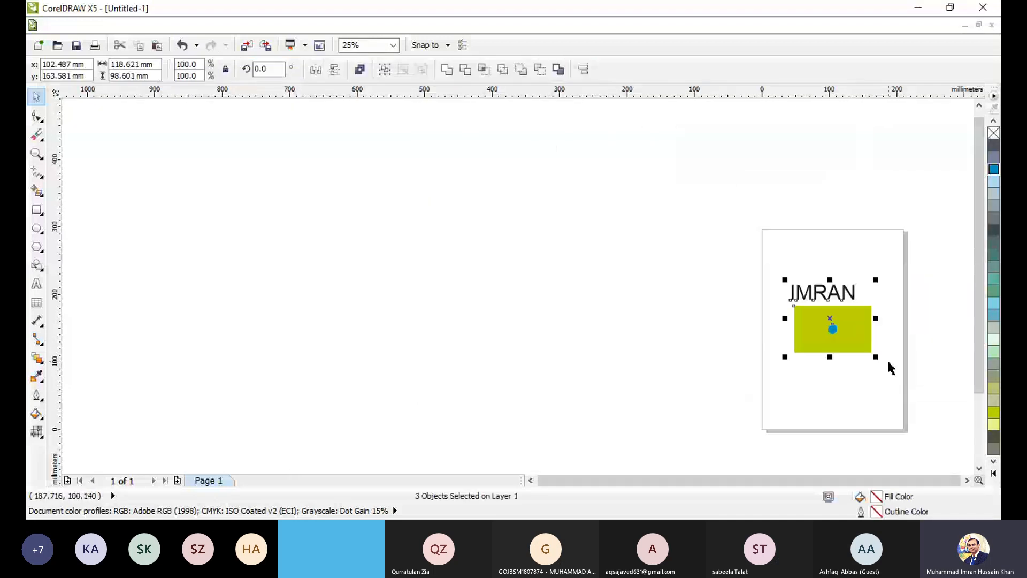
key(F4)
click(840, 268)
scroll(840, 268, down, 1)
drag(503, 104, 860, 401)
drag(735, 285, 419, 275)
scroll(690, 229, up, 1)
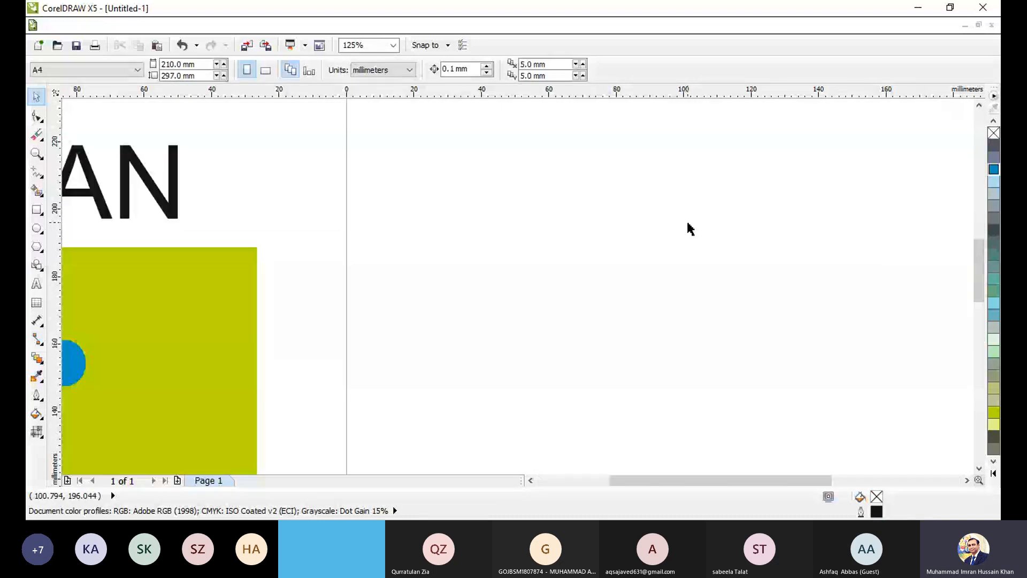
Draw a rectangle about 32 × 11 mm on the empty page and round its corners to about 0.6 mm
click(42, 213)
click(91, 206)
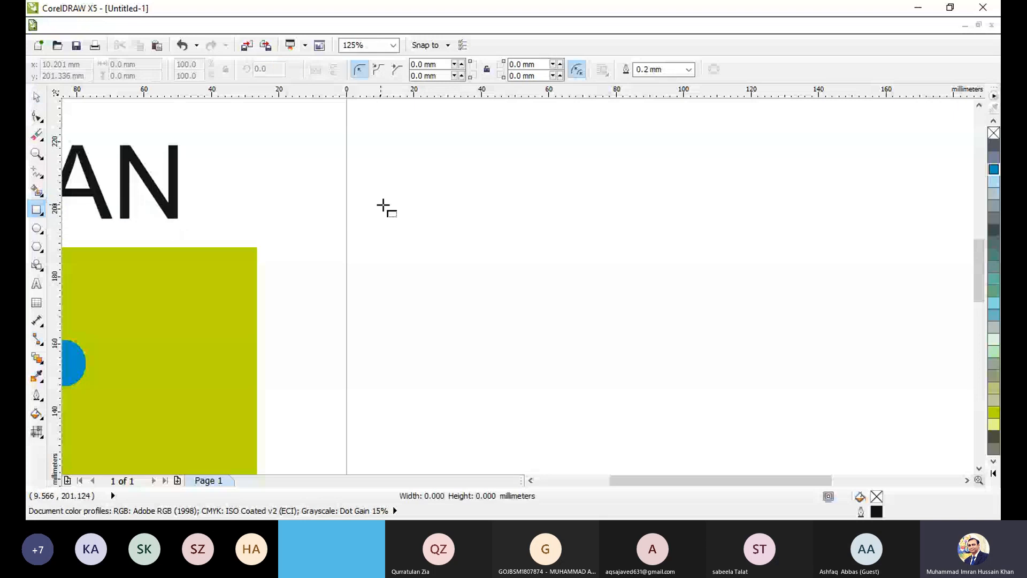
drag(383, 206, 489, 241)
key(shift+F2)
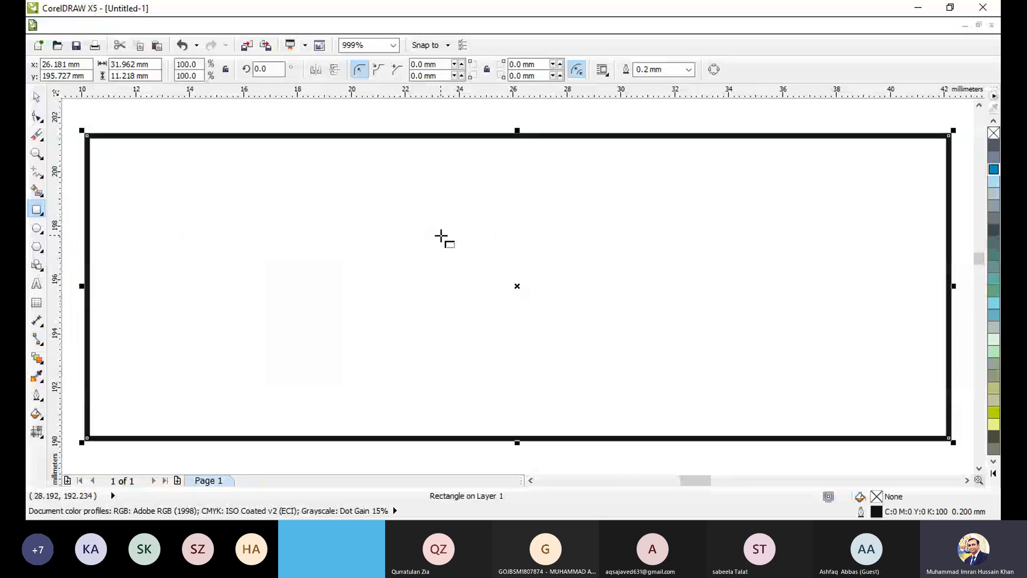
click(37, 116)
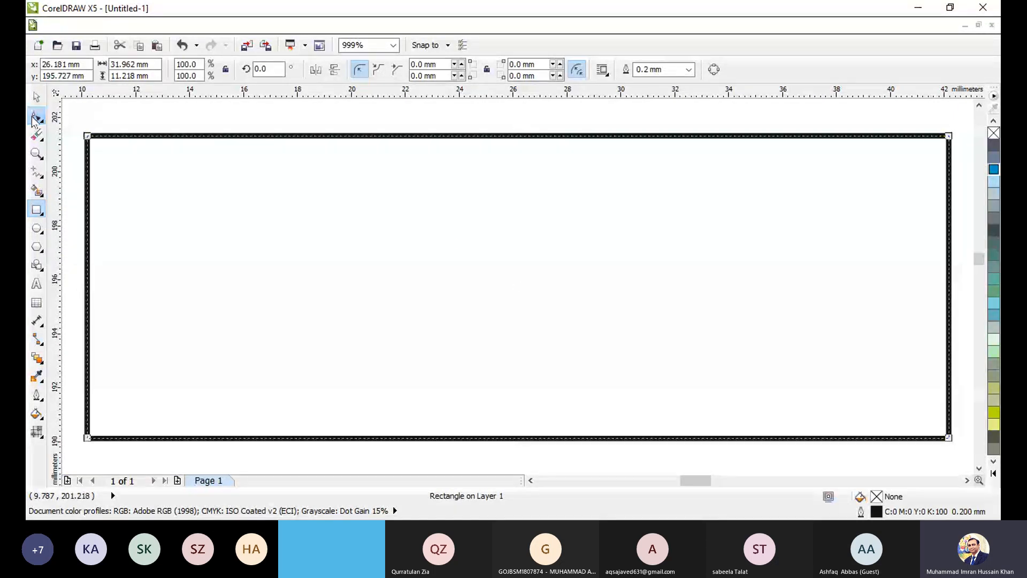
drag(88, 136, 102, 136)
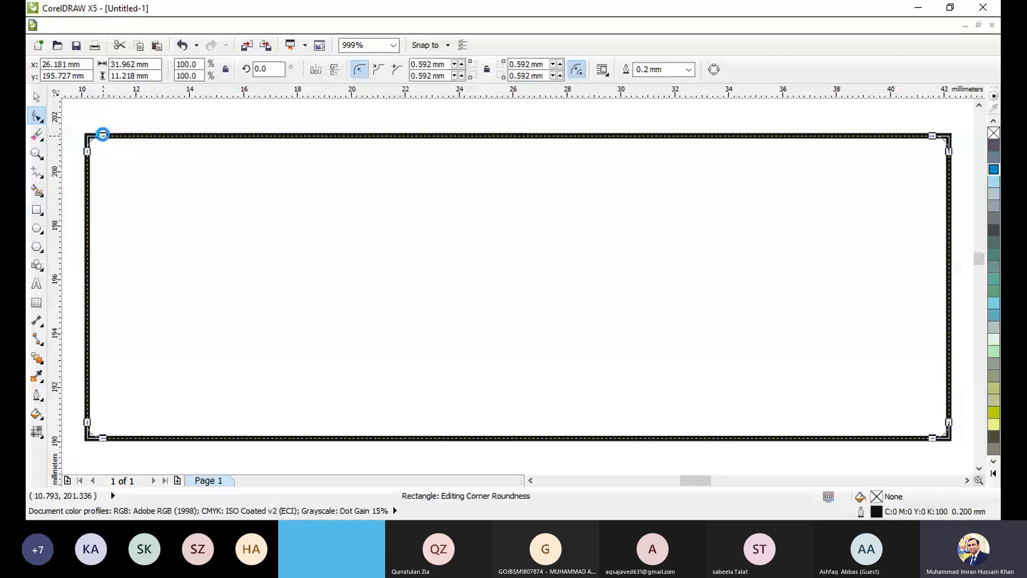
click(36, 97)
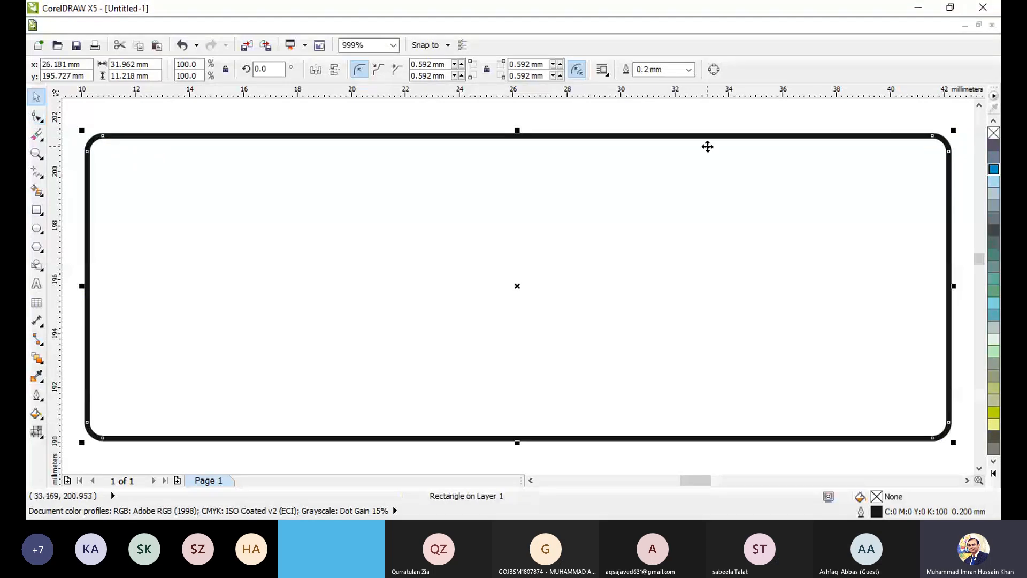
Start a custom linear fountain fill for the rounded rectangle with yellow as its start color
key(F11)
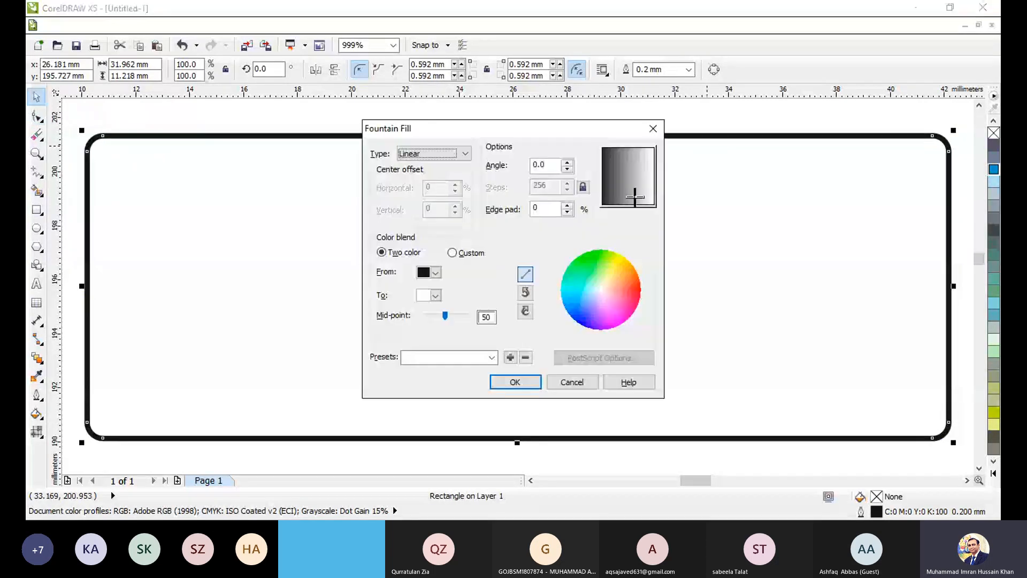
click(478, 255)
click(554, 276)
Set the gradient's end color to dark gold (C9 M12 Y100 K36) and turn the gradient to run vertically
click(540, 293)
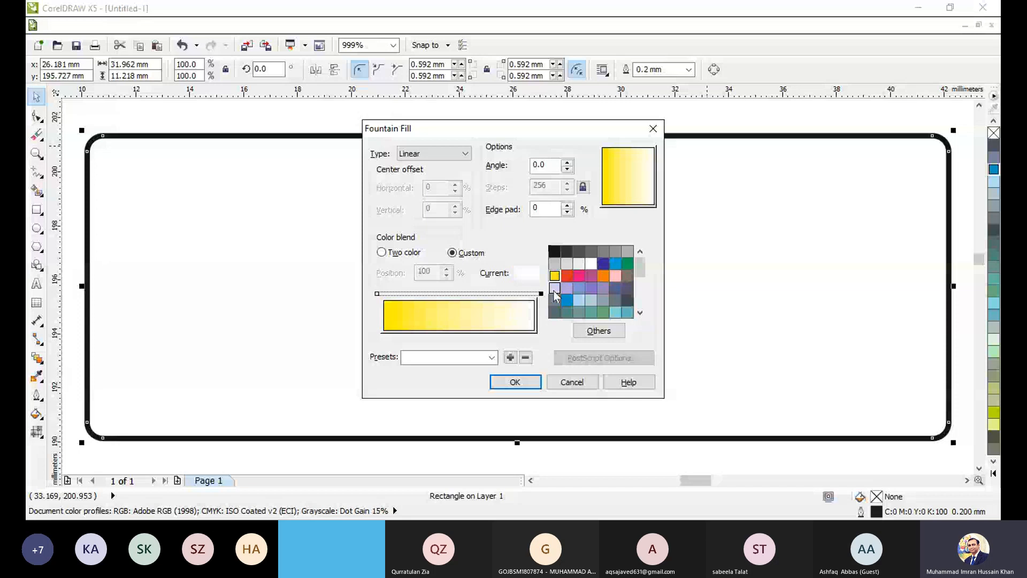
click(555, 276)
click(594, 331)
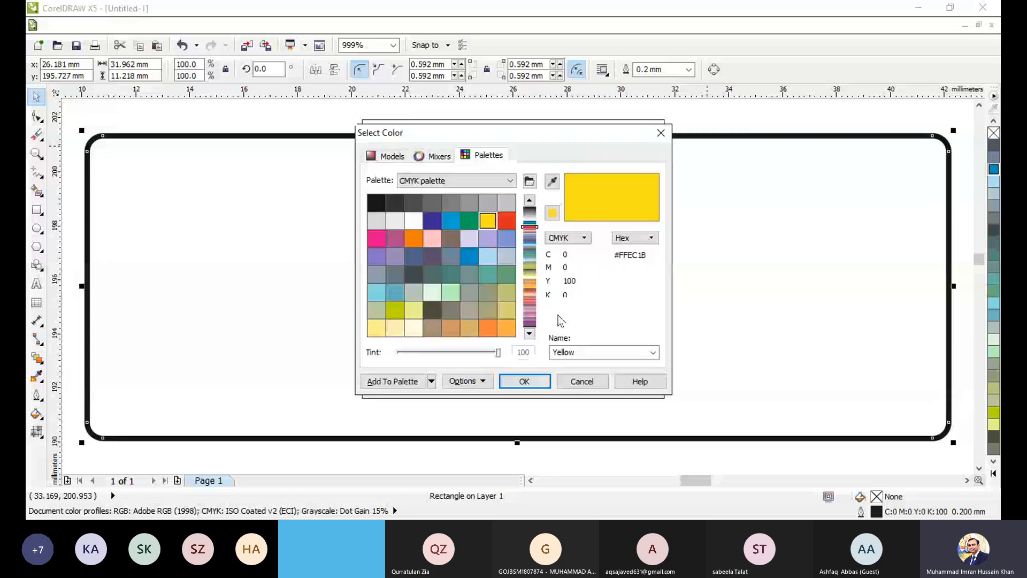
click(390, 156)
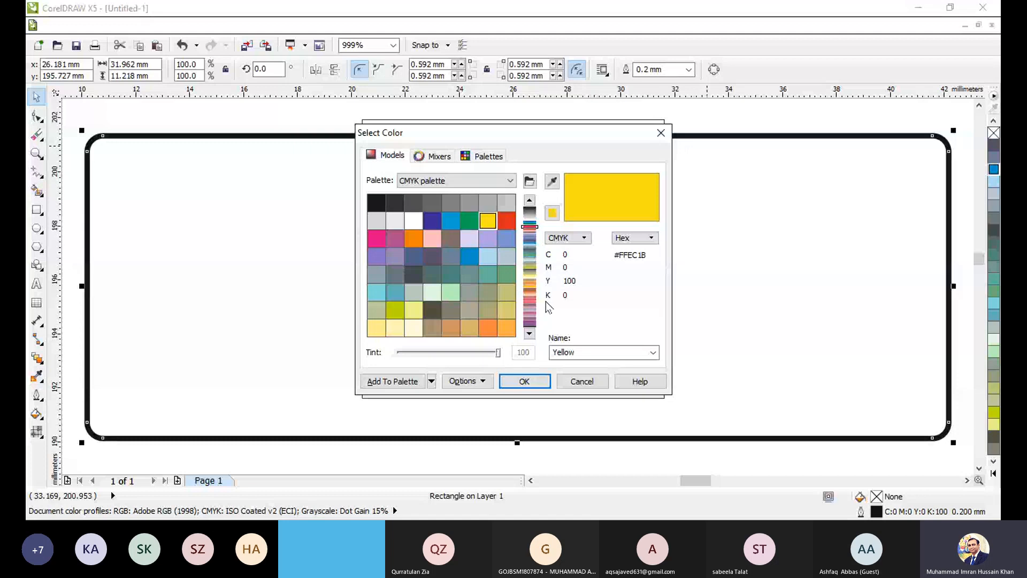
click(517, 257)
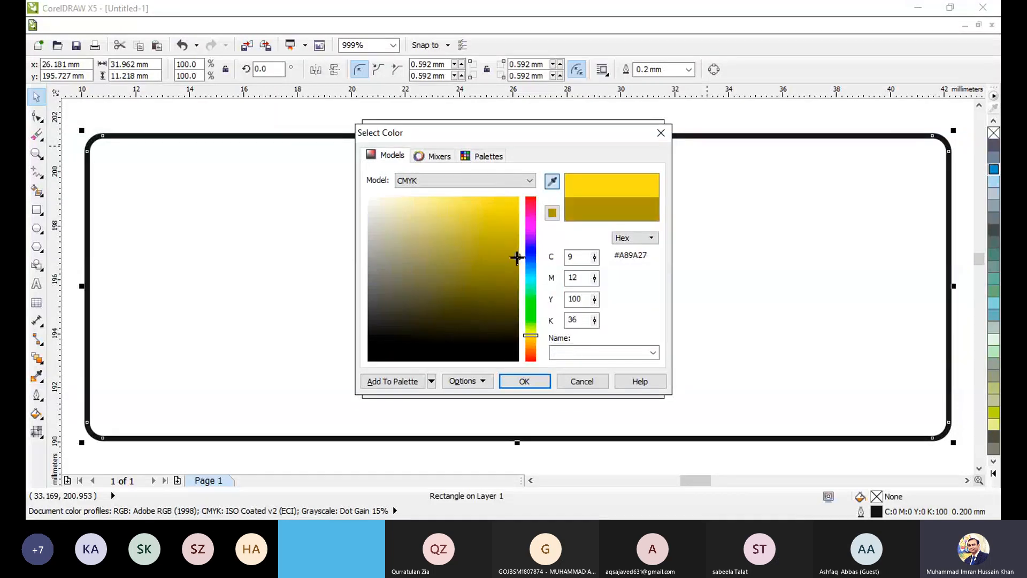
click(524, 381)
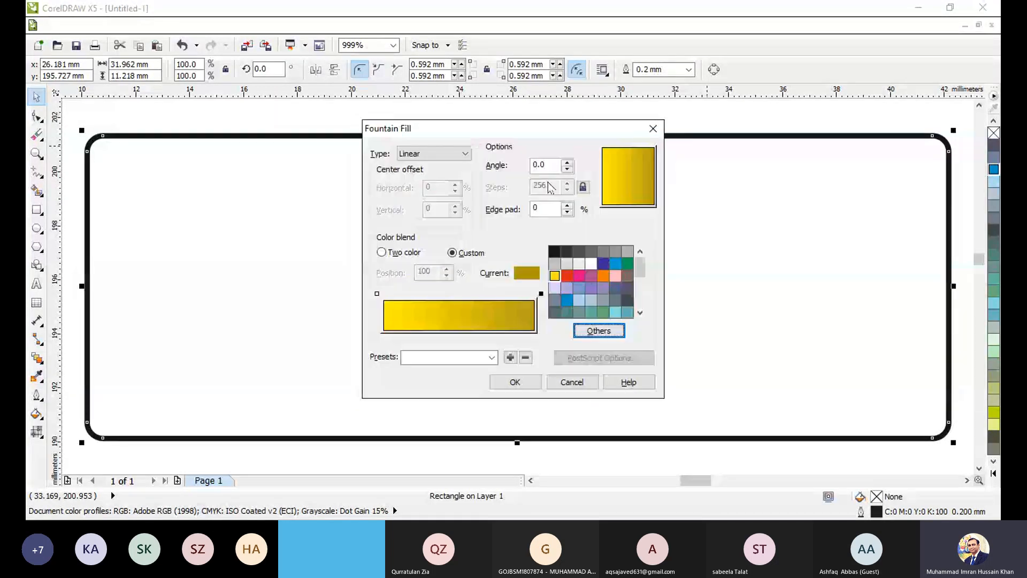
double_click(560, 165)
text(9)
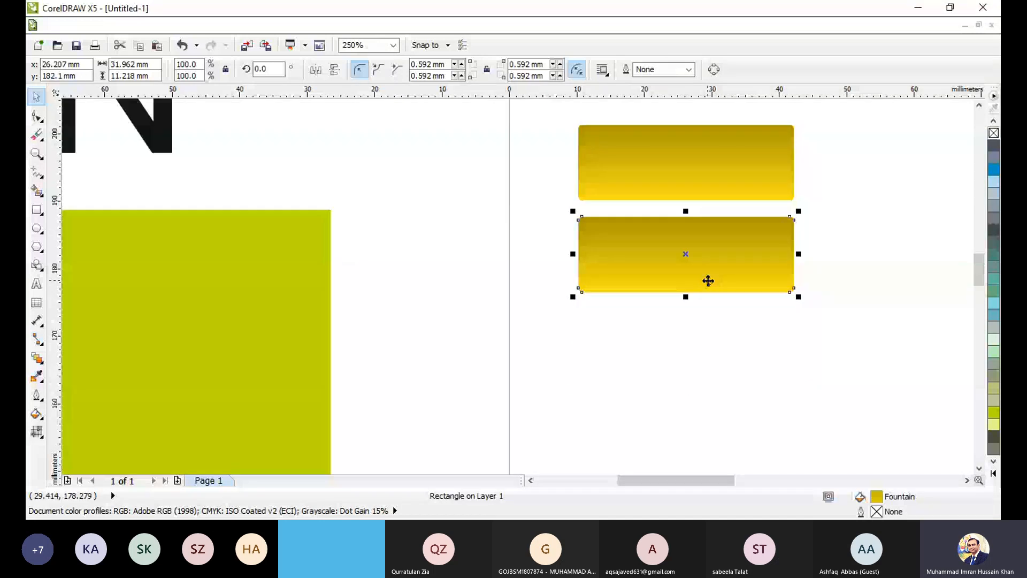
Duplicate the gradient bar once more below the second one with the same spacing
key(ctrl+d)
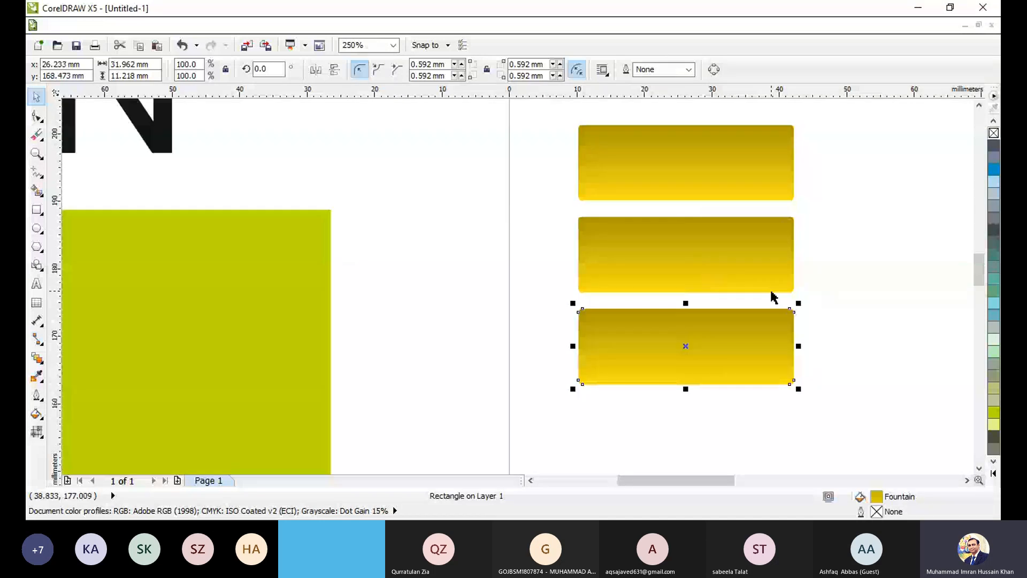
Duplicate the gradient bar twice more with the same spacing to complete a column of five bars
key(ctrl+d)
key(ctrl+d)
scroll(771, 297, down, 2)
drag(631, 160, 859, 441)
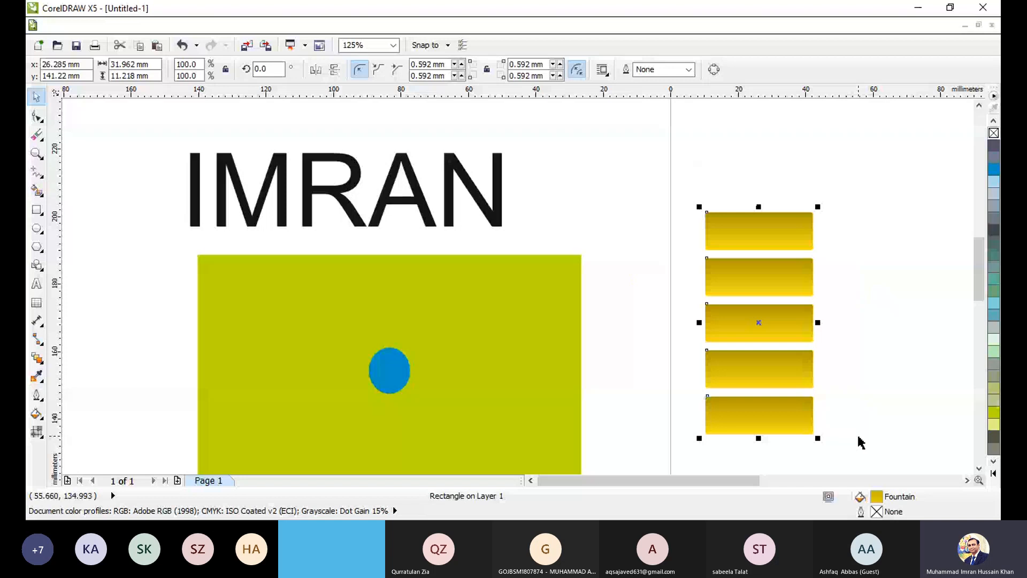
click(861, 298)
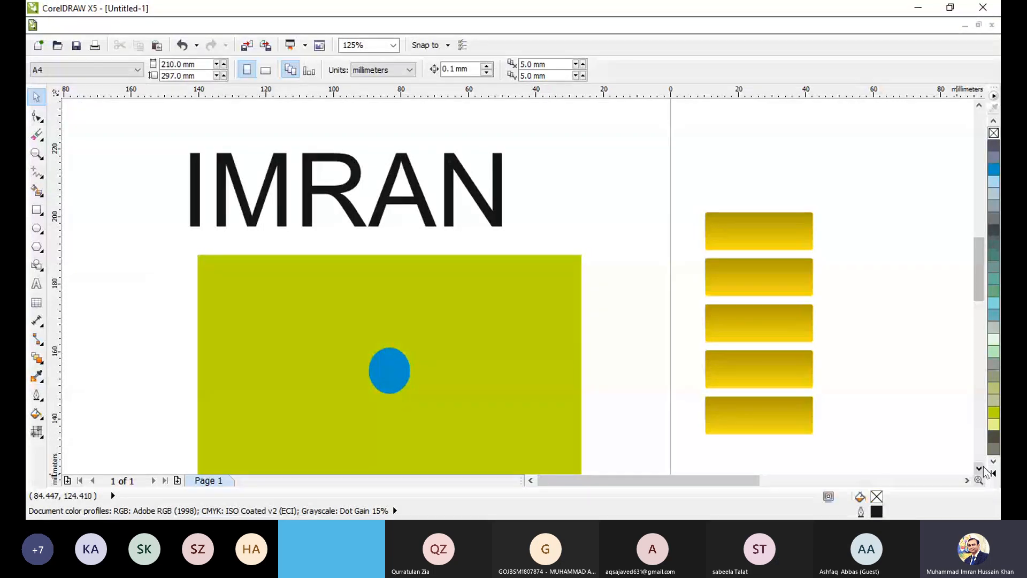
Distribute the five gold bars horizontally by their centers over the extent of the selection
scroll(969, 357, down, 1)
drag(835, 262, 933, 415)
key(shift+F2)
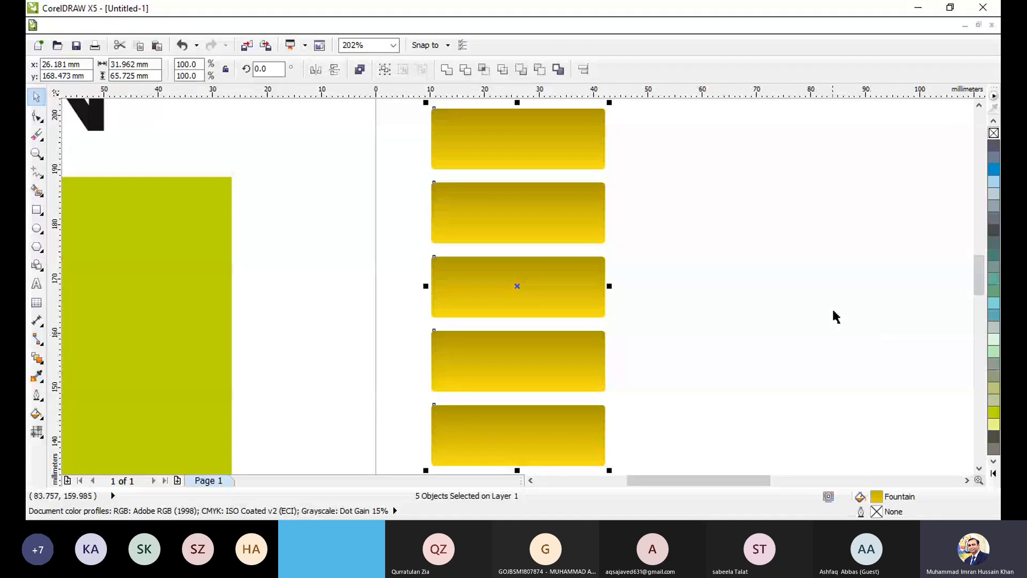
key(alt+a)
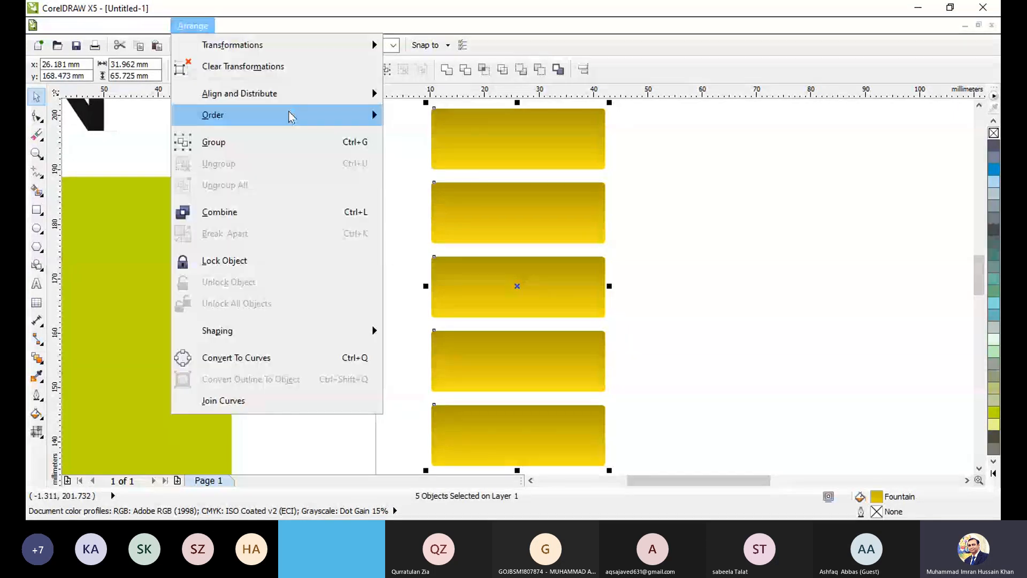
mouse_move(289, 94)
click(476, 291)
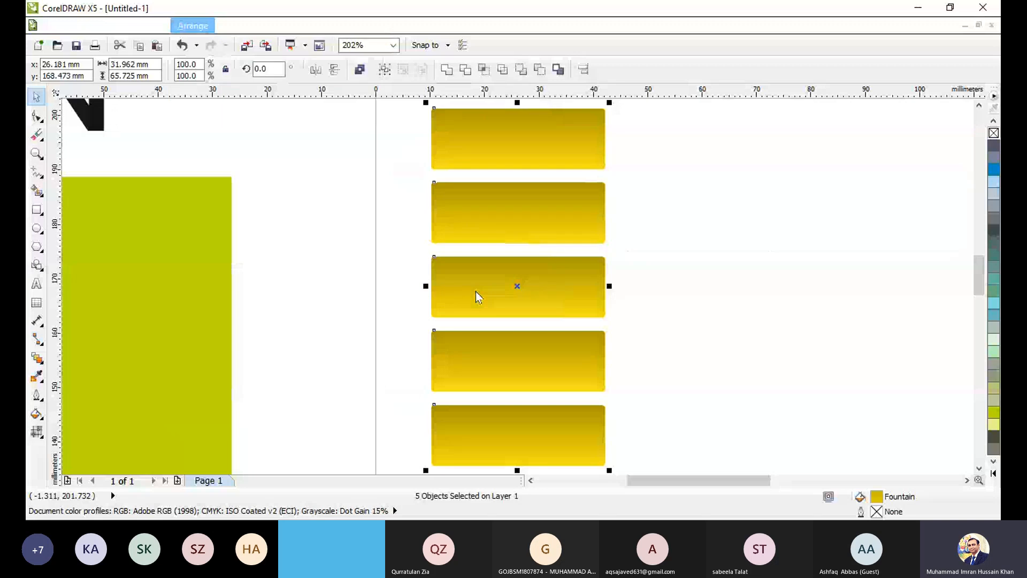
click(892, 336)
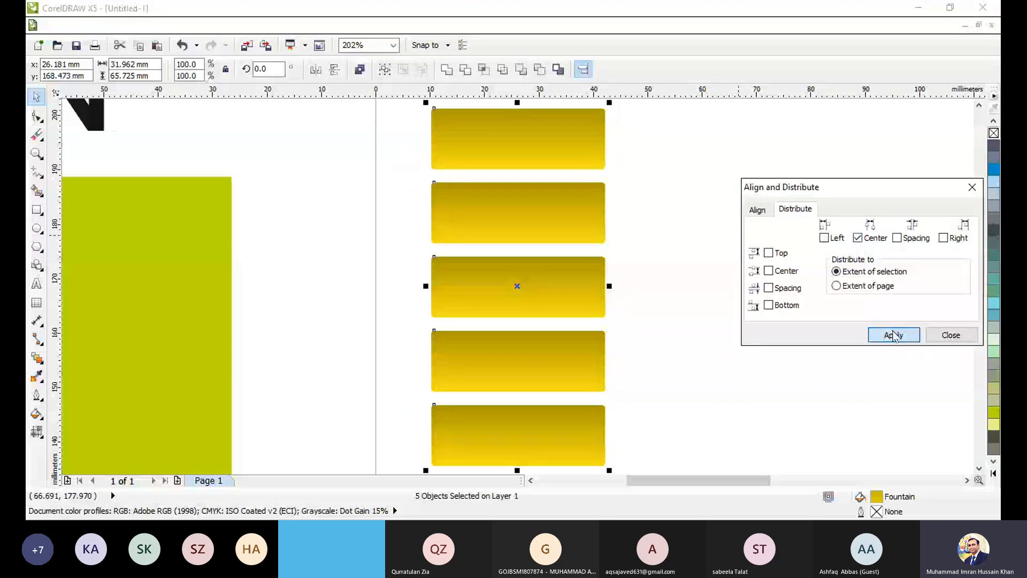
click(776, 255)
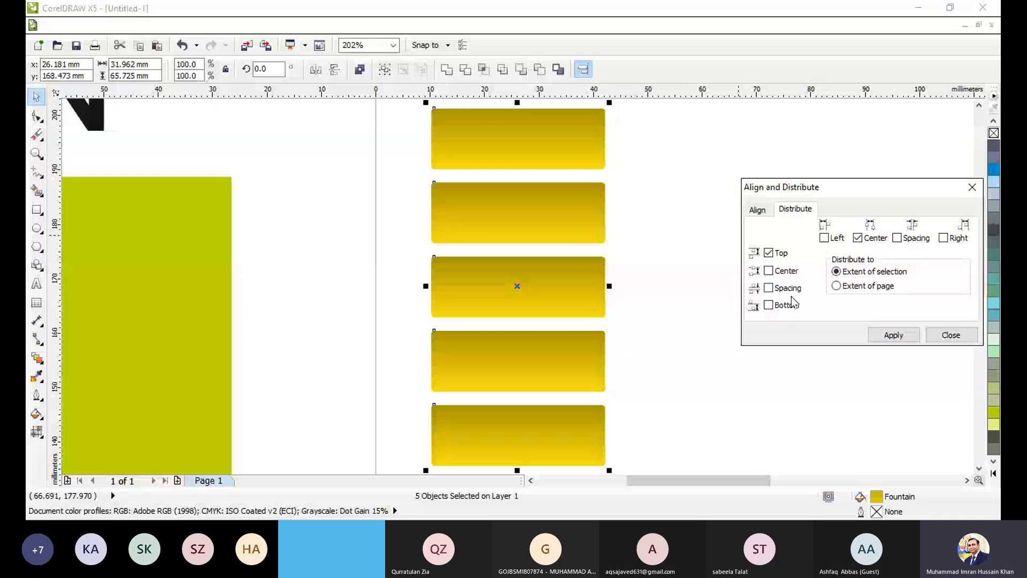
Shift the four lower gold bars by hand so that they are staggered and unevenly spaced
drag(561, 333, 569, 295)
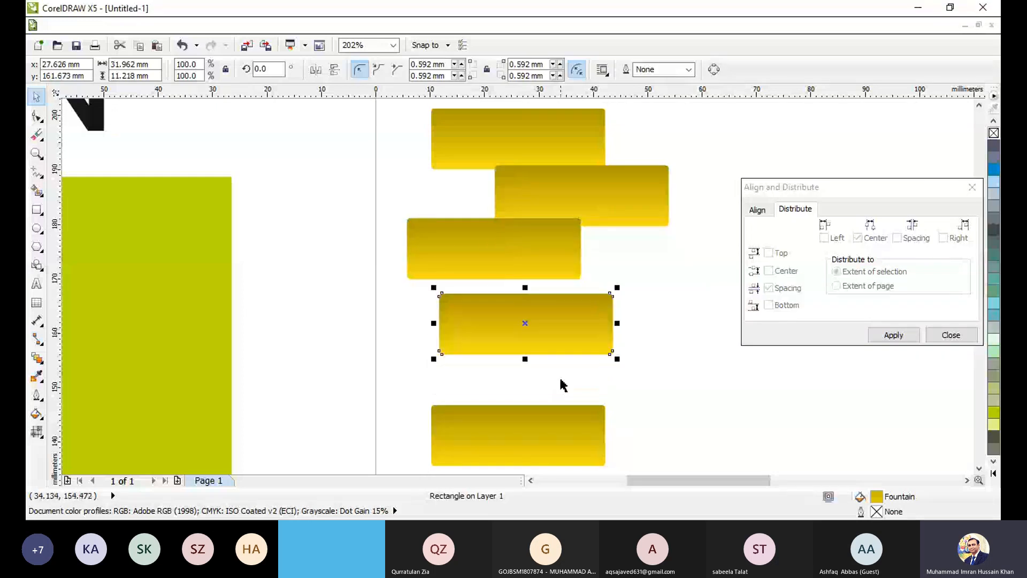
drag(560, 420, 562, 360)
click(377, 122)
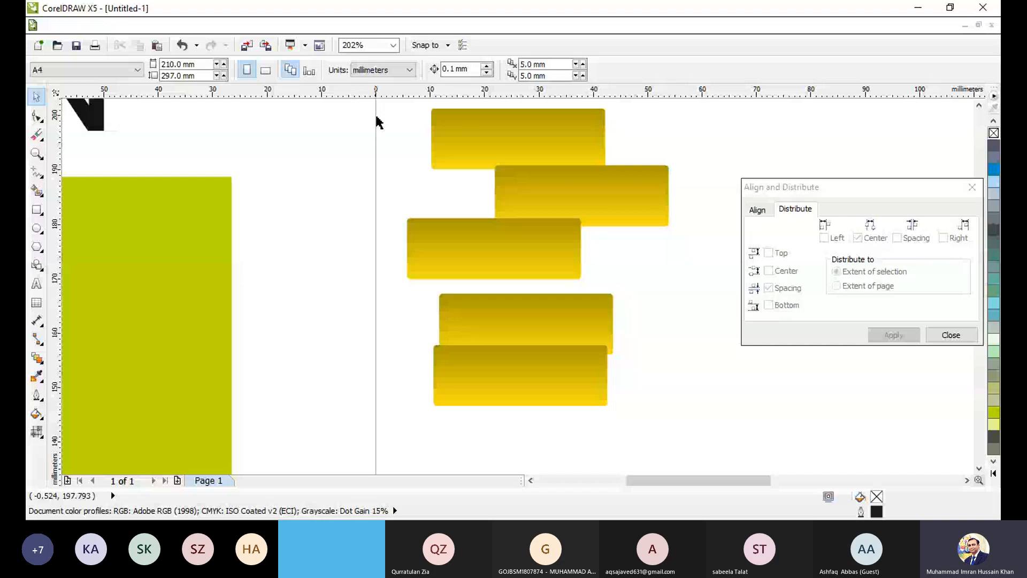
Distribute all five staggered bars horizontally by their left edges and vertically by equal spacing over the extent of the selection
drag(378, 105, 741, 431)
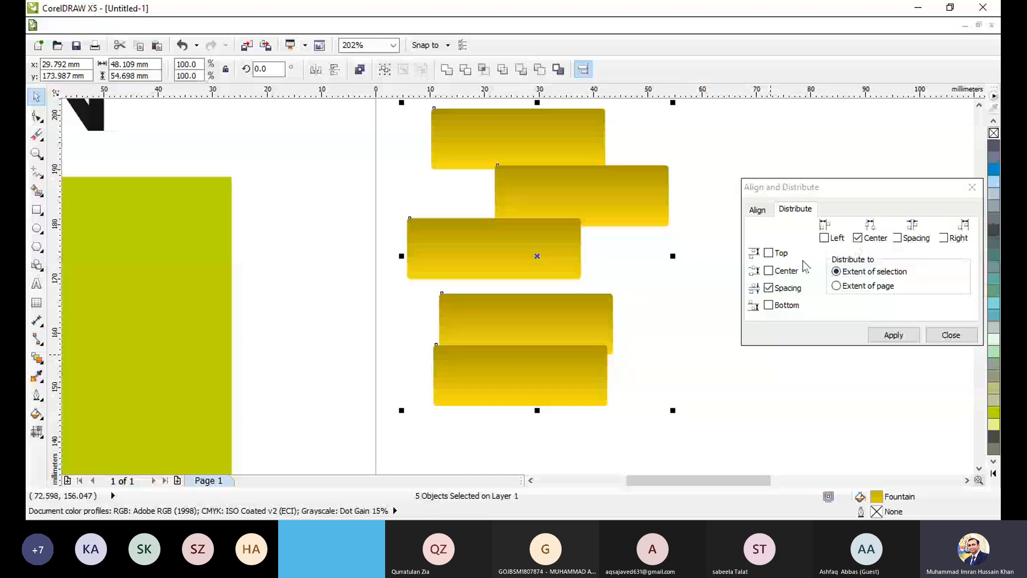
click(824, 238)
click(892, 335)
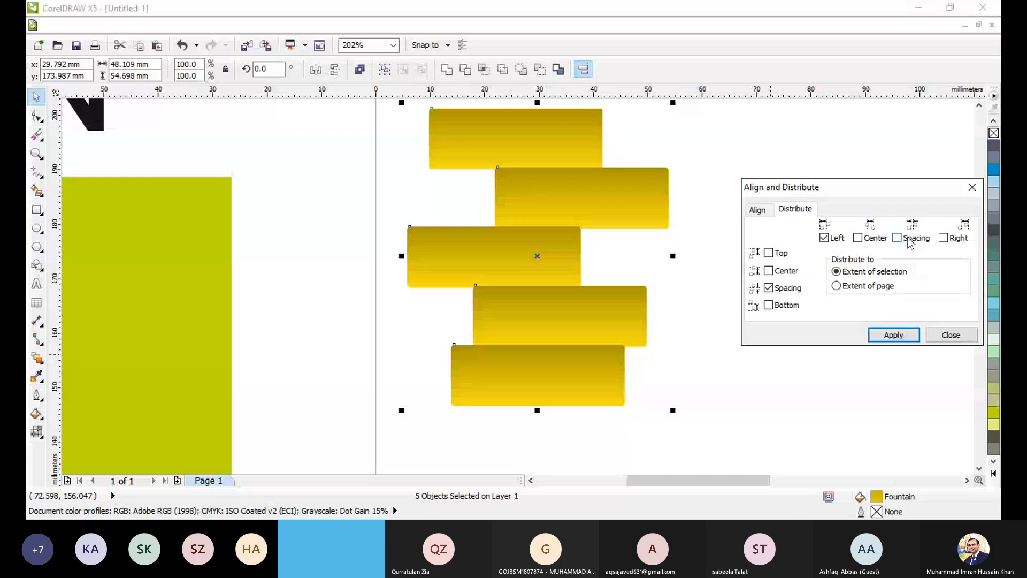
Distribute the five bars over the extent of the page with equal horizontal spacing and vertically by their bottom edges
click(909, 238)
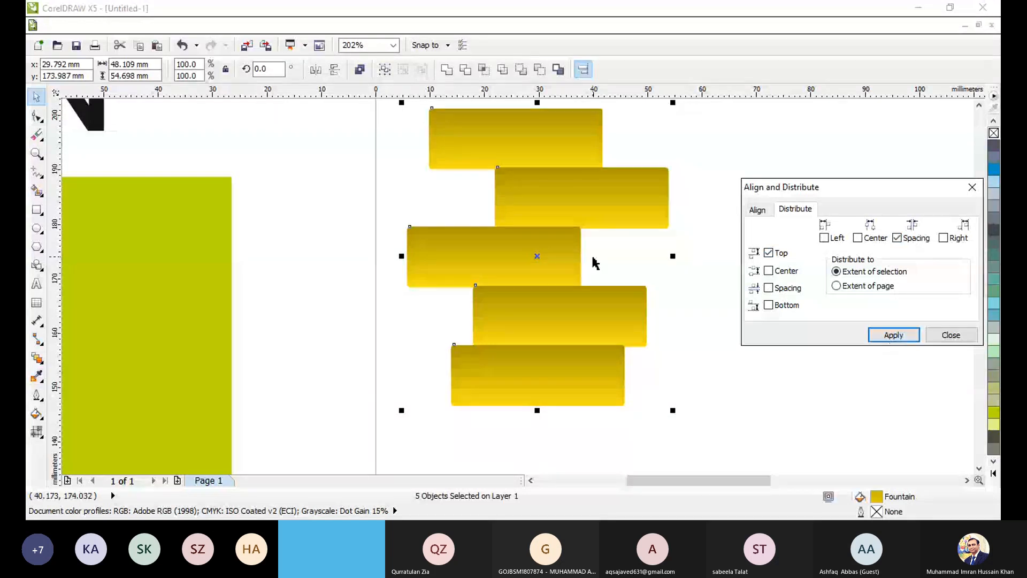
click(619, 257)
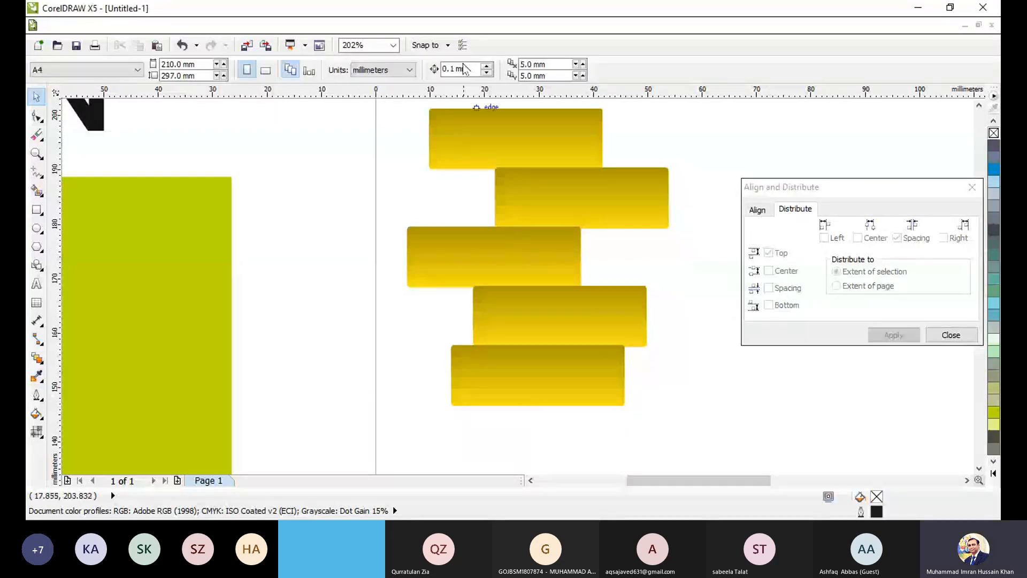
scroll(436, 147, down, 3)
drag(386, 123, 570, 276)
click(769, 305)
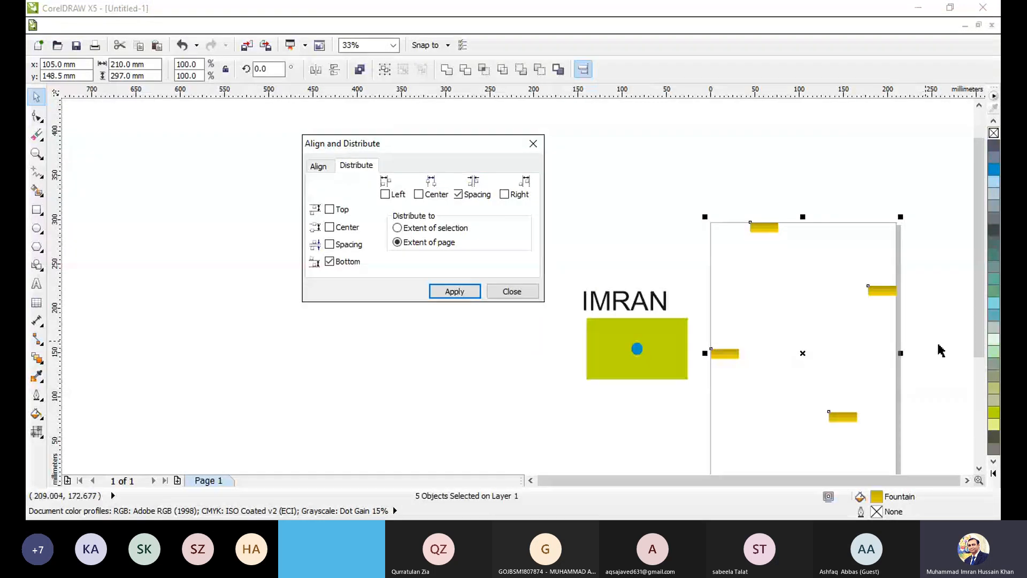
click(940, 351)
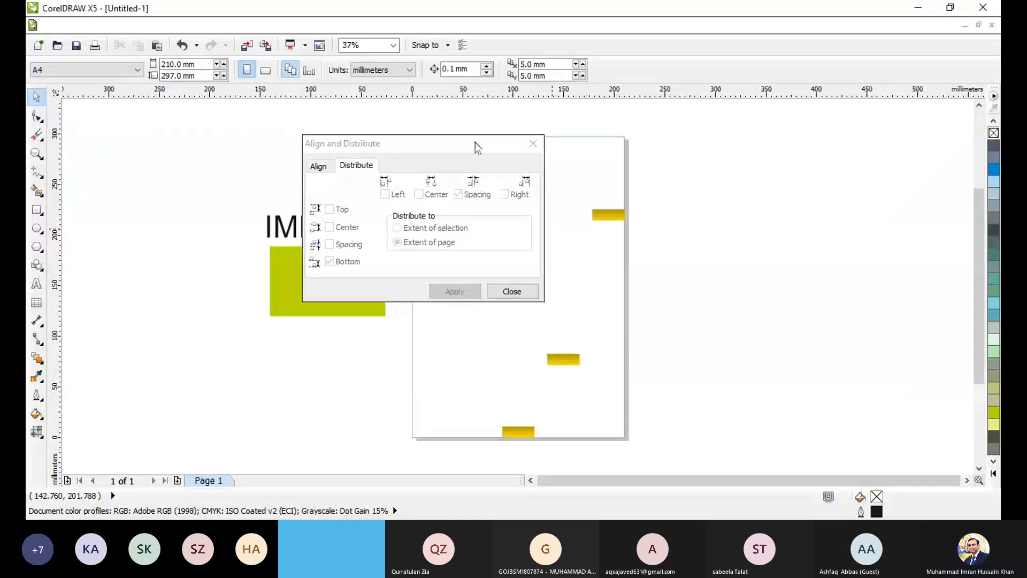
Distribute the five bars over the extent of the selection with equal horizontal spacing and vertically by their centers
drag(476, 145, 218, 176)
drag(396, 117, 655, 430)
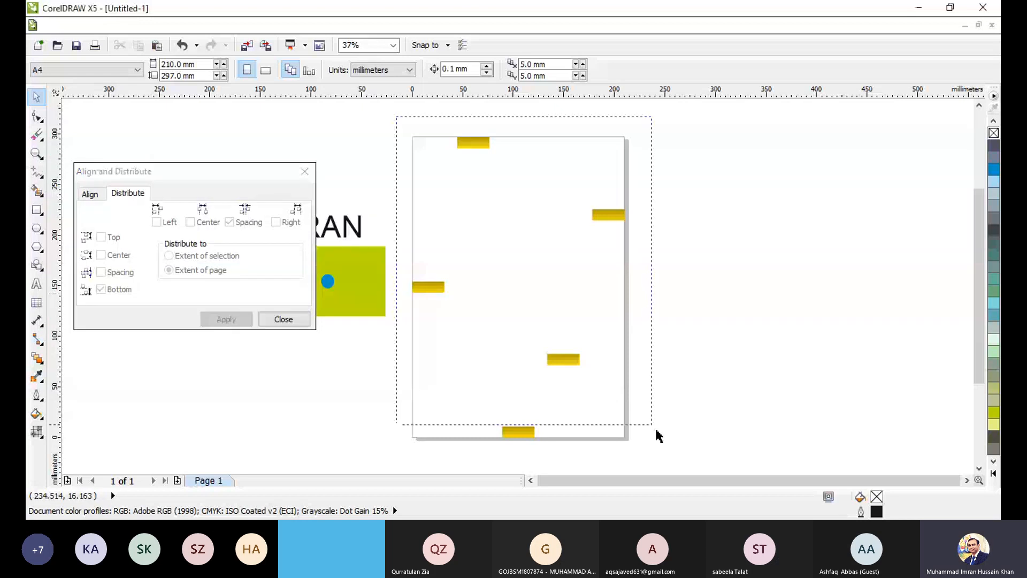
drag(656, 430, 656, 431)
click(119, 256)
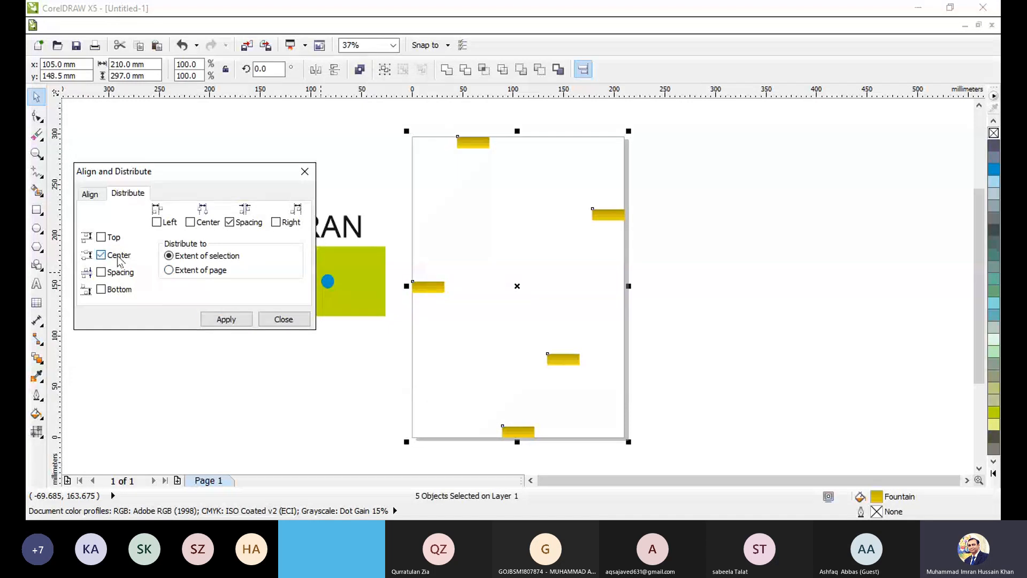
click(226, 320)
Align the five bars' left edges to the active objects and return to the distribution settings
click(90, 194)
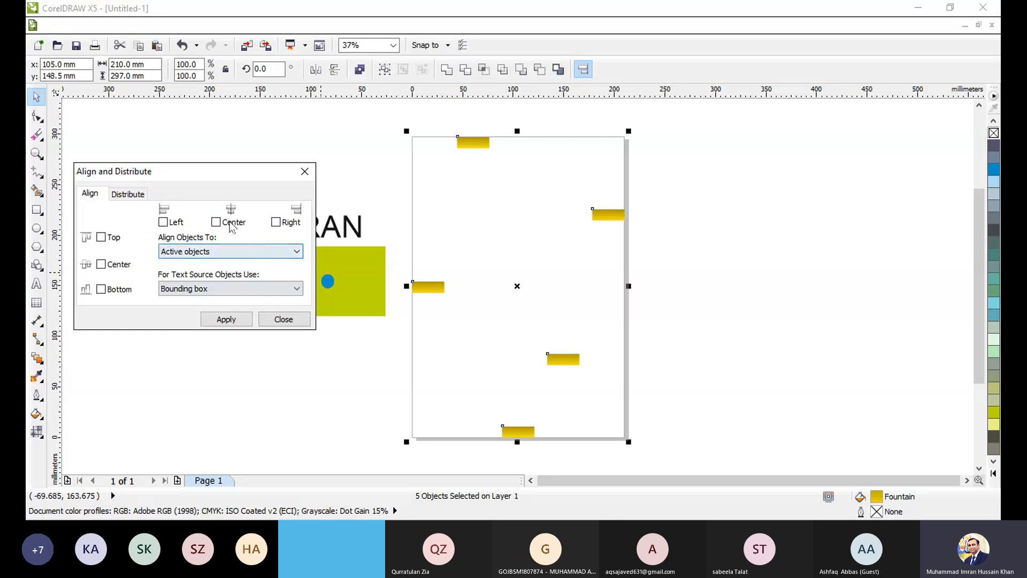
click(173, 223)
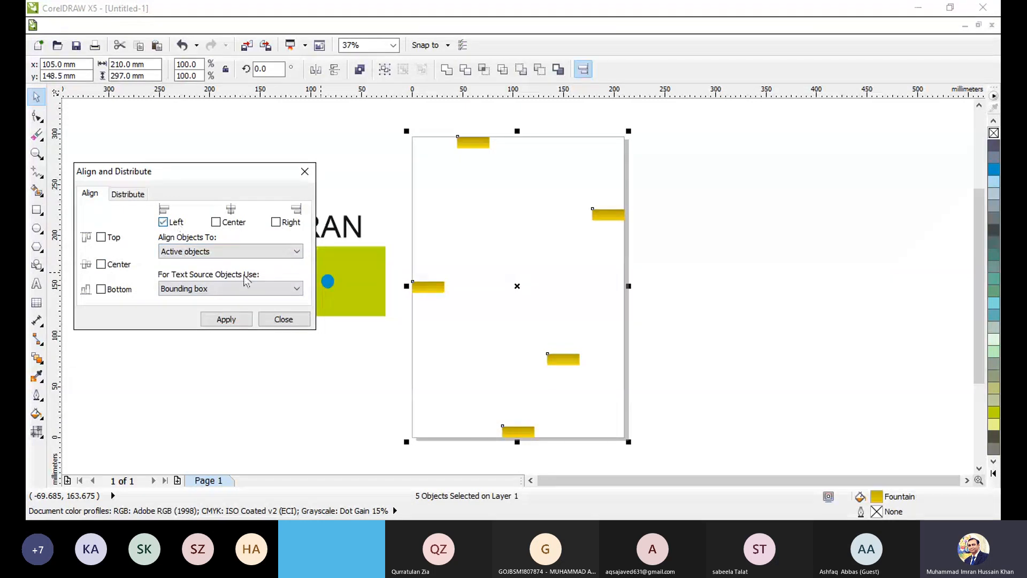
click(225, 319)
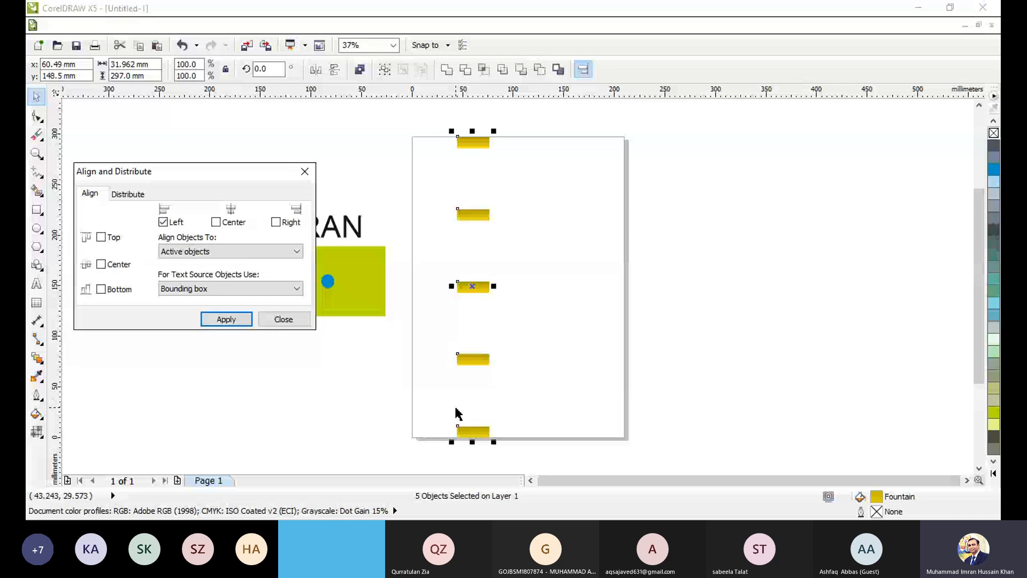
click(120, 196)
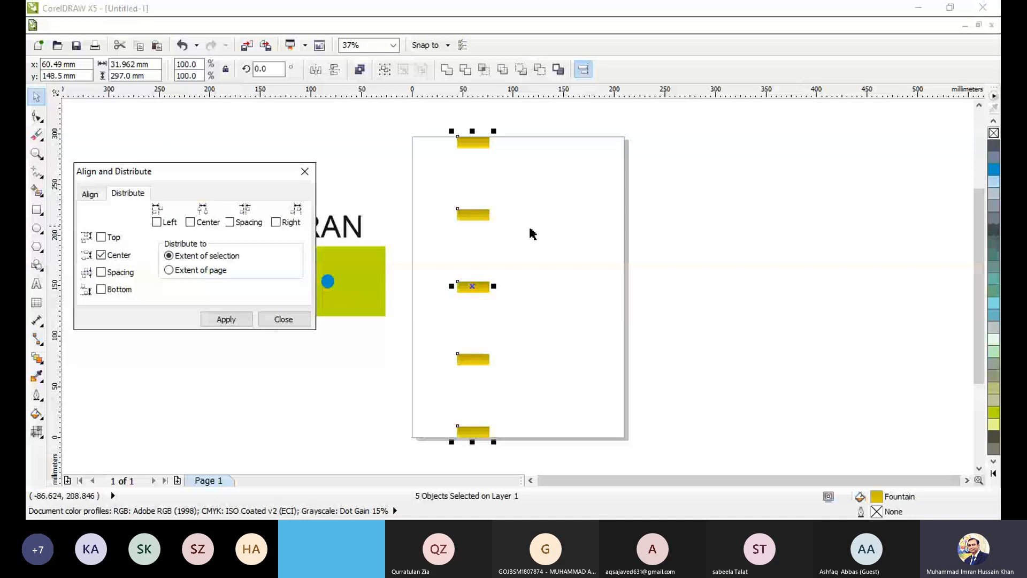
Move the gold bars off the page's right side and draw a rectangle about 30 × 39 mm near the page's upper-left corner
click(570, 231)
drag(409, 169, 518, 330)
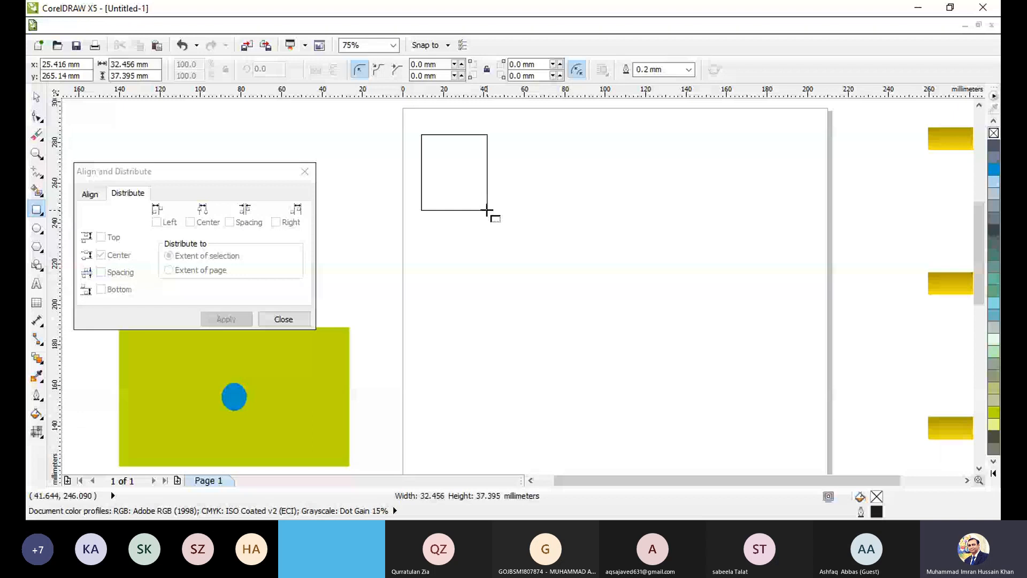
drag(488, 213, 484, 213)
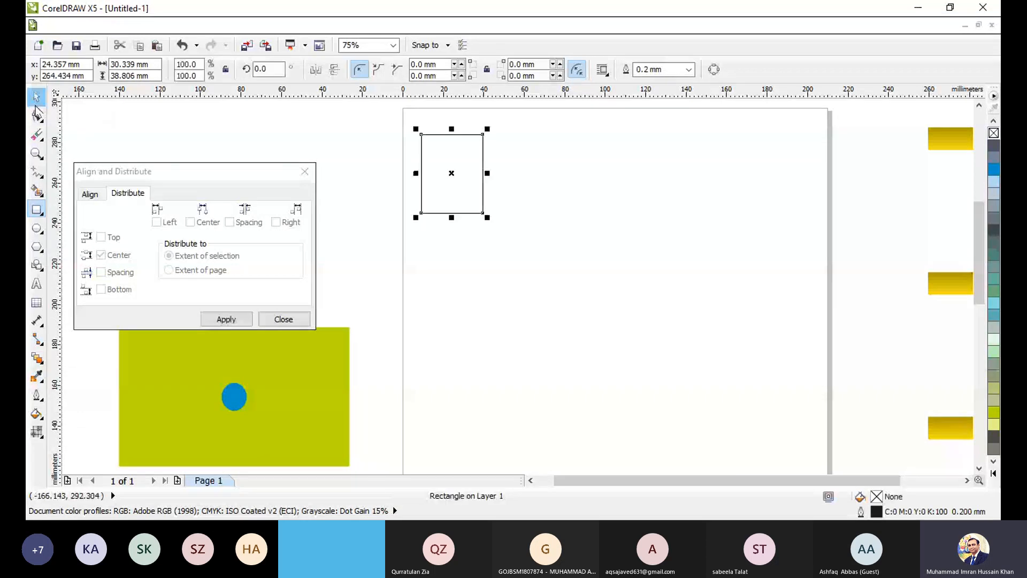
click(37, 98)
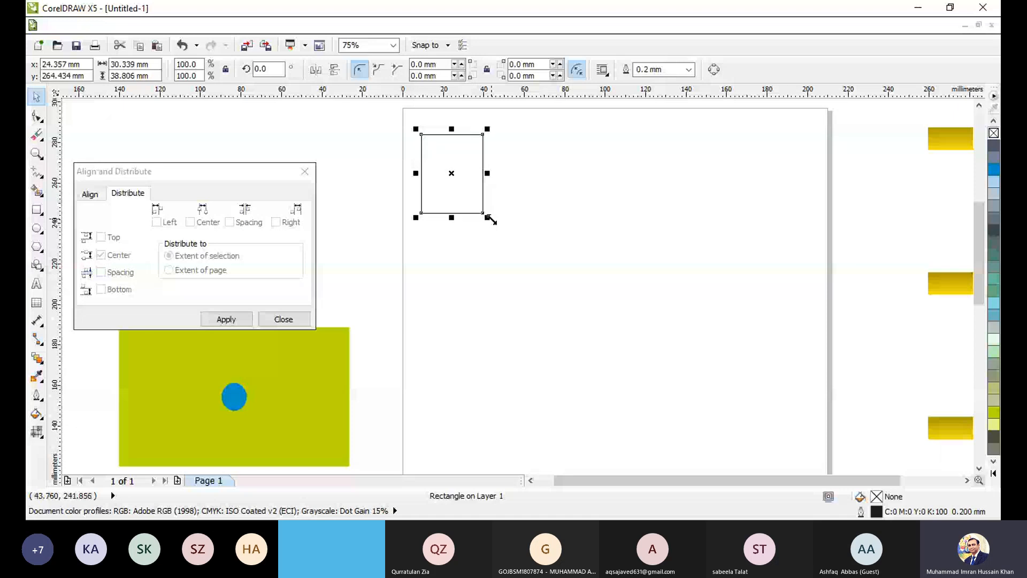
Copy the rectangle three times across the page to form a row of four at uneven heights
drag(456, 193, 550, 212)
right_click(549, 211)
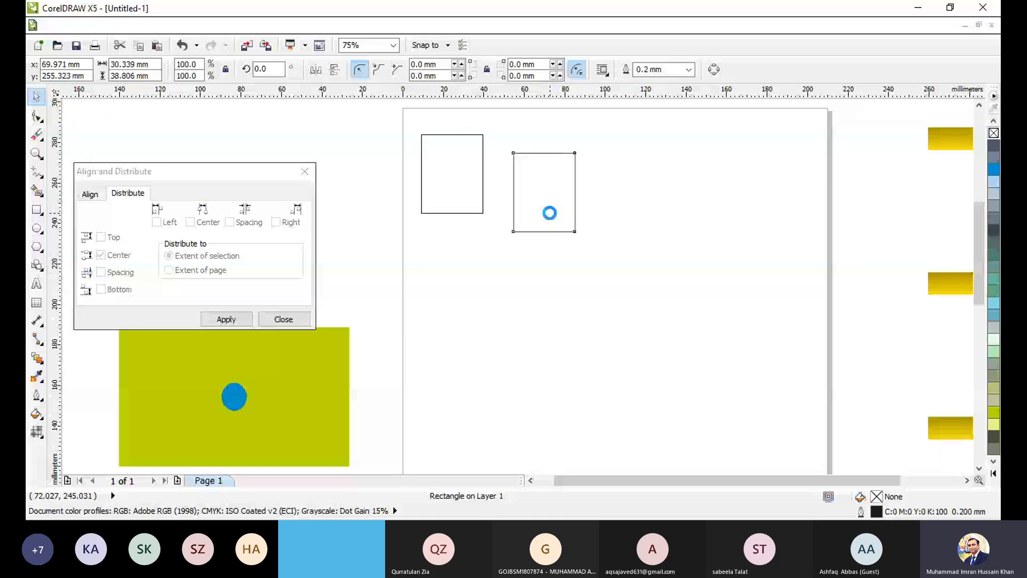
key(ctrl+r)
drag(639, 218, 629, 174)
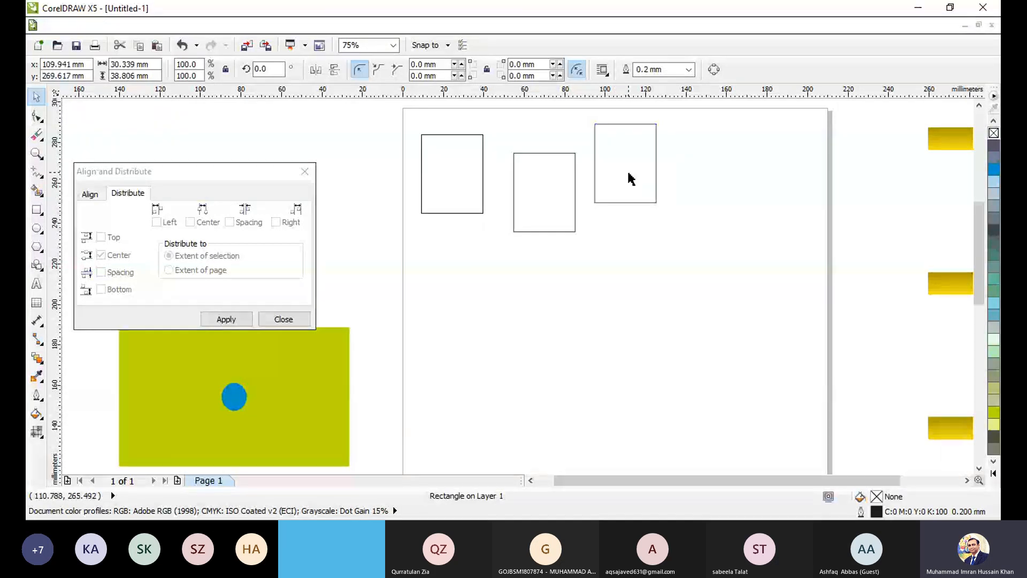
key(ctrl+d)
Reposition the third and fourth rectangles so that the row has irregular heights and gaps
drag(706, 139, 706, 170)
drag(707, 169, 696, 204)
drag(628, 165, 622, 172)
drag(725, 202, 703, 201)
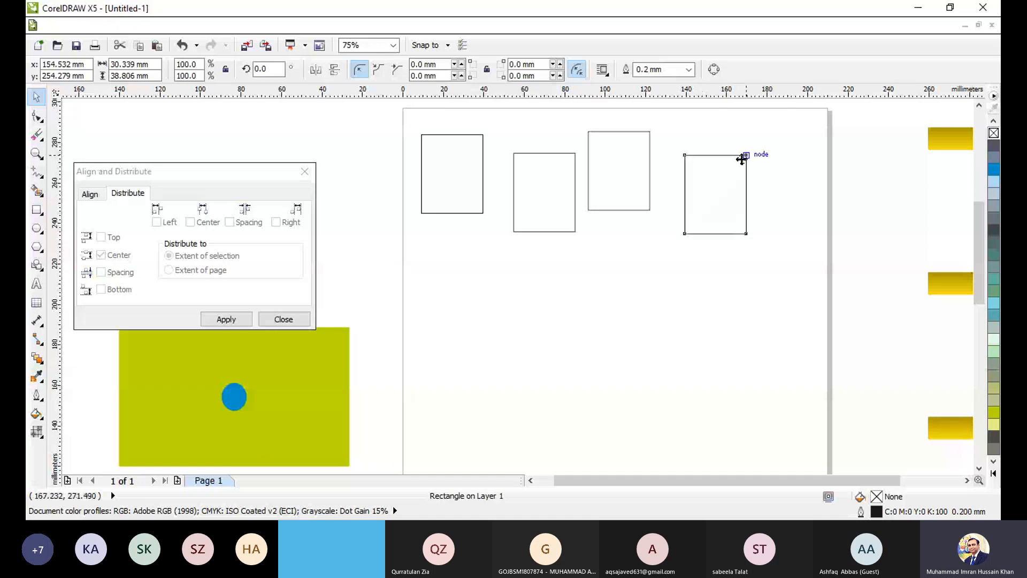
scroll(741, 159, up, 2)
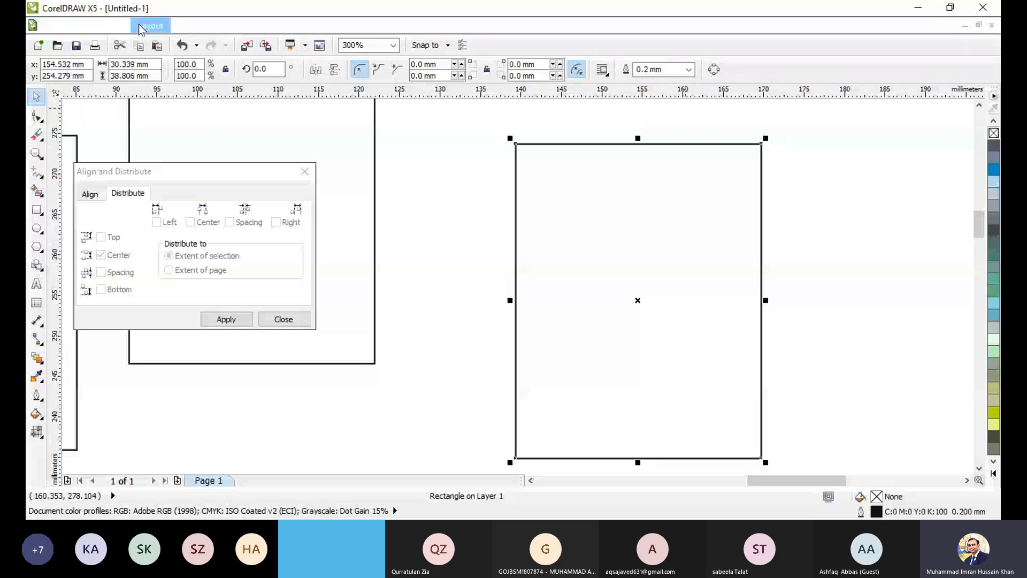
click(112, 25)
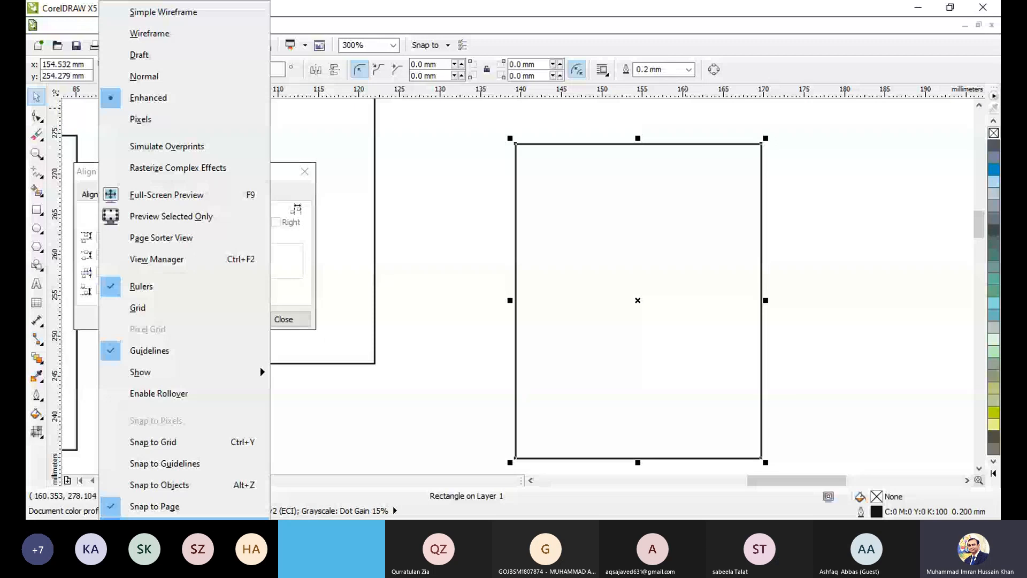
click(698, 367)
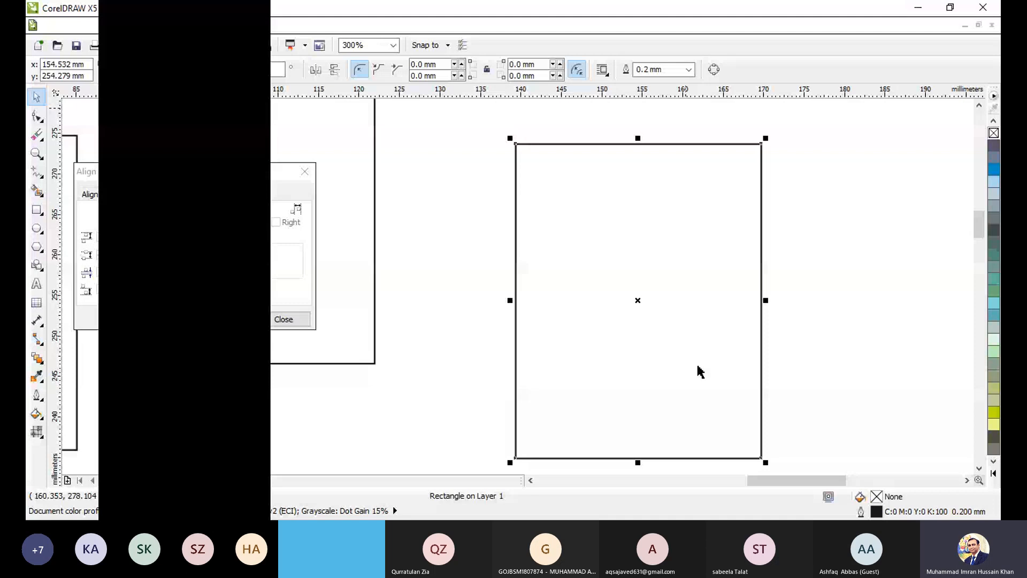
Align all four rectangles into one level row by their centers
scroll(699, 372, down, 3)
drag(368, 210, 734, 418)
key(e)
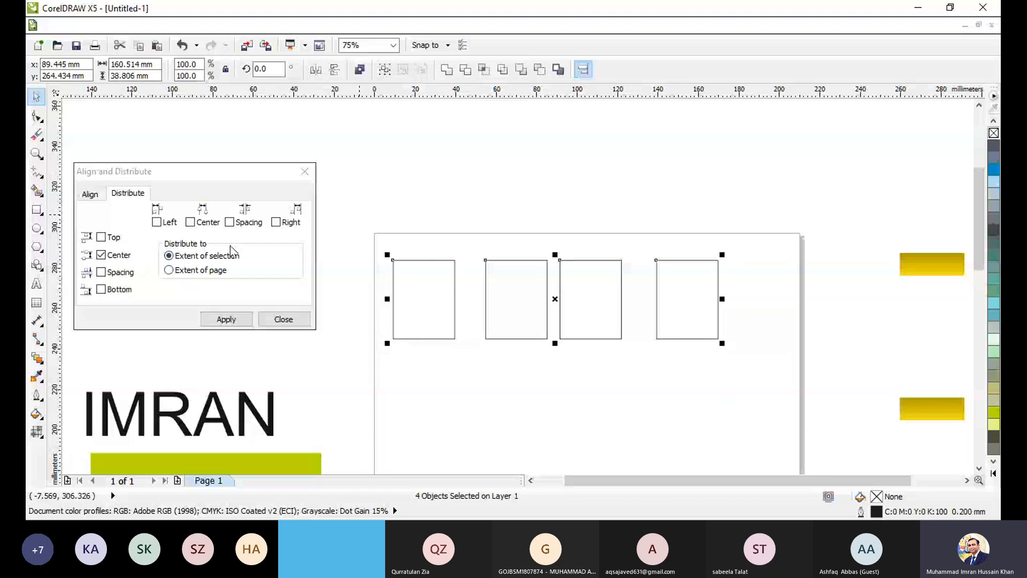
Distribute the four rectangles horizontally and vertically by their centers over the extent of the selection
click(190, 222)
click(226, 319)
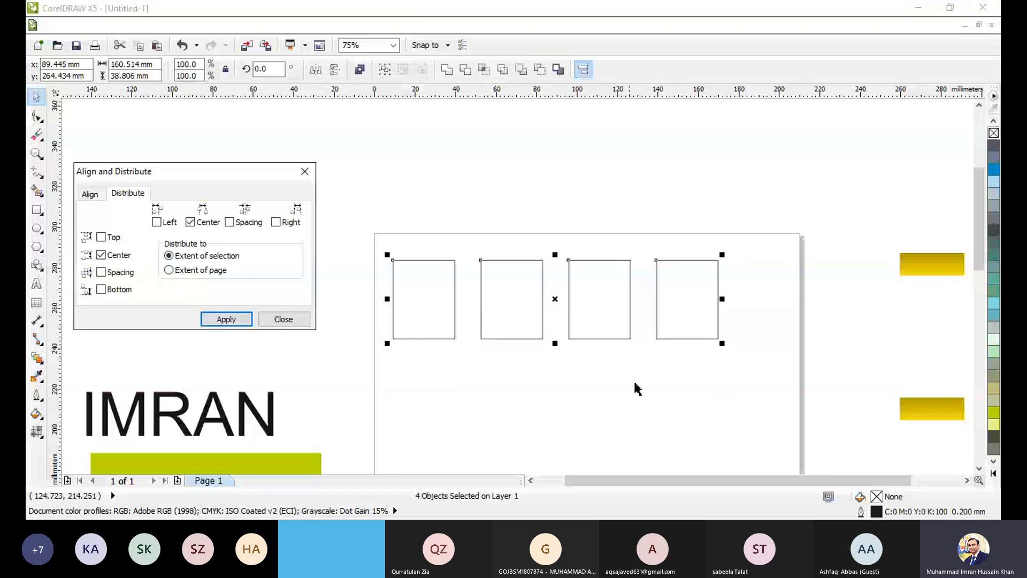
click(653, 367)
scroll(433, 346, up, 1)
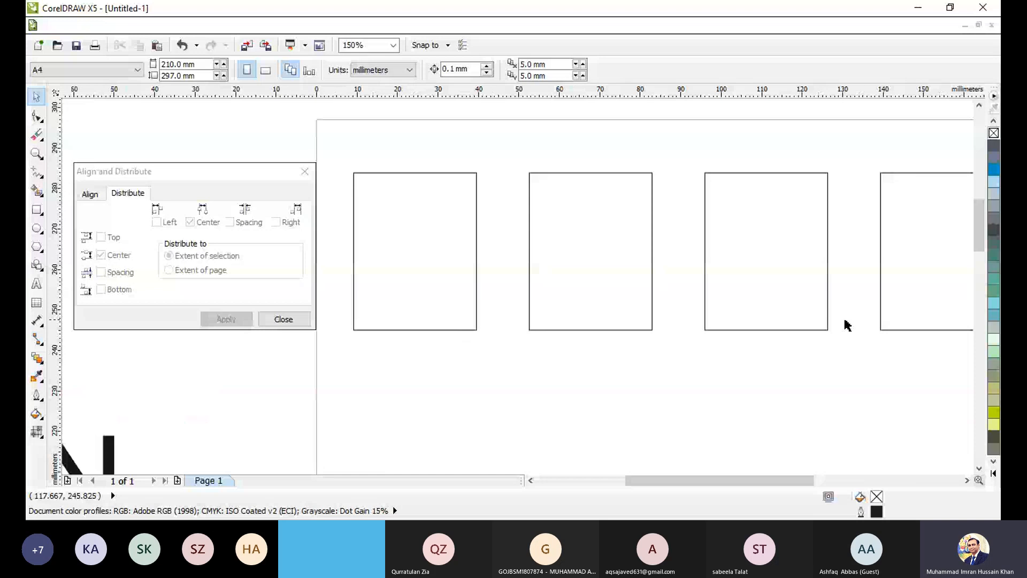
Undo the last distribution of the four rectangles
key(ctrl+z)
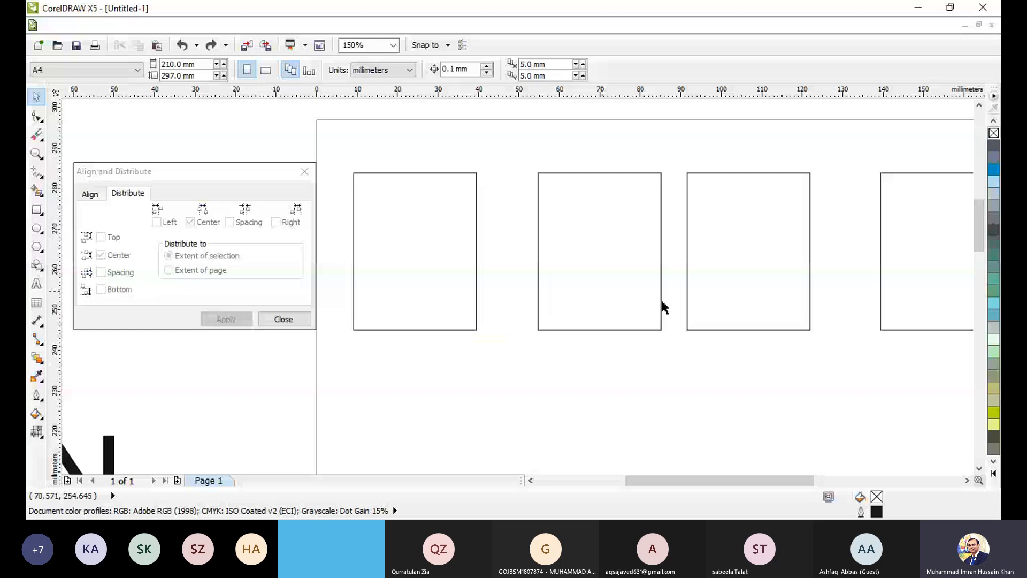
scroll(663, 308, down, 1)
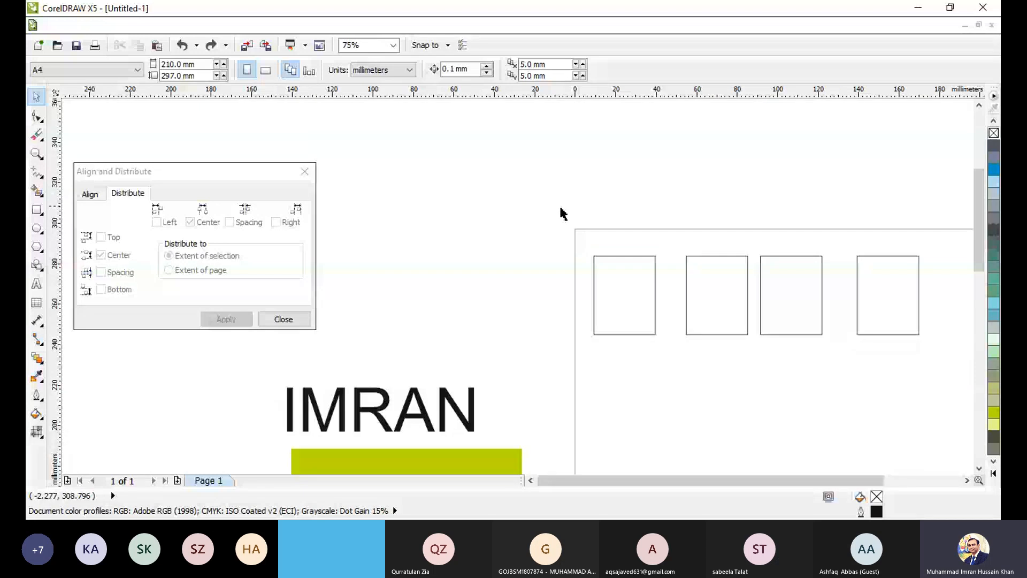
Distribute the four rectangles by their horizontal and vertical centers over the extent of the selection
drag(563, 213, 934, 347)
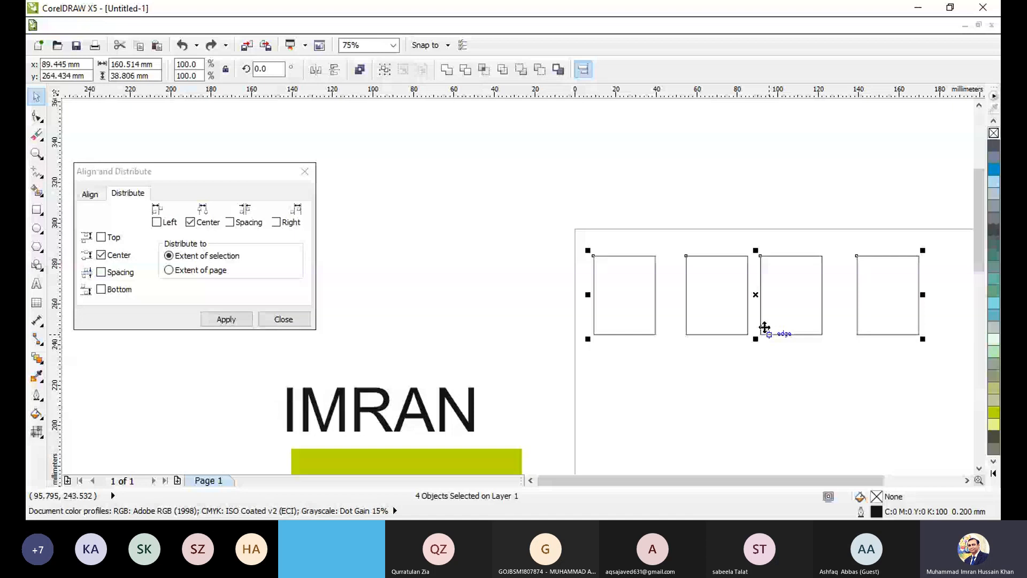
click(229, 322)
click(885, 266)
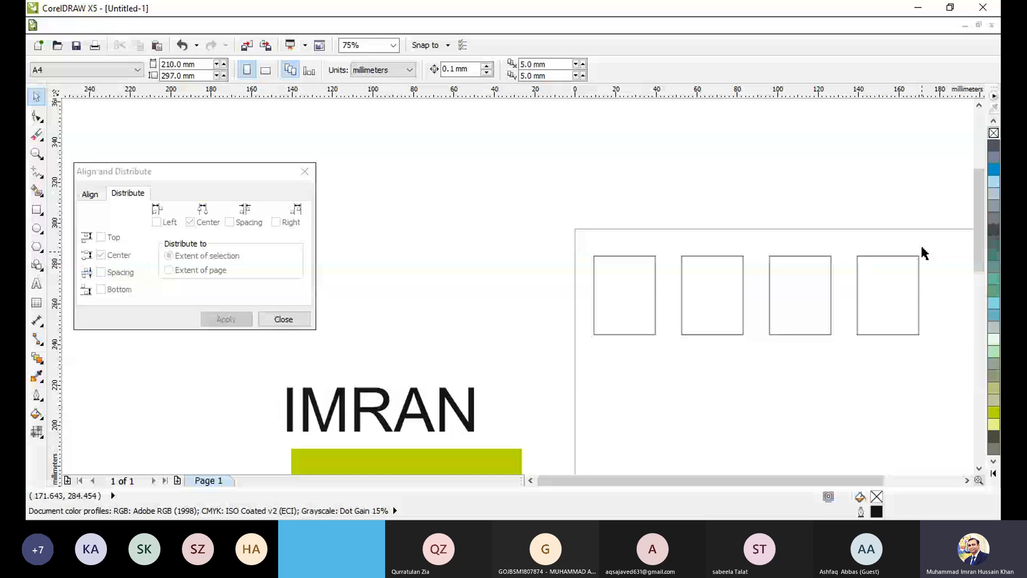
drag(554, 208, 588, 301)
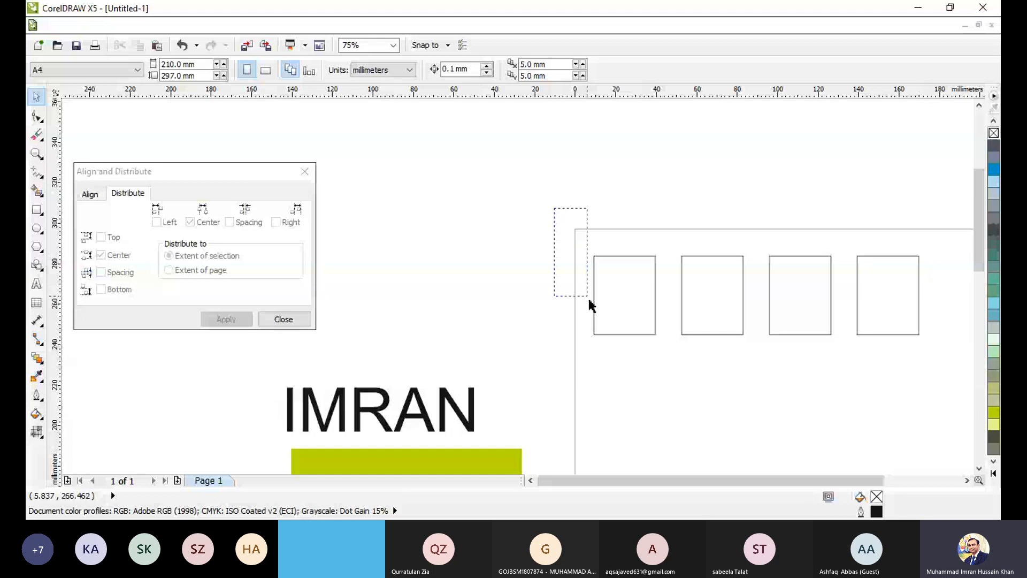
drag(605, 213, 854, 351)
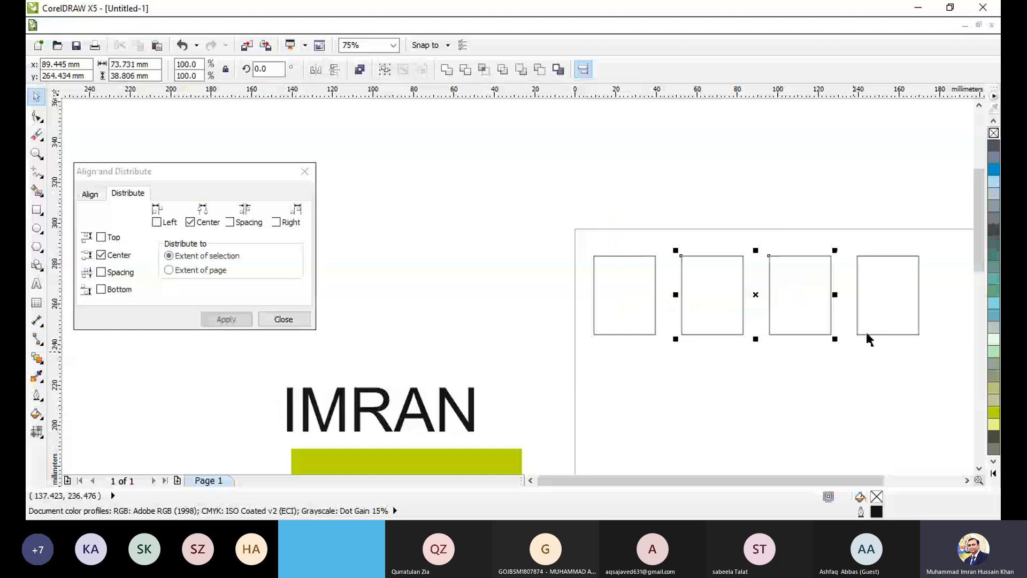
click(619, 310)
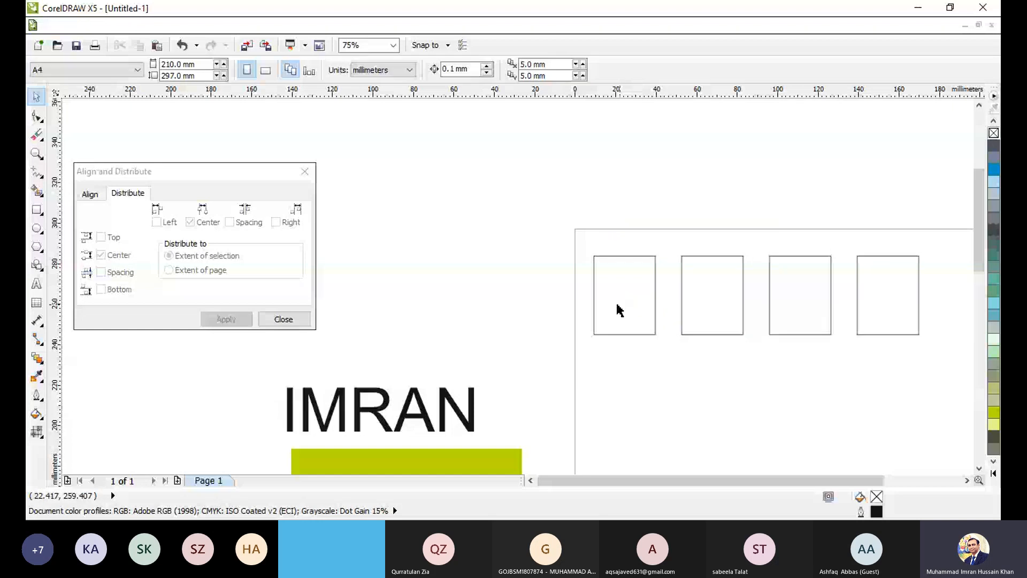
Scale the row of four rectangles up to about 197 mm wide so that it nearly spans the page
scroll(619, 310, down, 1)
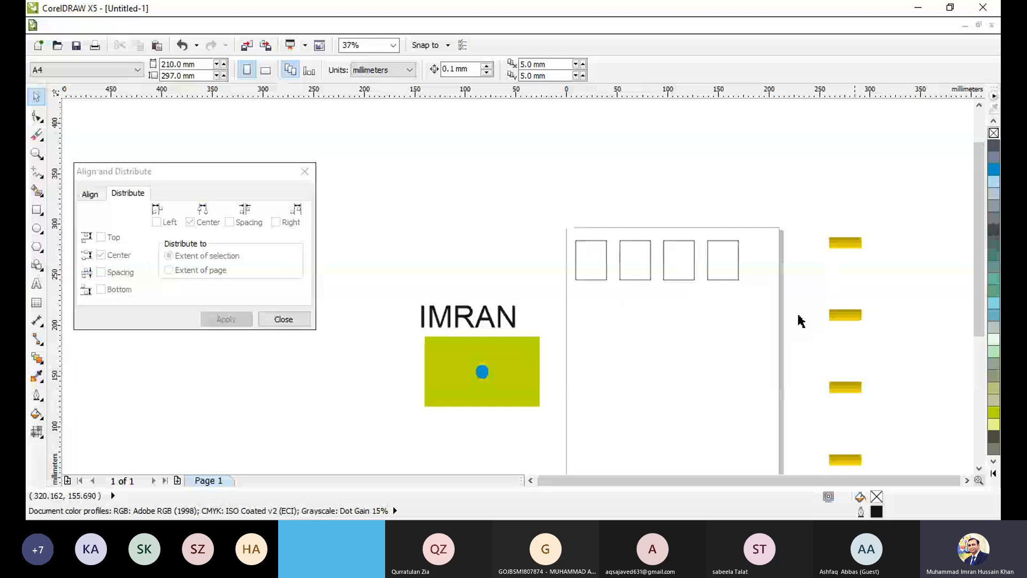
drag(801, 316, 535, 208)
drag(744, 285, 780, 294)
click(835, 338)
drag(835, 338, 471, 103)
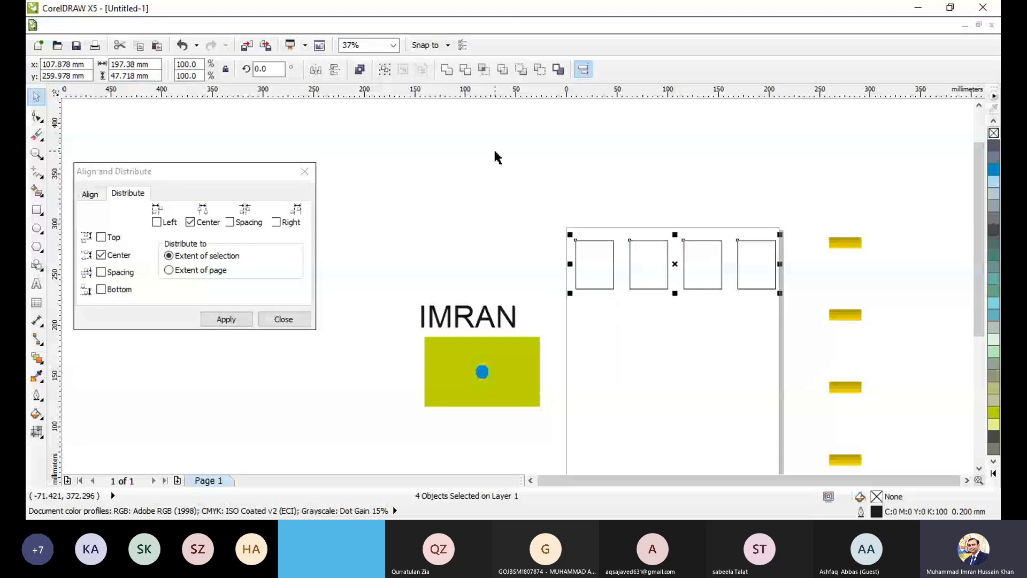
Group the four rectangles and center the group horizontally on the page, near its upper edge
key(ctrl+g)
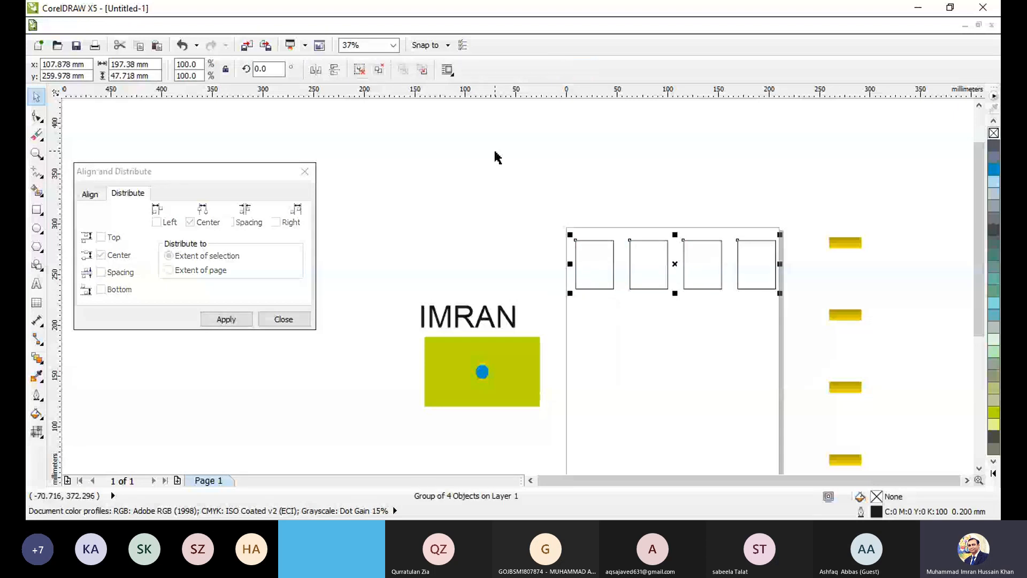
click(496, 156)
click(672, 286)
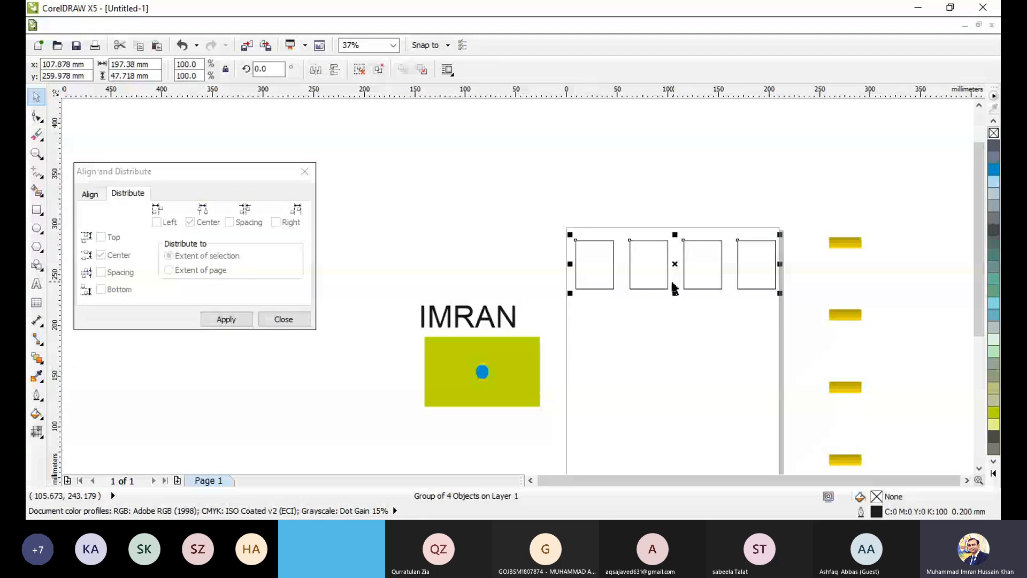
drag(673, 289, 752, 261)
key(Escape)
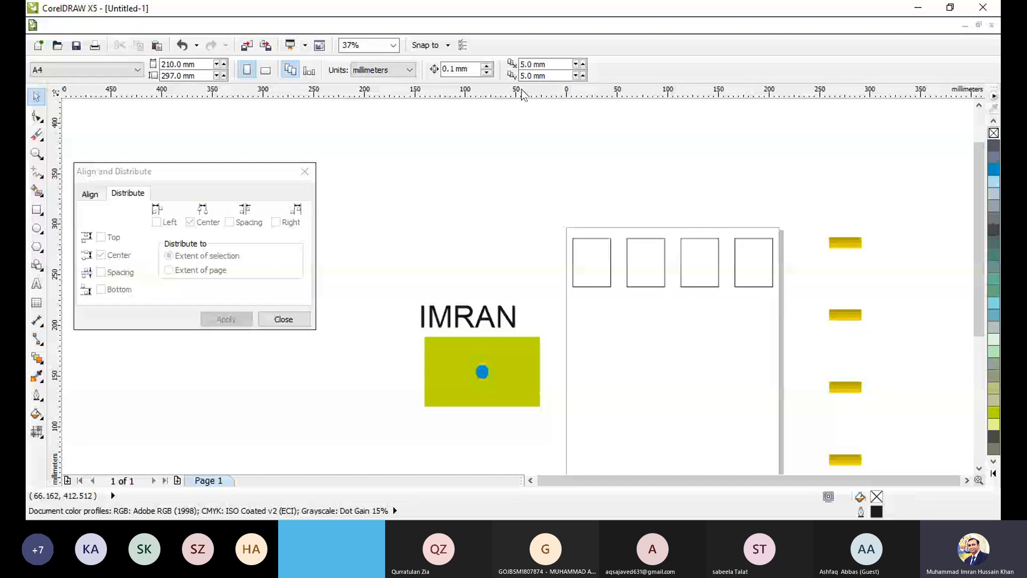
Set the horizontal and vertical duplicate distances to 0 mm
click(532, 64)
text(0)
key(Tab)
text(0)
key(Return)
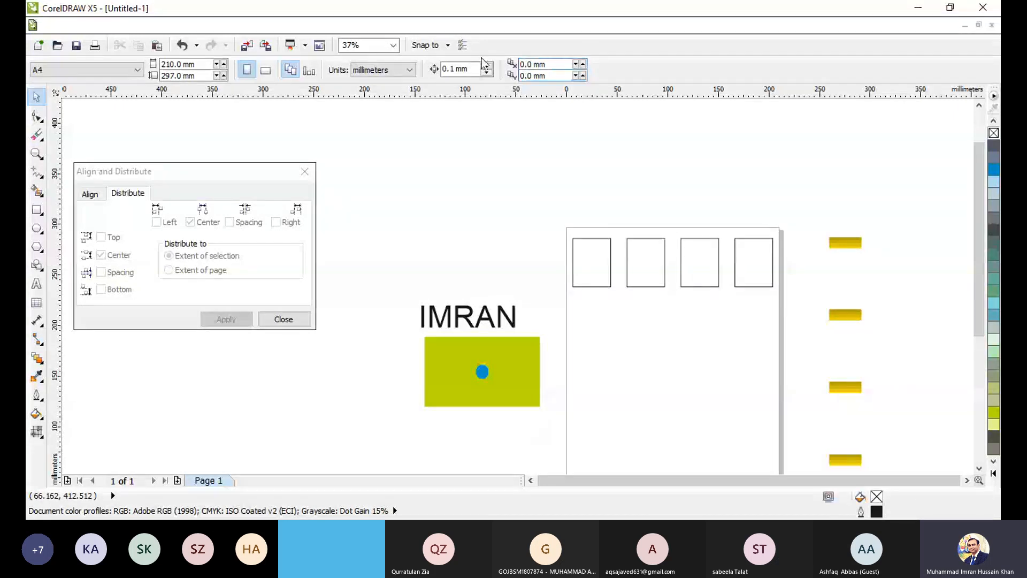
Copy the grouped row about 60 mm downward and repeat the copy until five rows fill the page
click(762, 281)
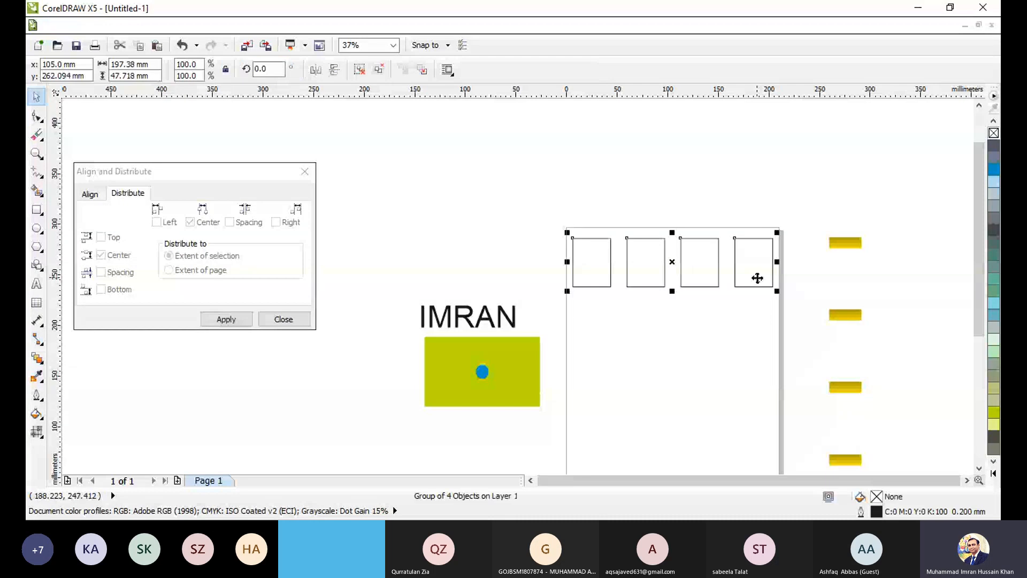
drag(758, 272, 755, 323)
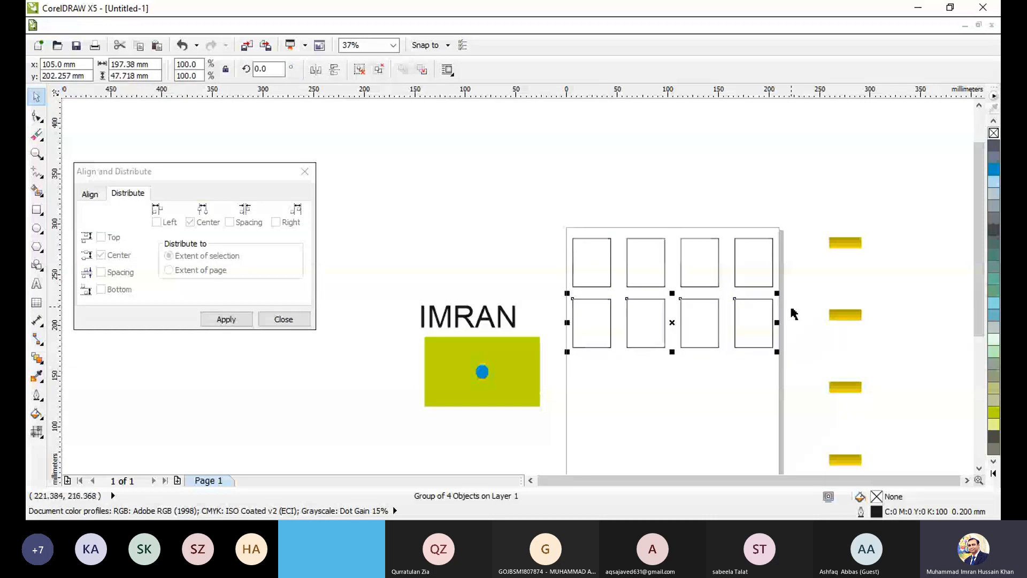
key(ctrl+r)
key(ctrl+r)
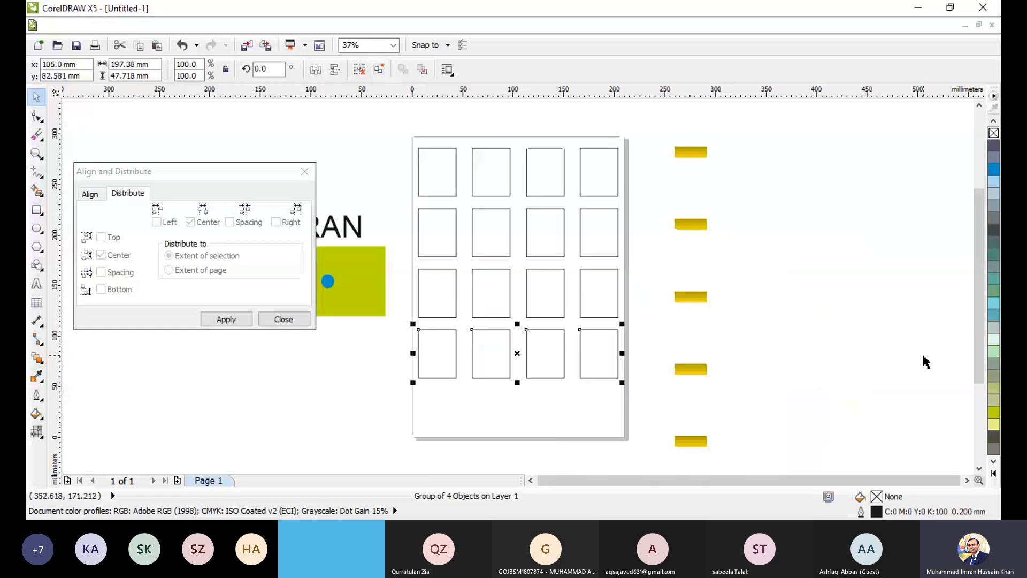
key(ctrl+r)
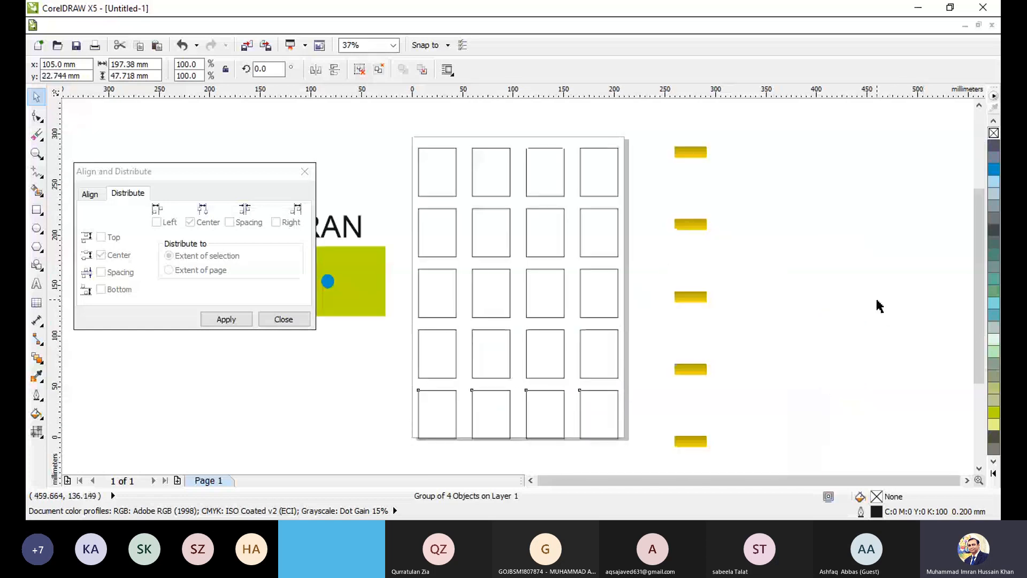
Group all five rows of rectangles and center the group on the page
click(878, 307)
drag(388, 119, 642, 452)
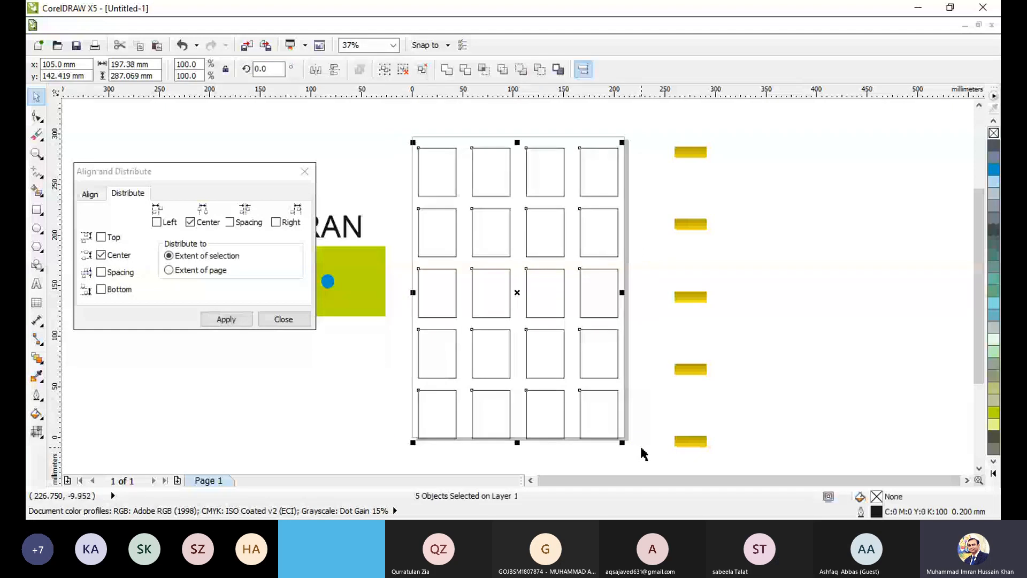
key(ctrl+g)
key(p)
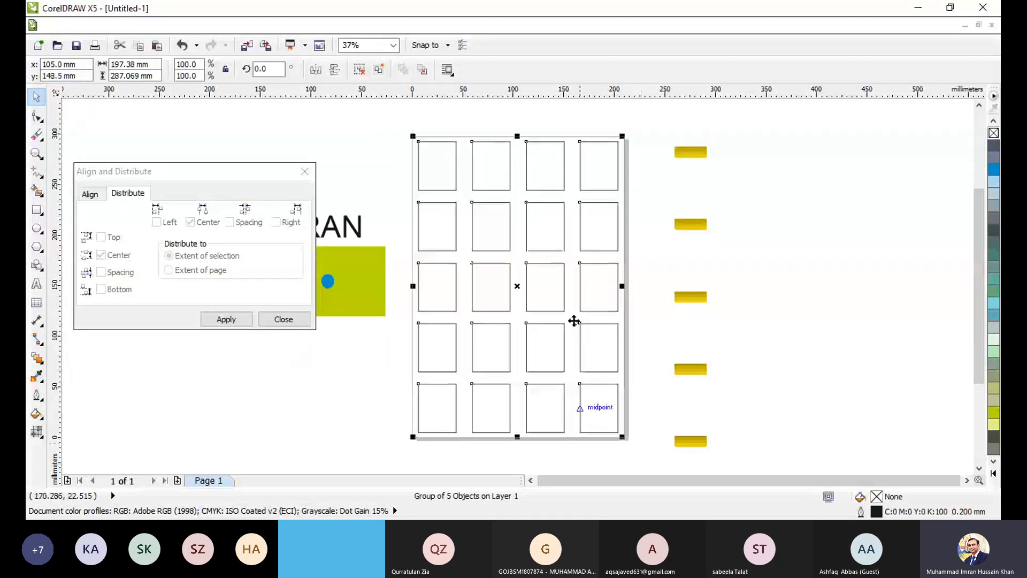
Ungroup the grid into separate rows and break the uppermost row into individual rectangles
key(ctrl+u)
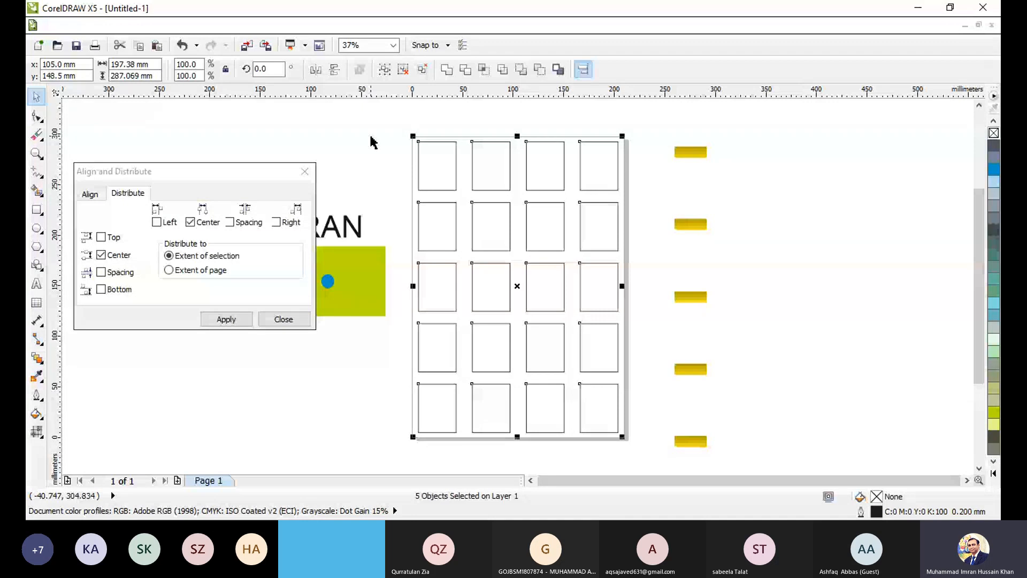
click(436, 141)
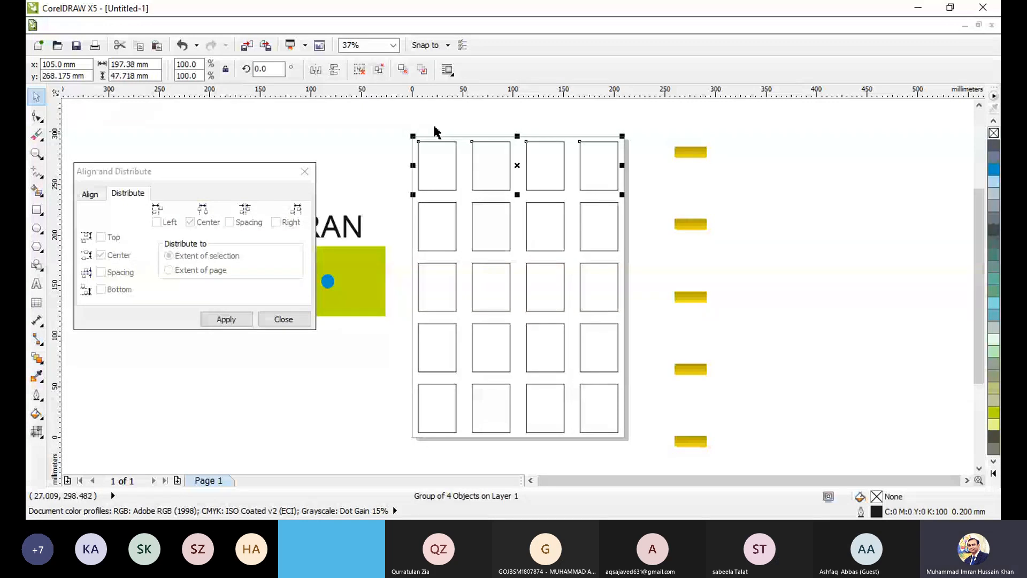
click(467, 184)
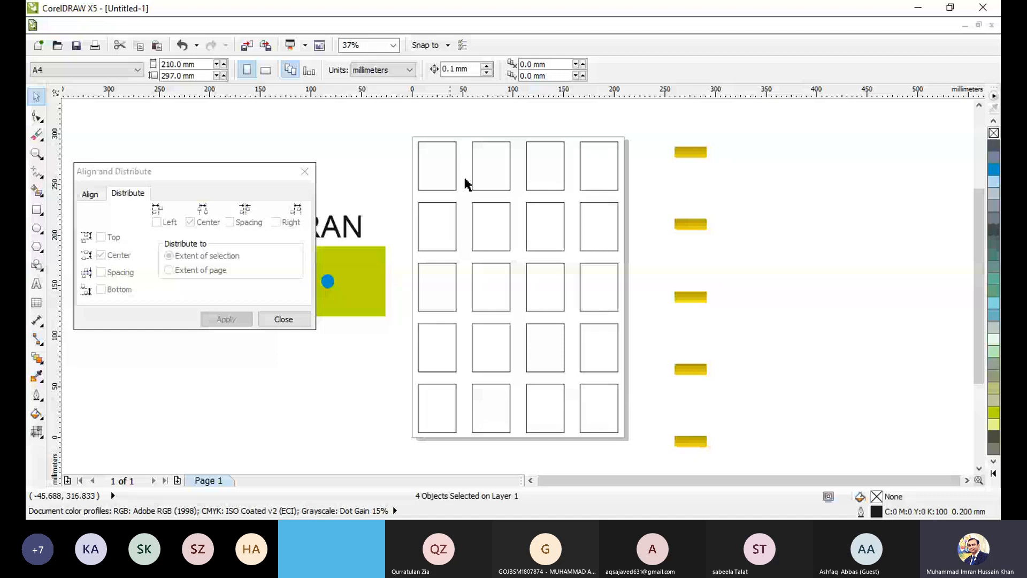
drag(366, 117, 650, 455)
scroll(558, 251, up, 1)
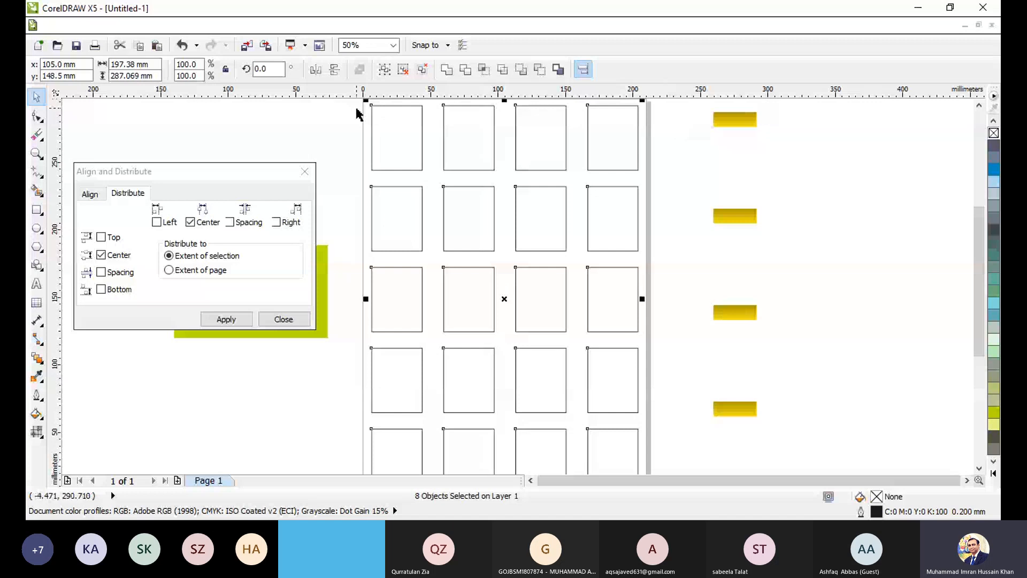
click(522, 176)
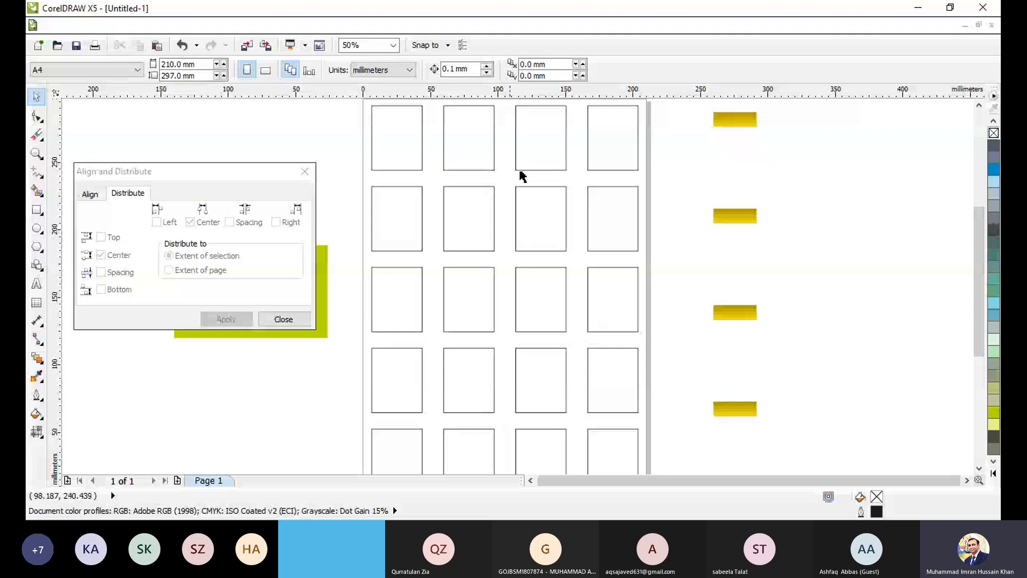
Close the Align and Distribute dialog
scroll(521, 176, down, 1)
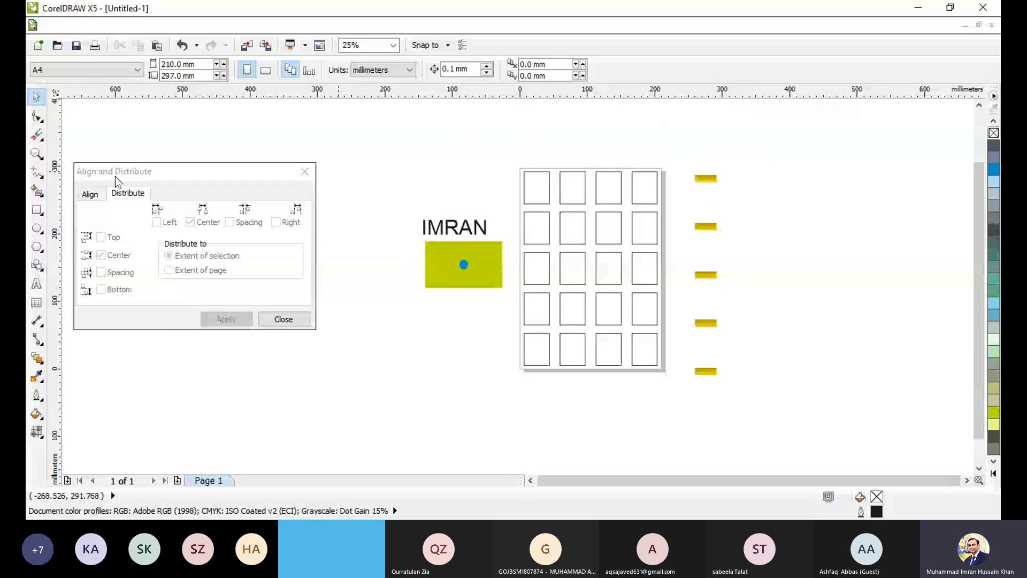
drag(114, 174, 136, 173)
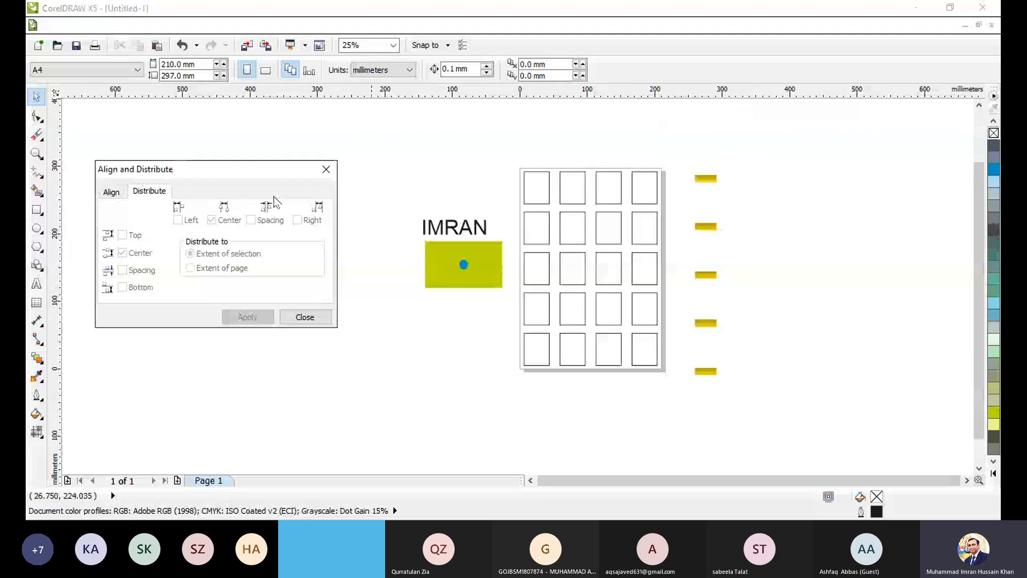
click(292, 322)
Add the artistic text "ENTER" in 24 pt Arial and center it on the uppermost gold bar
scroll(740, 234, up, 2)
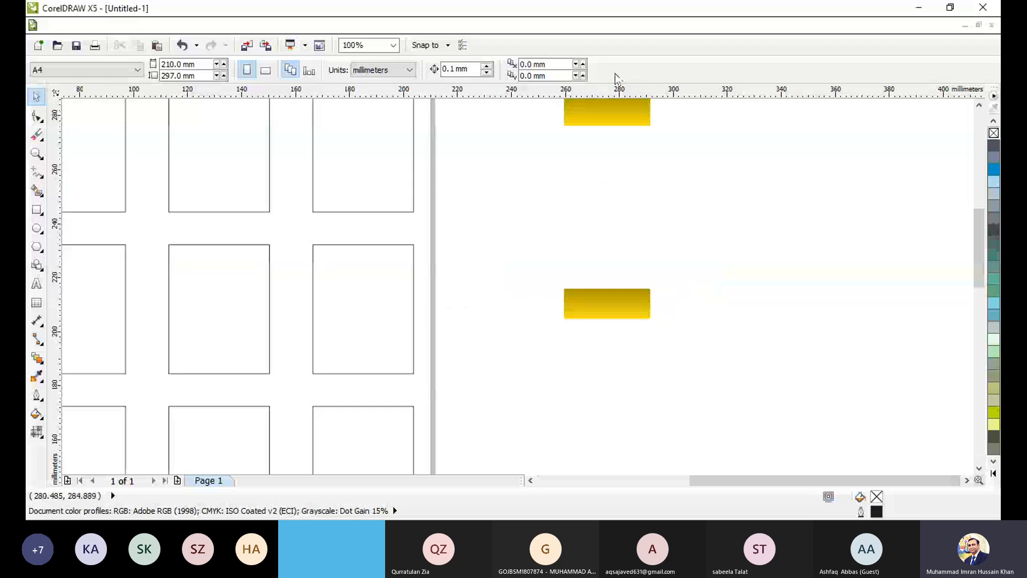
scroll(905, 119, down, 1)
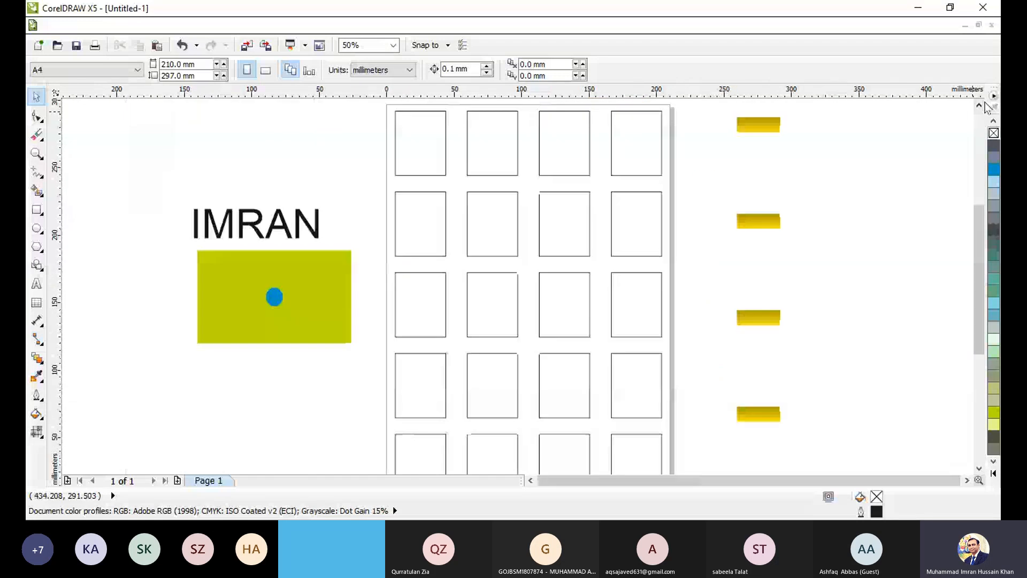
scroll(758, 129, up, 3)
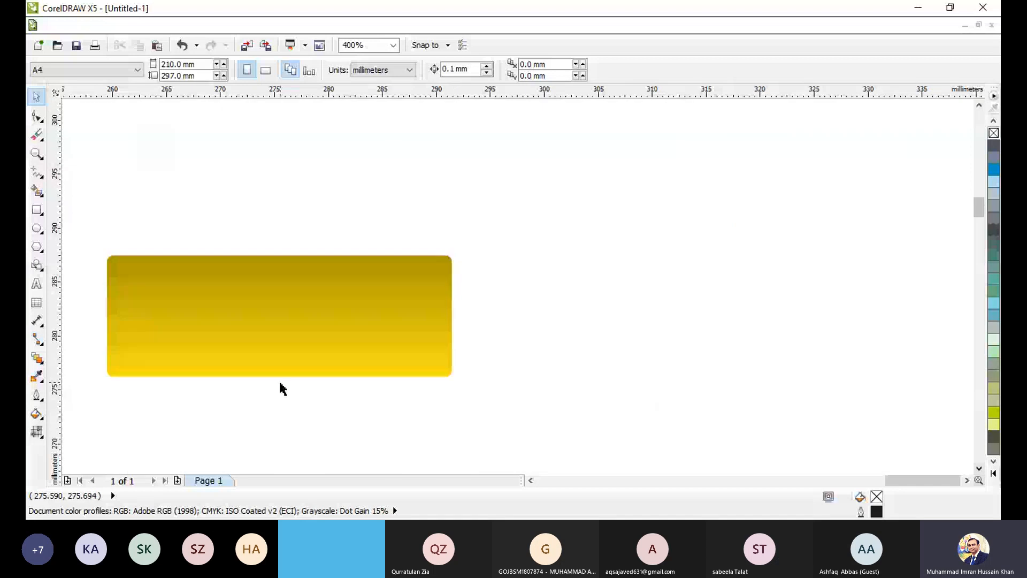
click(291, 369)
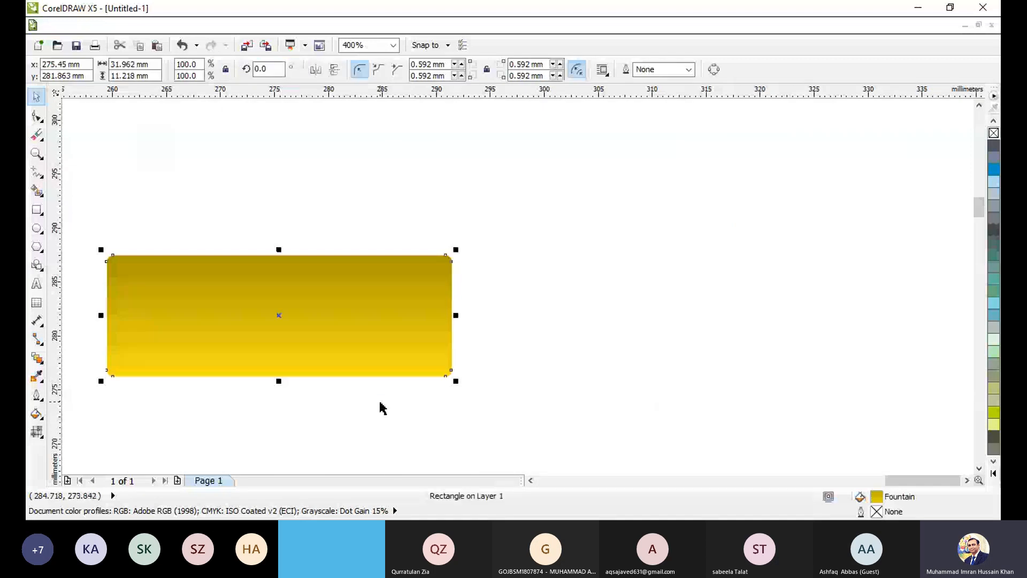
click(383, 407)
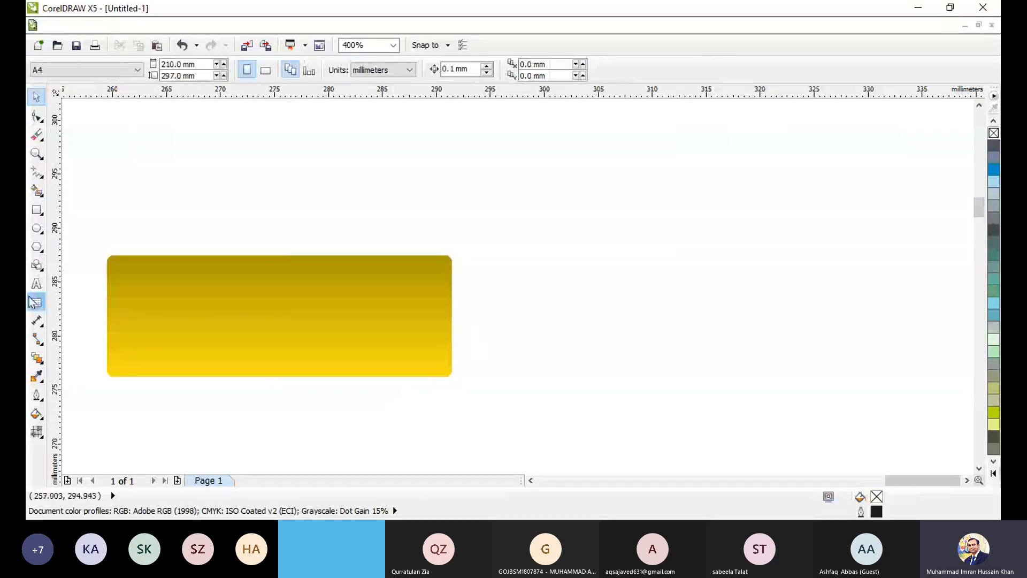
click(36, 283)
click(191, 204)
text(E)
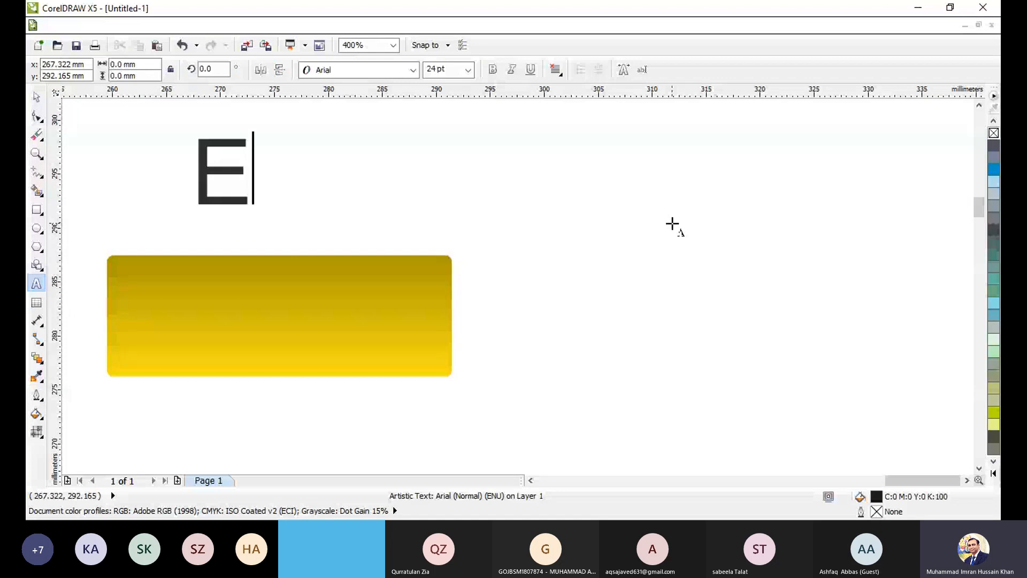
text(NTER)
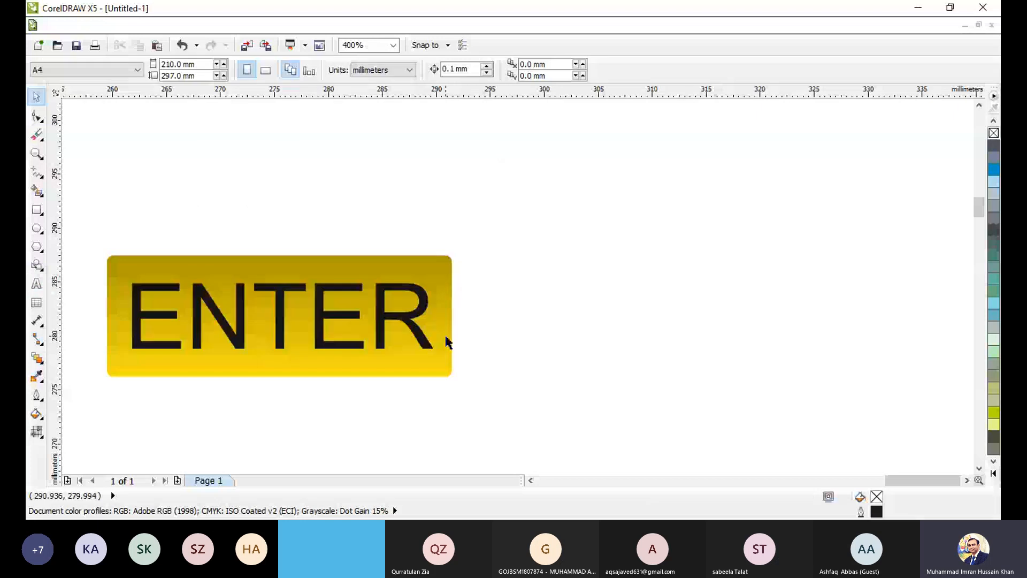
click(425, 342)
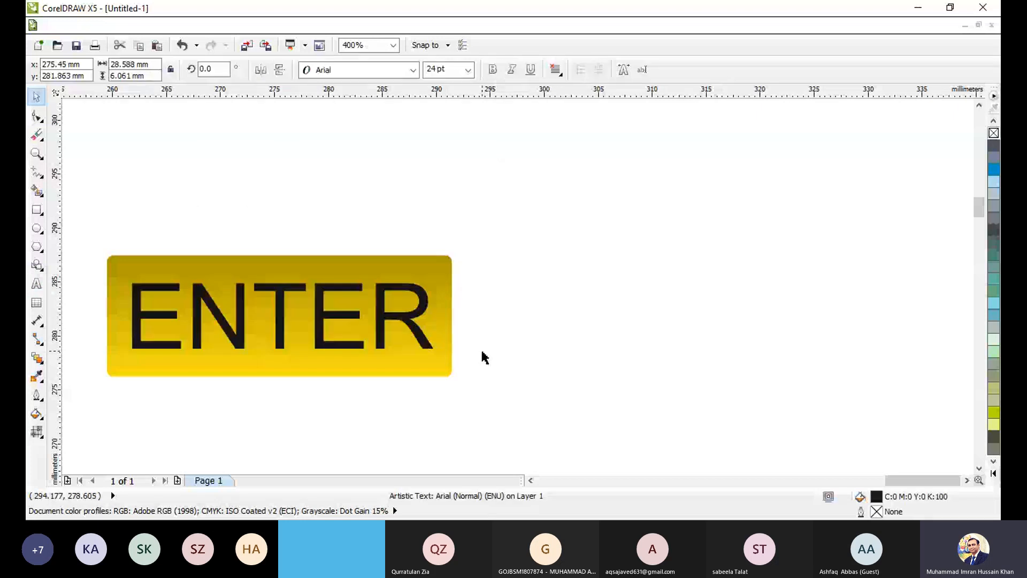
click(482, 351)
key(F4)
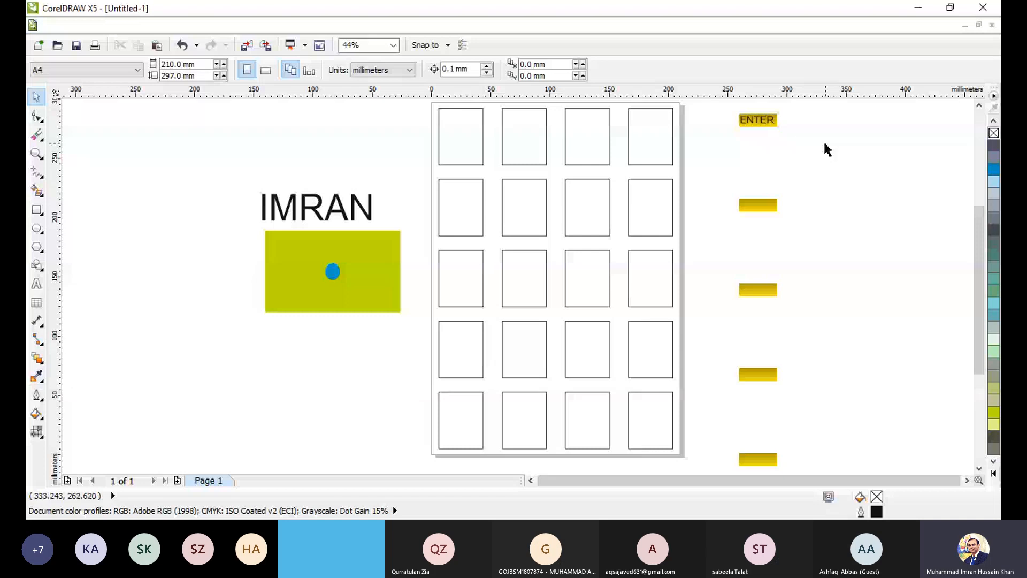
Move the second and third gold bars up, and center a copy of the ENTER text on the second bar
drag(775, 205, 777, 151)
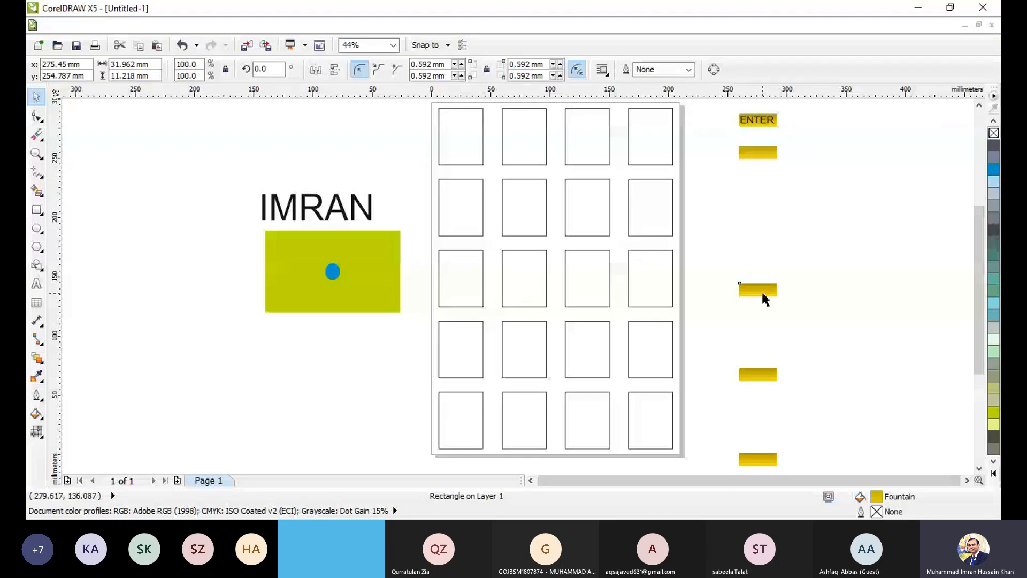
drag(762, 291, 768, 279)
click(764, 153)
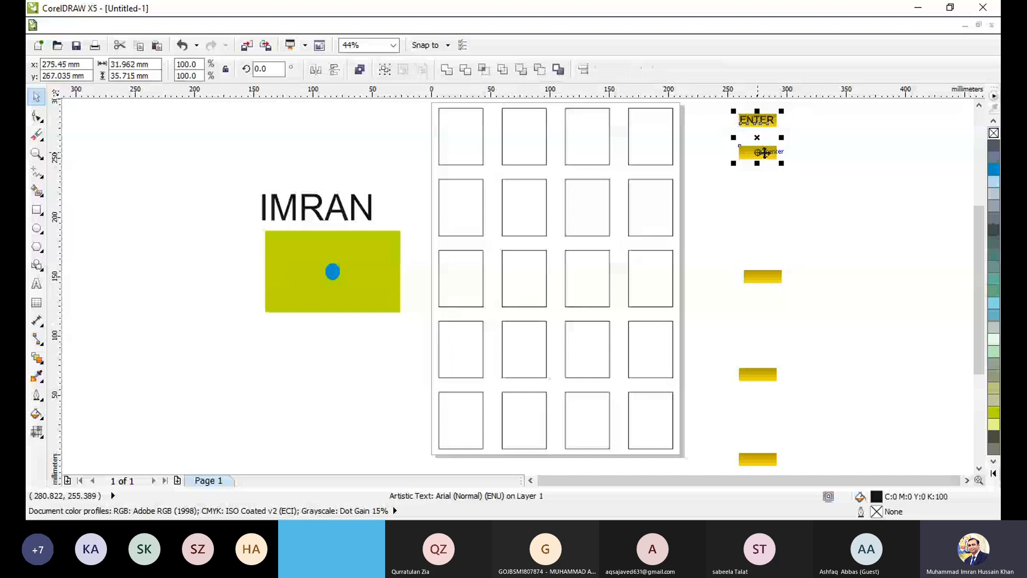
drag(764, 153, 764, 153)
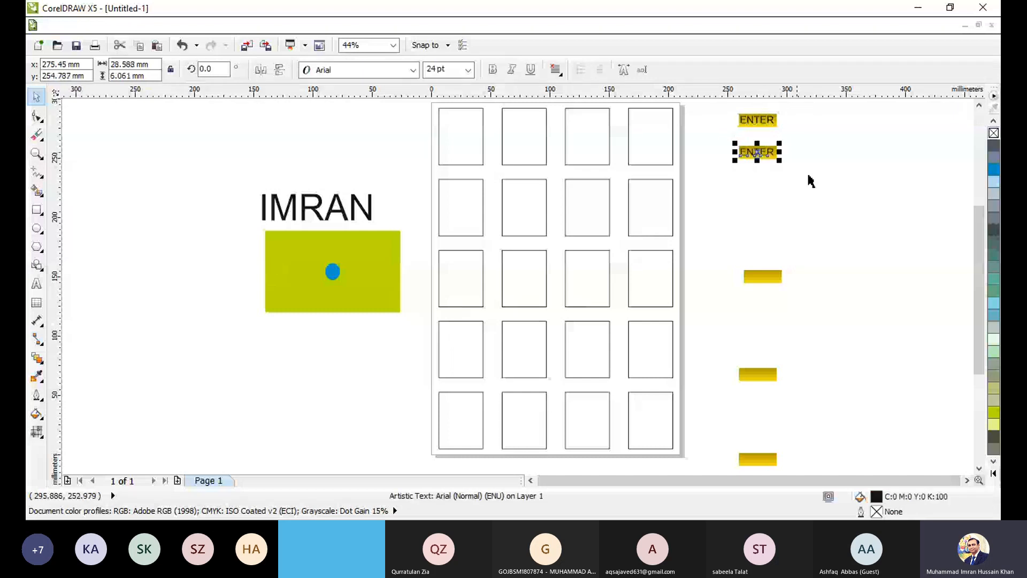
Replace the copied label on the second gold bar with the text "CONTACT"
key(shift+F2)
key(Escape)
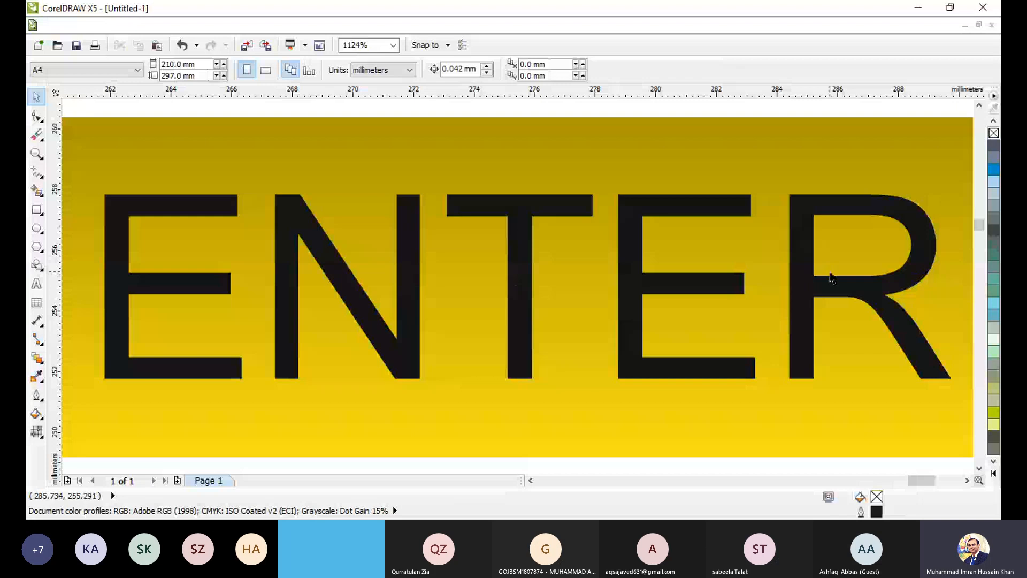
scroll(829, 274, down, 1)
double_click(820, 317)
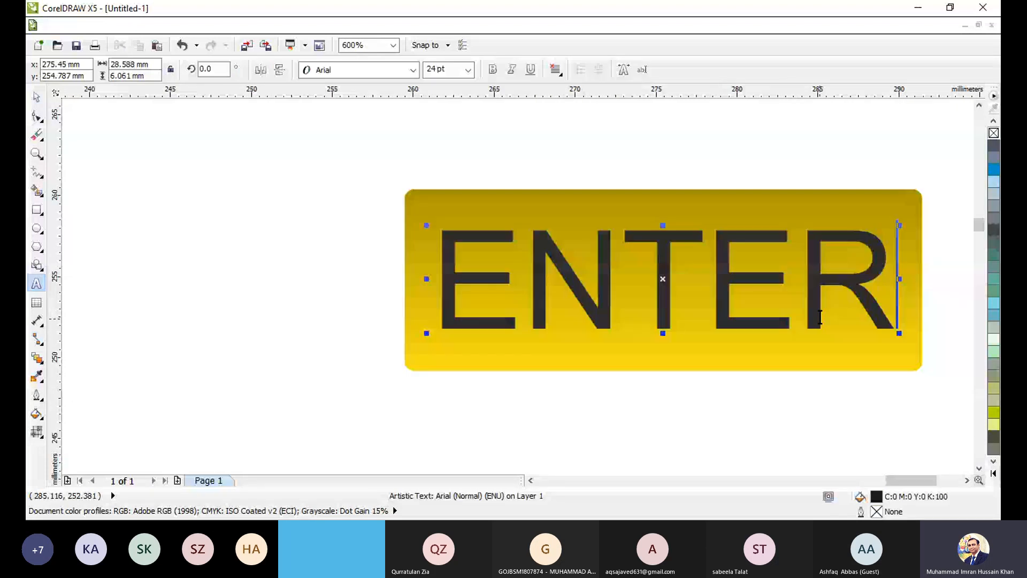
key(ctrl+a)
text(CONTA T)
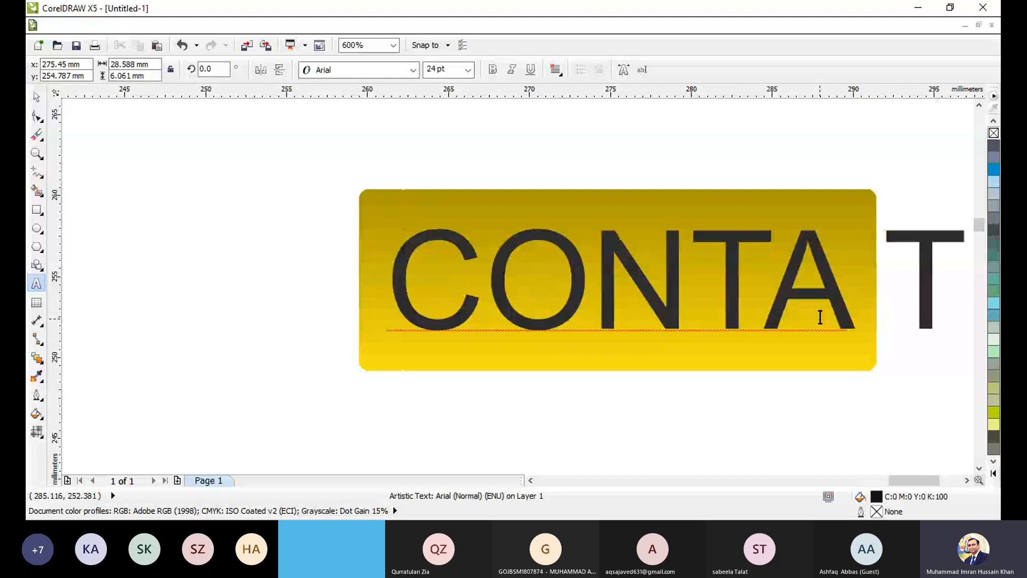
key(BackSpace)
text(CT)
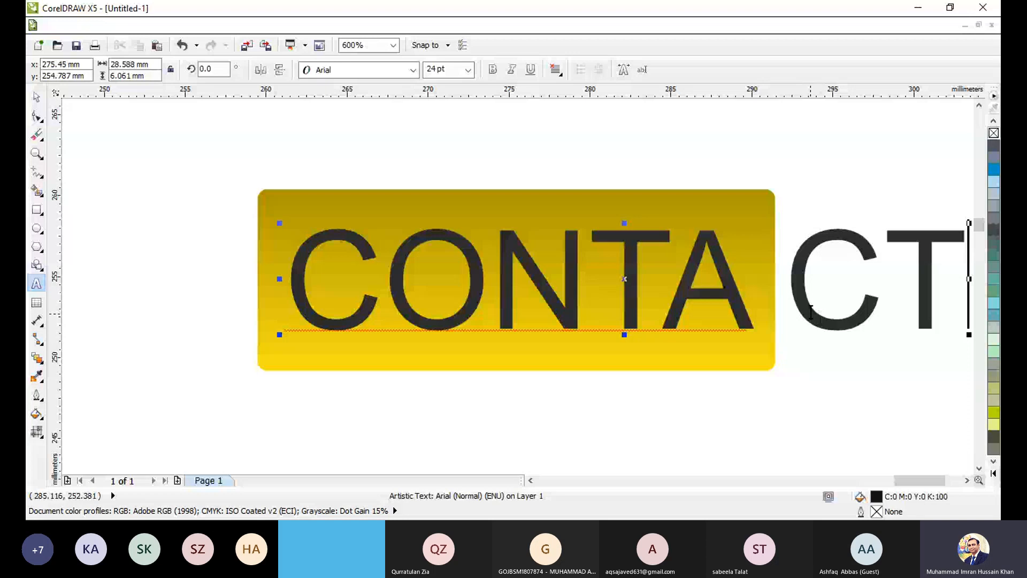
click(811, 313)
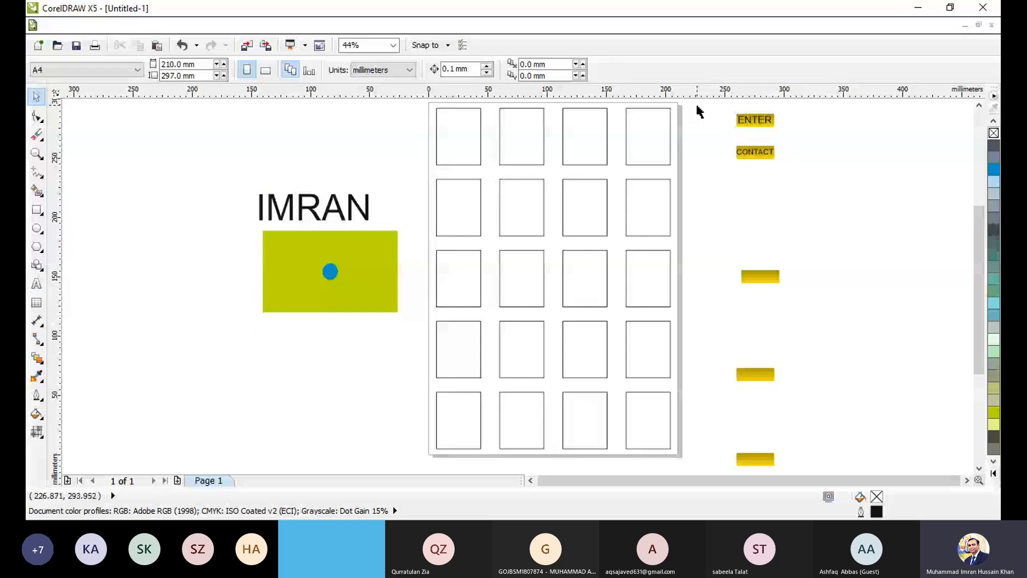
Select the ENTER and CONTACT buttons together with their labels
drag(698, 105, 817, 182)
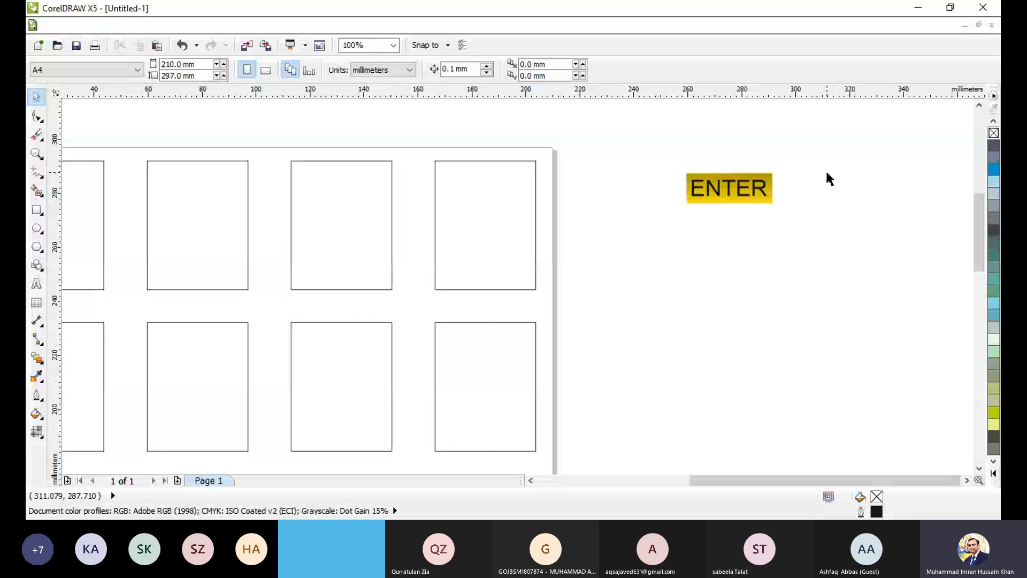
scroll(829, 179, up, 2)
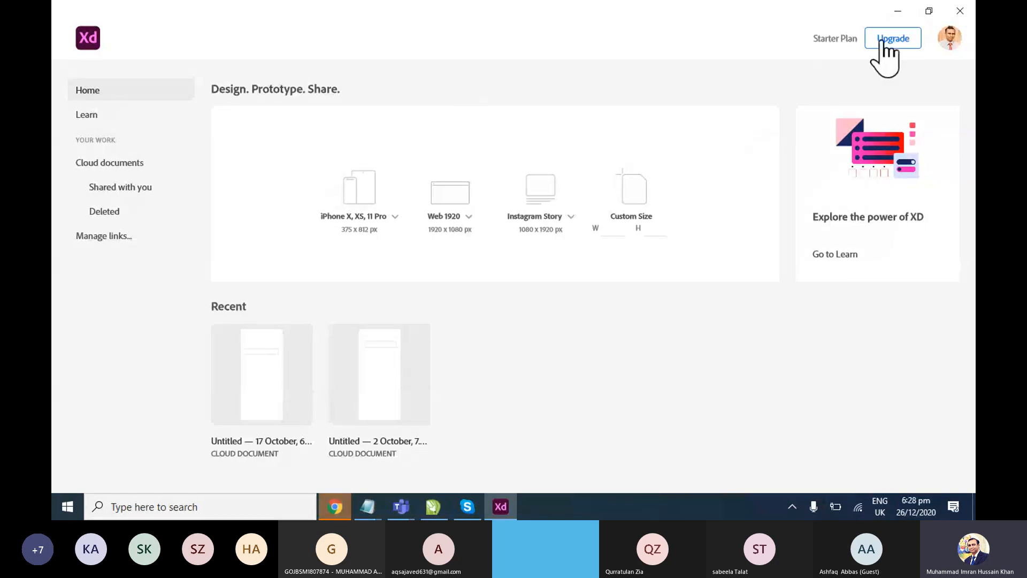
Minimize Adobe XD, dismiss Chrome's password check prompt and look through the Ali Center point-of-sale dashboard
click(898, 12)
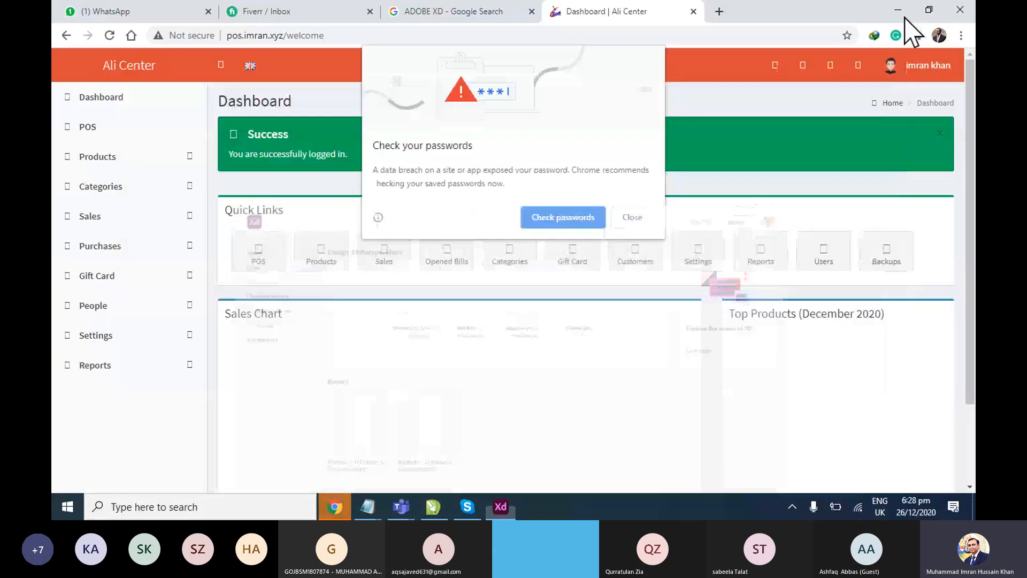
click(632, 217)
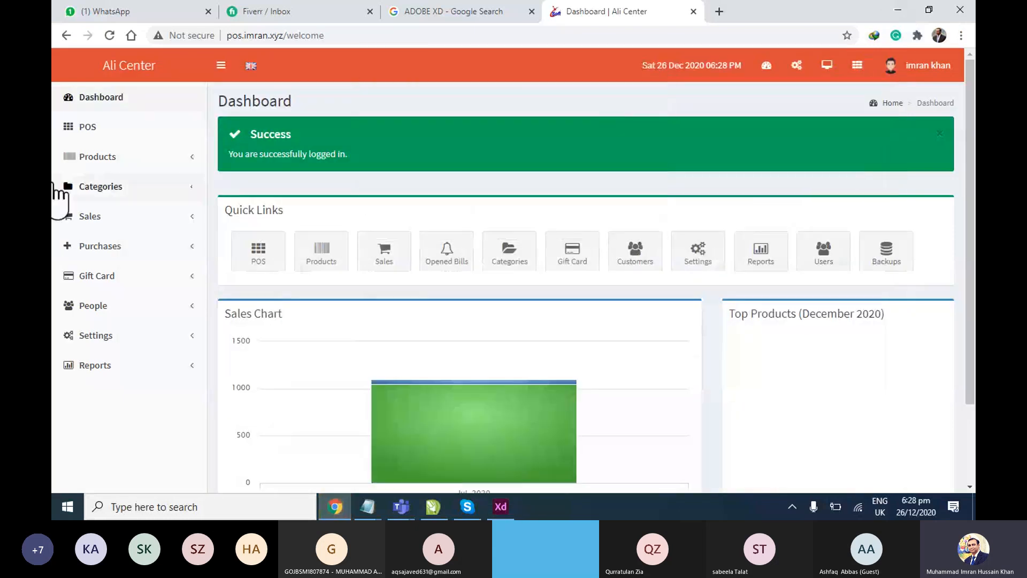
click(163, 147)
scroll(940, 175, down, 3)
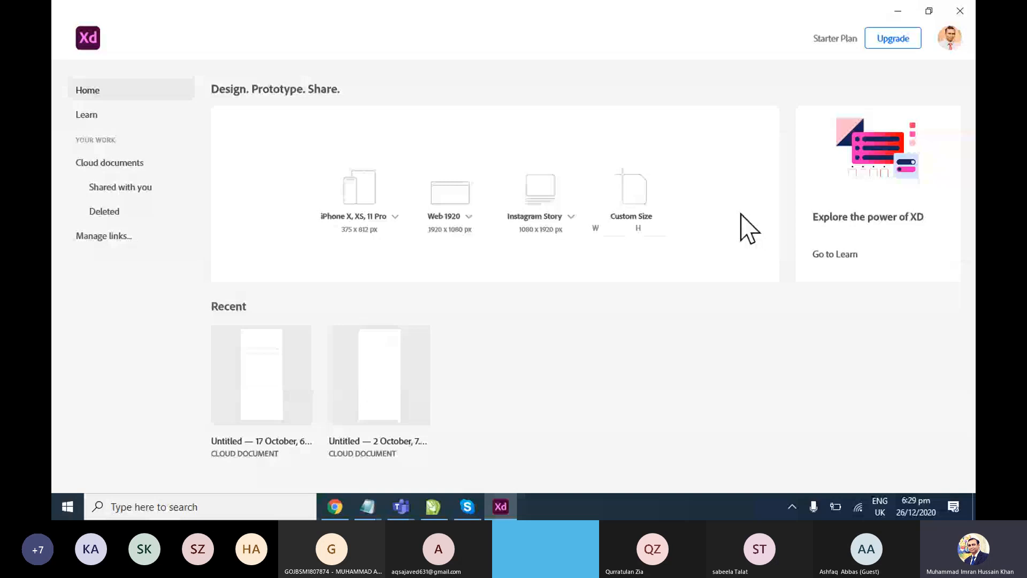
Open the recent Adobe XD document "Untitled — 17 October" and maximize its window
click(272, 359)
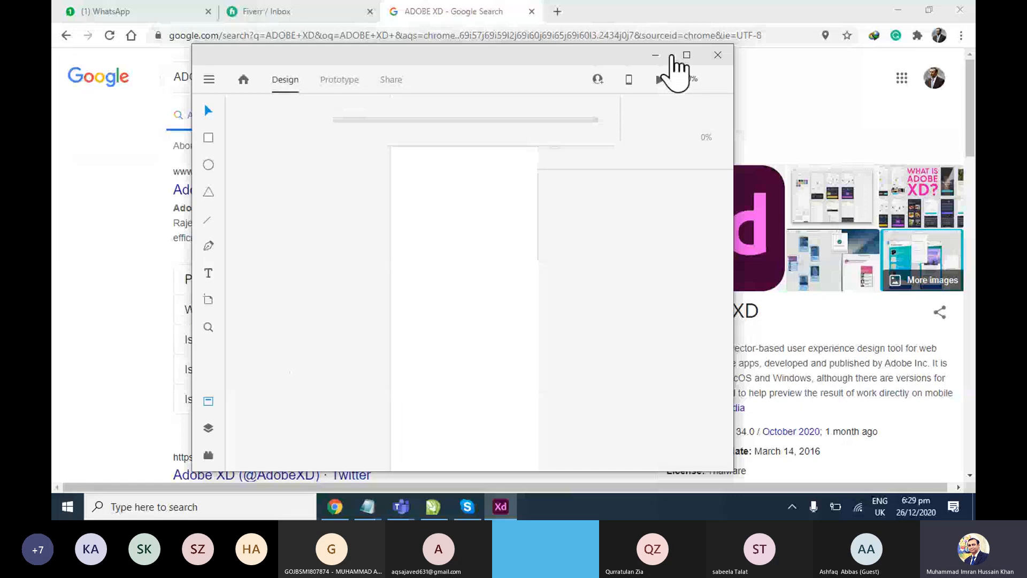
click(686, 55)
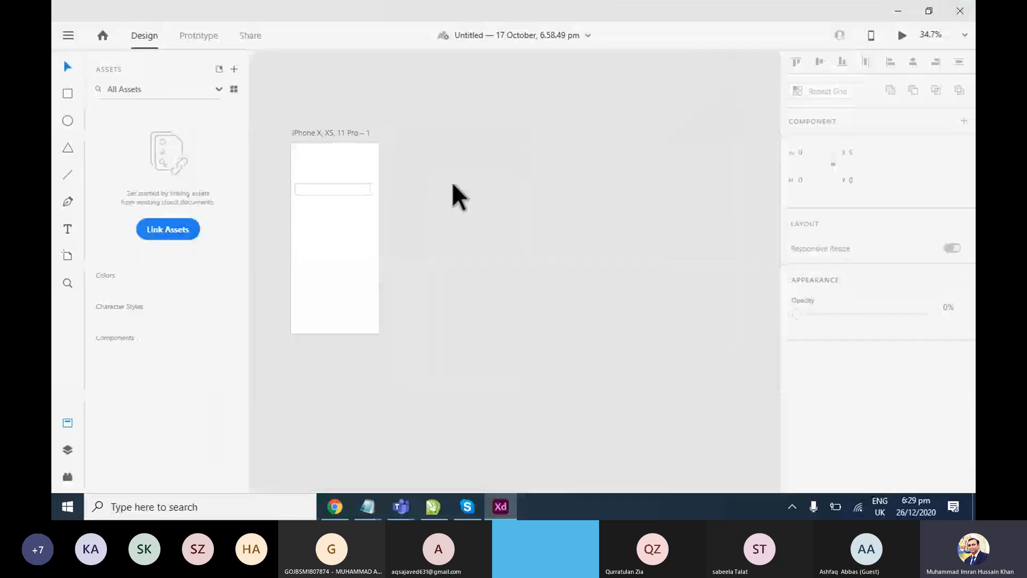
scroll(275, 198, up, 4)
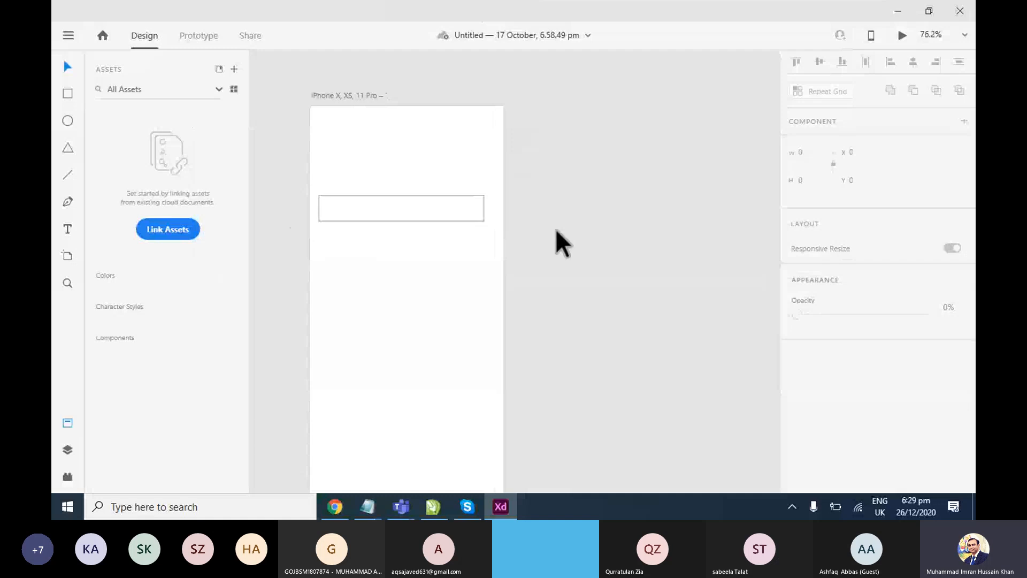
Move the wide rectangle down the iPhone artboard to about X 27, Y 332 and select it
drag(618, 257, 613, 265)
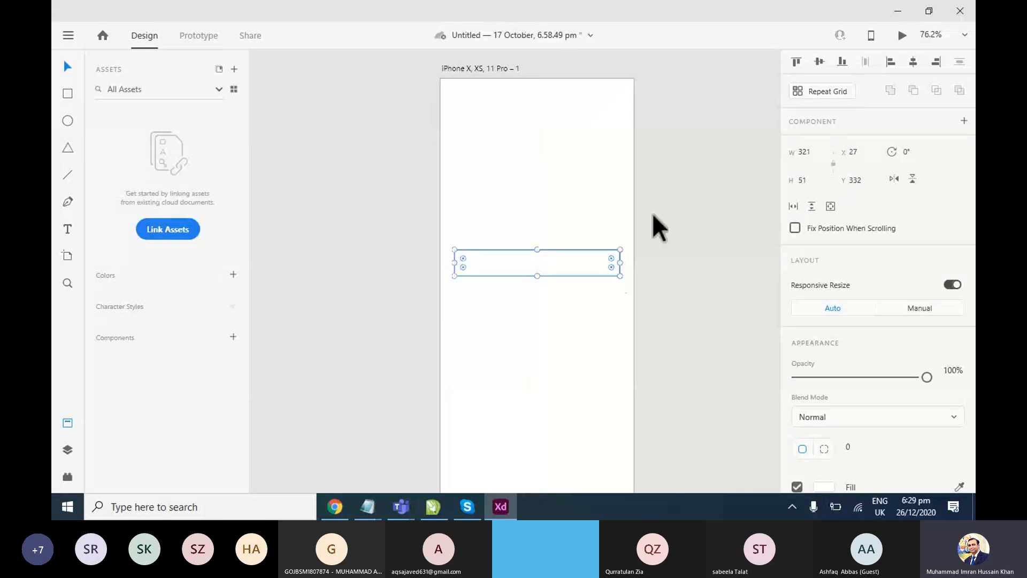
click(653, 216)
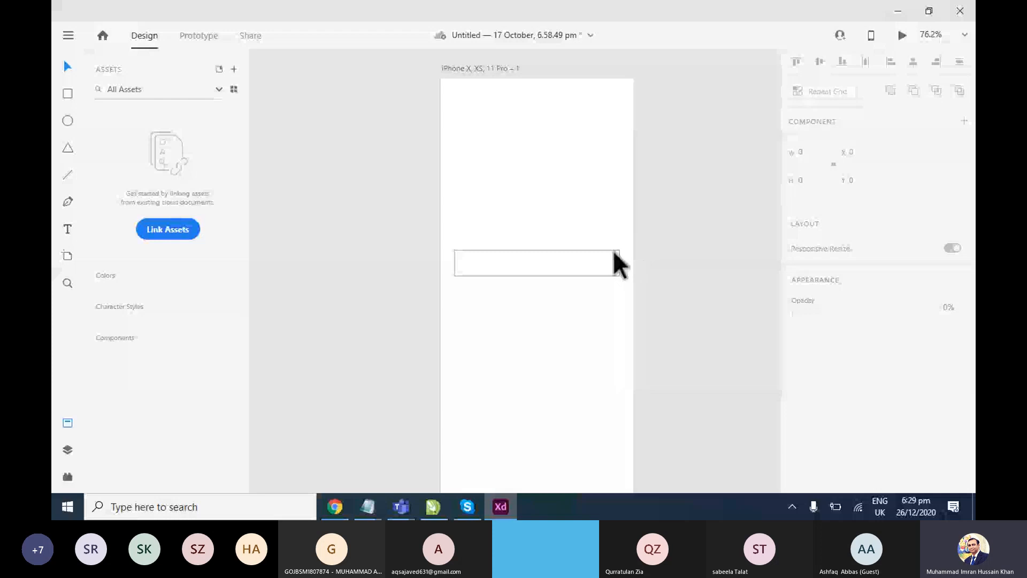
click(593, 270)
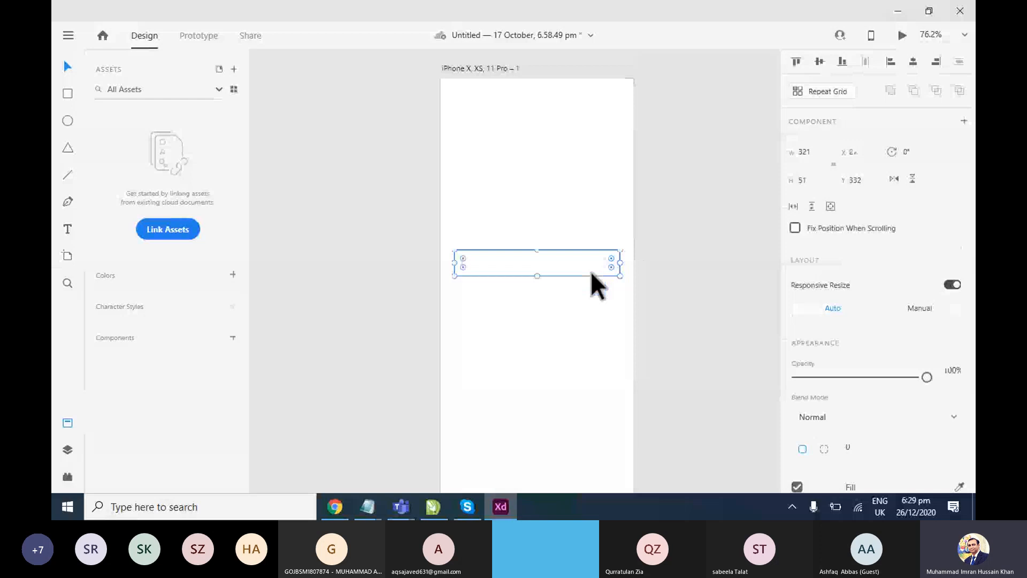
Check the Recent, Cloud documents and Shared with You lists in the Open dialog, and close it
key(ctrl+o)
click(294, 143)
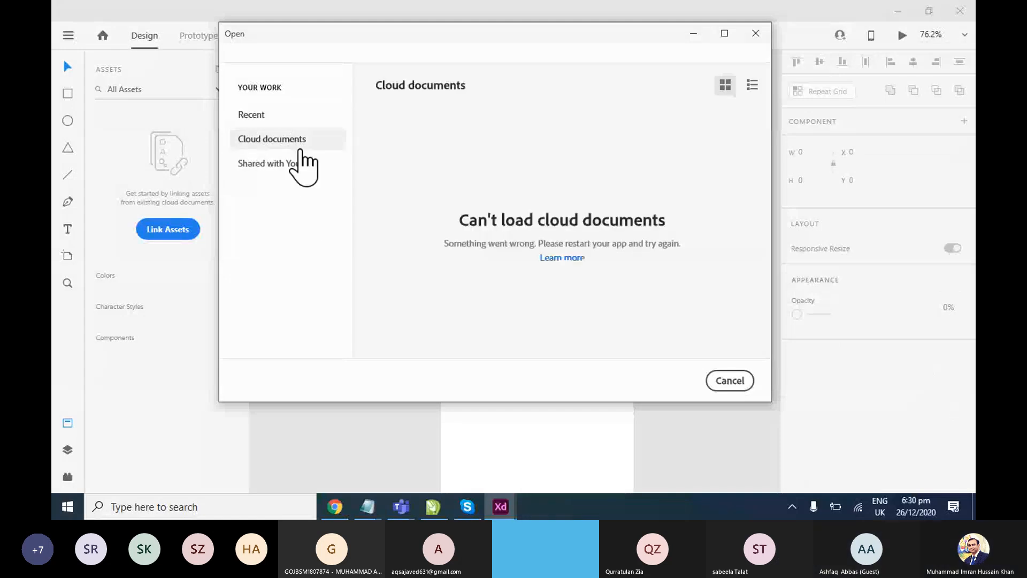
click(296, 165)
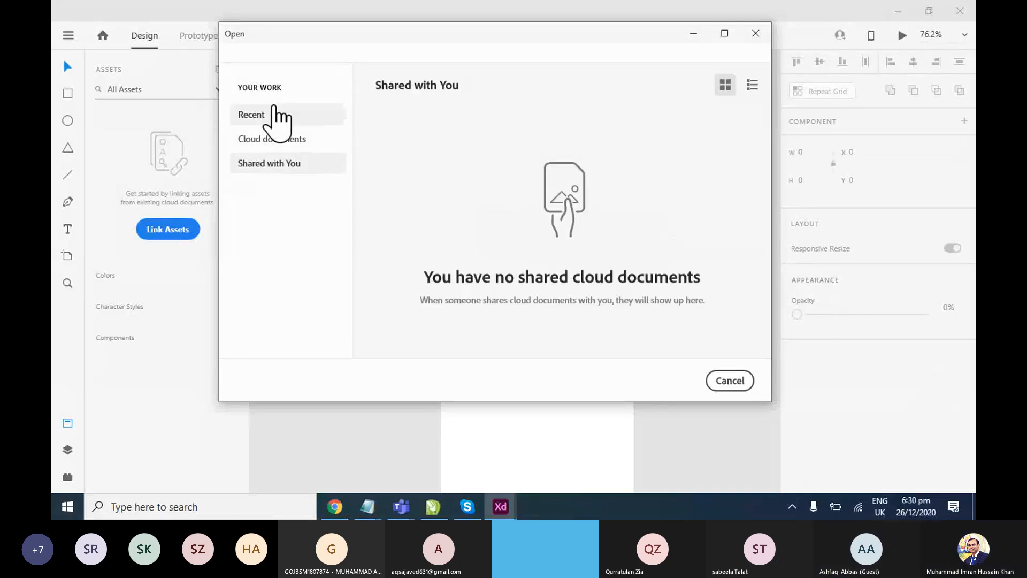
click(274, 115)
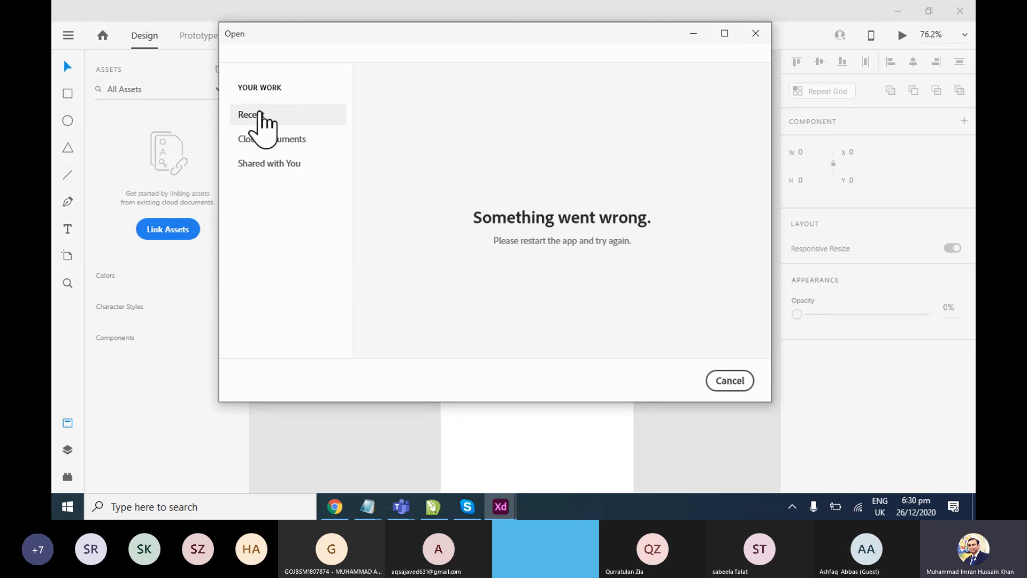
click(283, 140)
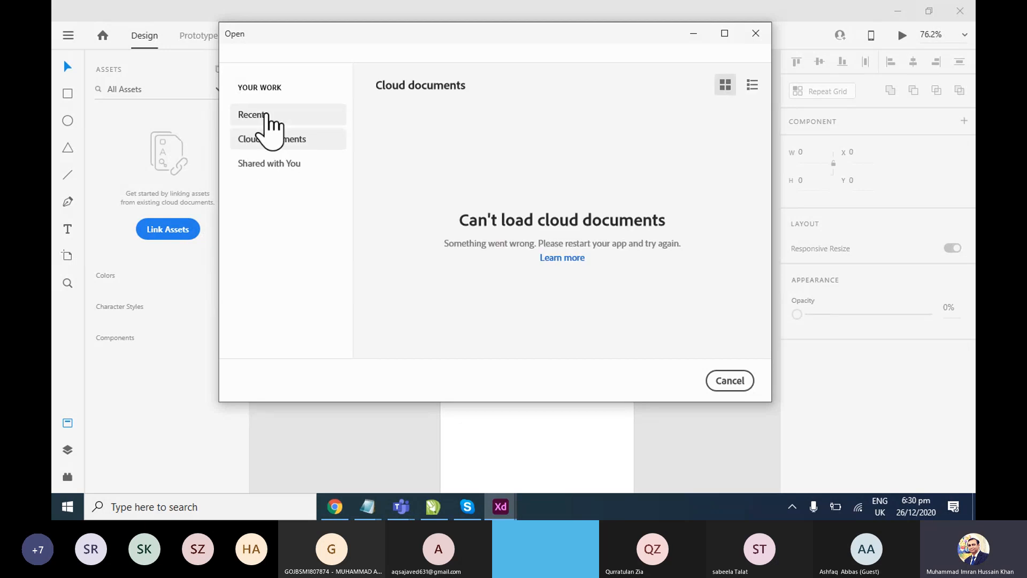
click(266, 115)
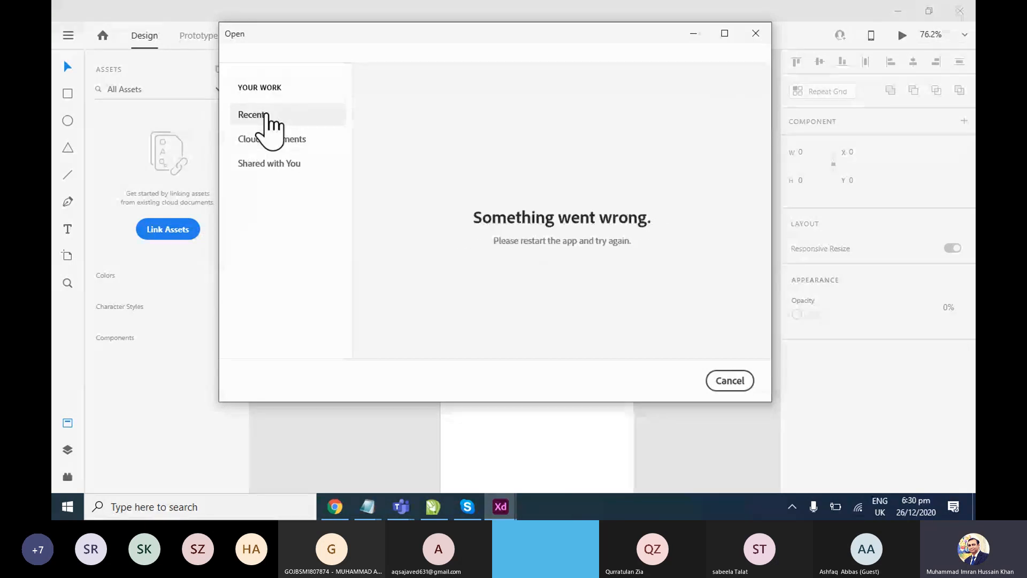
click(755, 33)
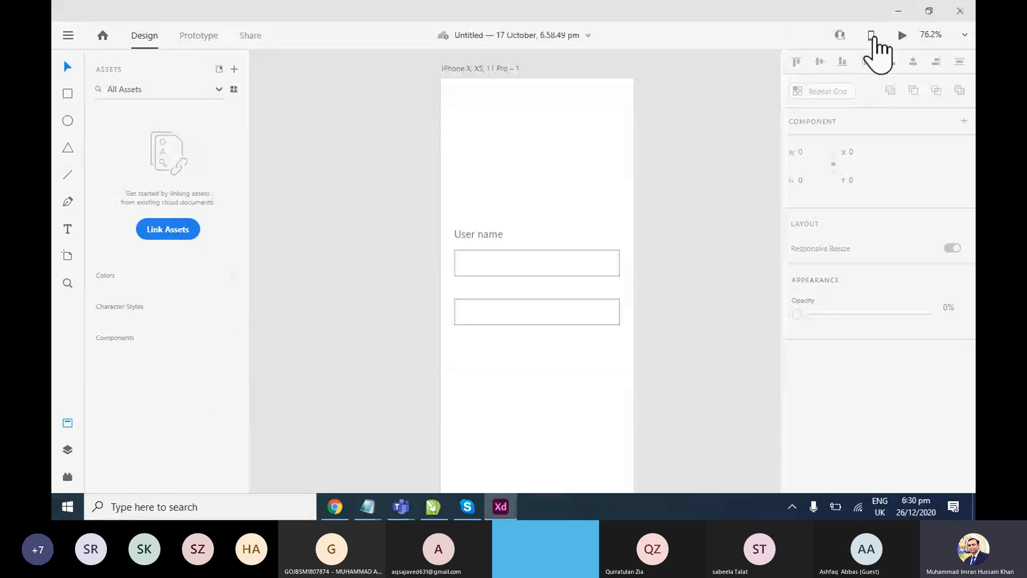
Close Adobe XD and switch to the Teams meeting to admit the guest waiting in the lobby
click(957, 18)
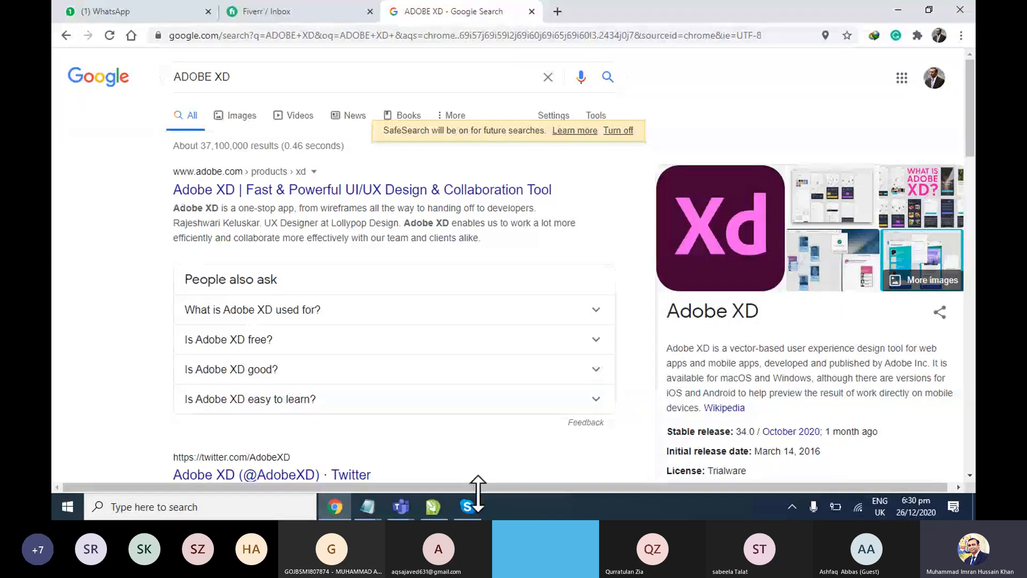
click(401, 507)
click(383, 471)
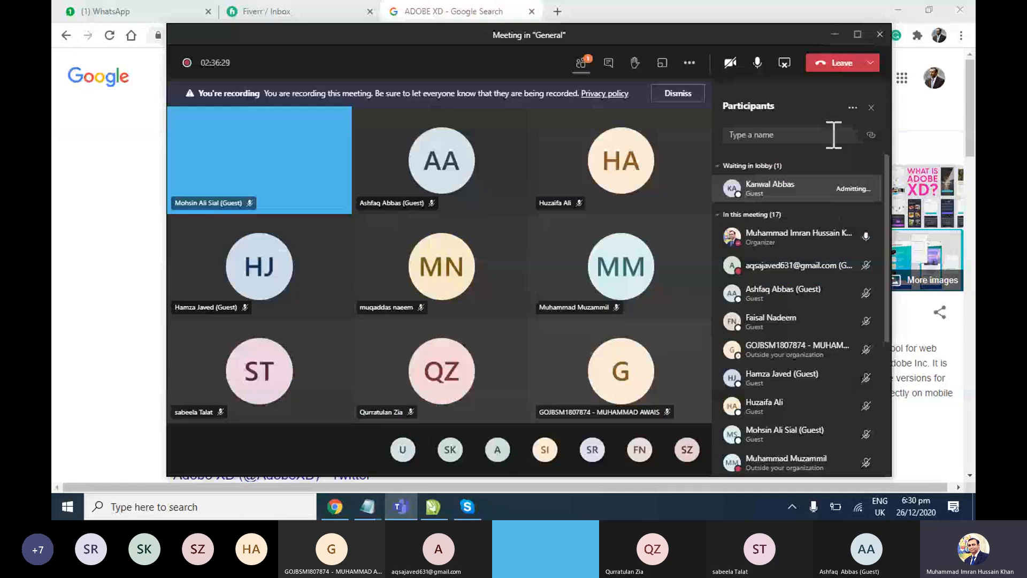
click(834, 34)
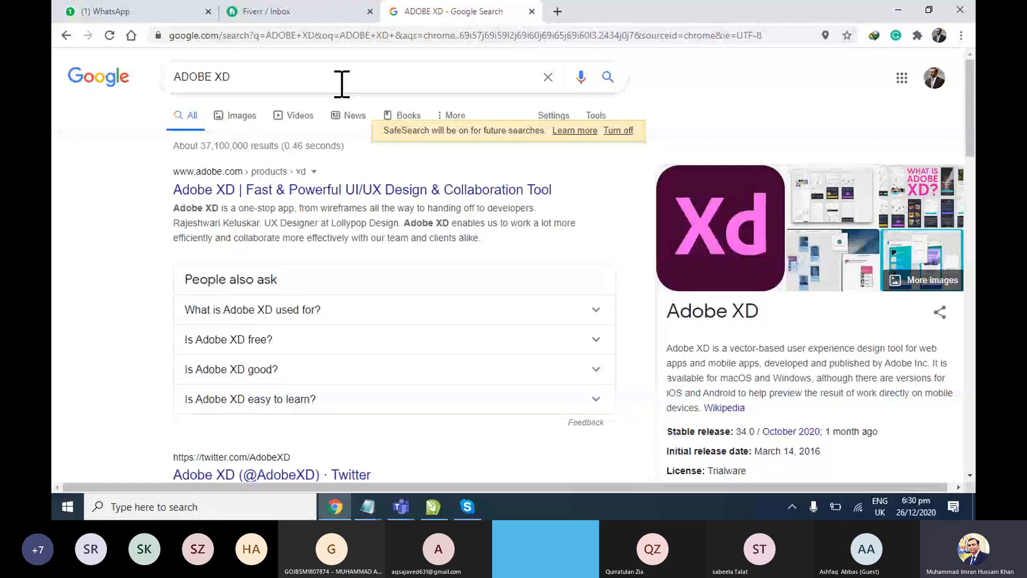
Search Google for "figma" and look through the figma.com homepage
drag(247, 86, 102, 76)
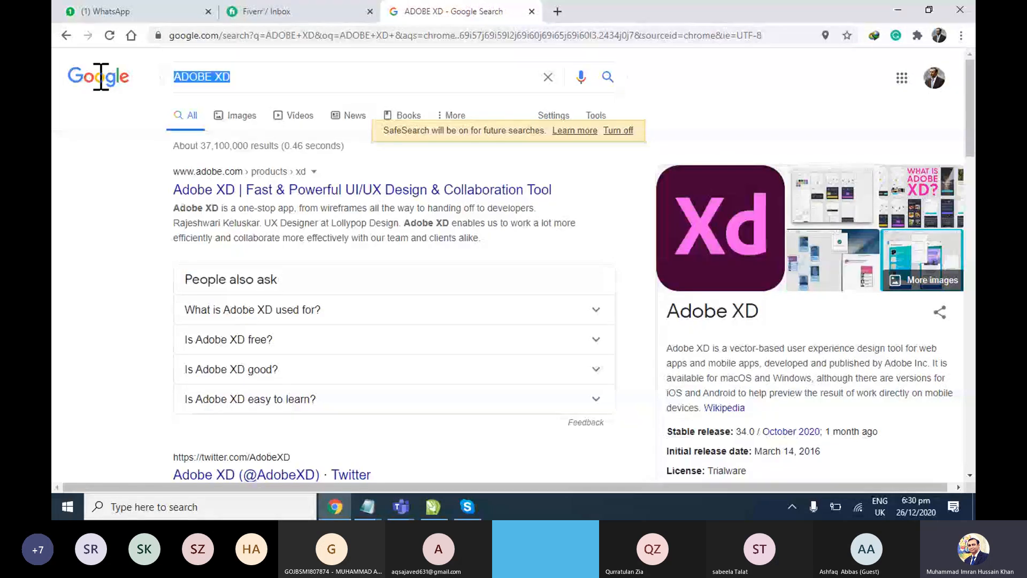
text(fi)
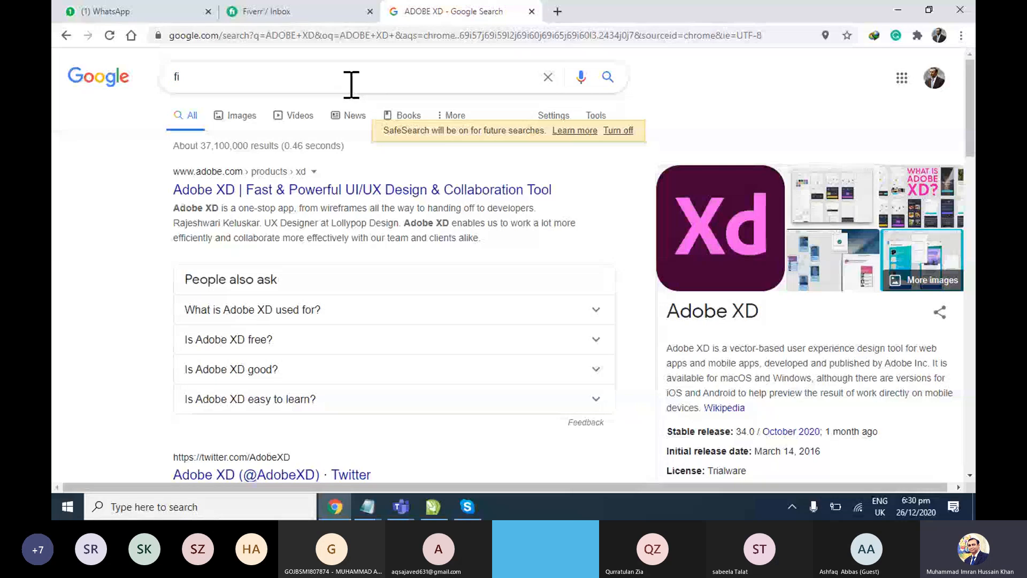
text(gma)
key(Return)
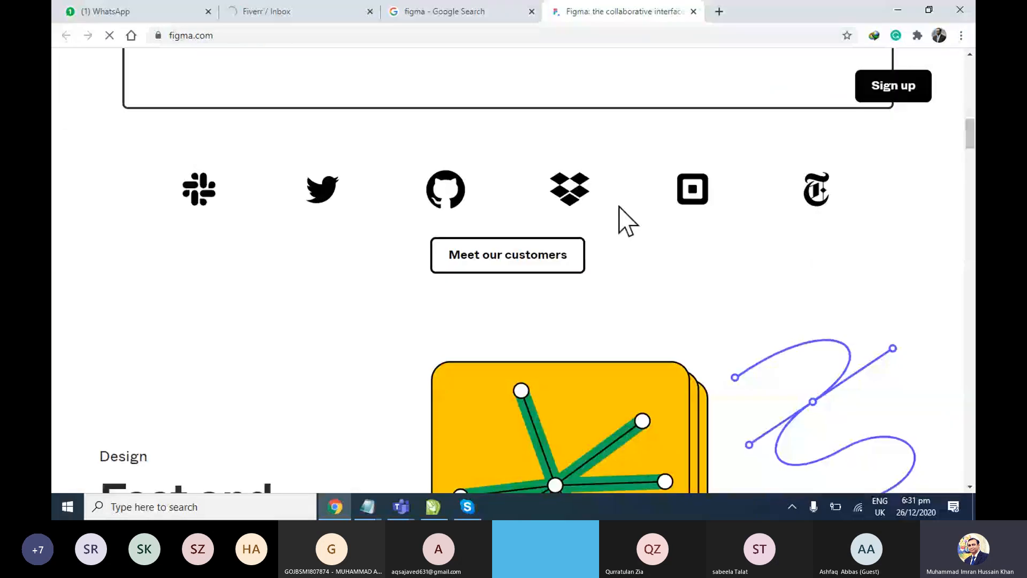
scroll(766, 248, down, 3)
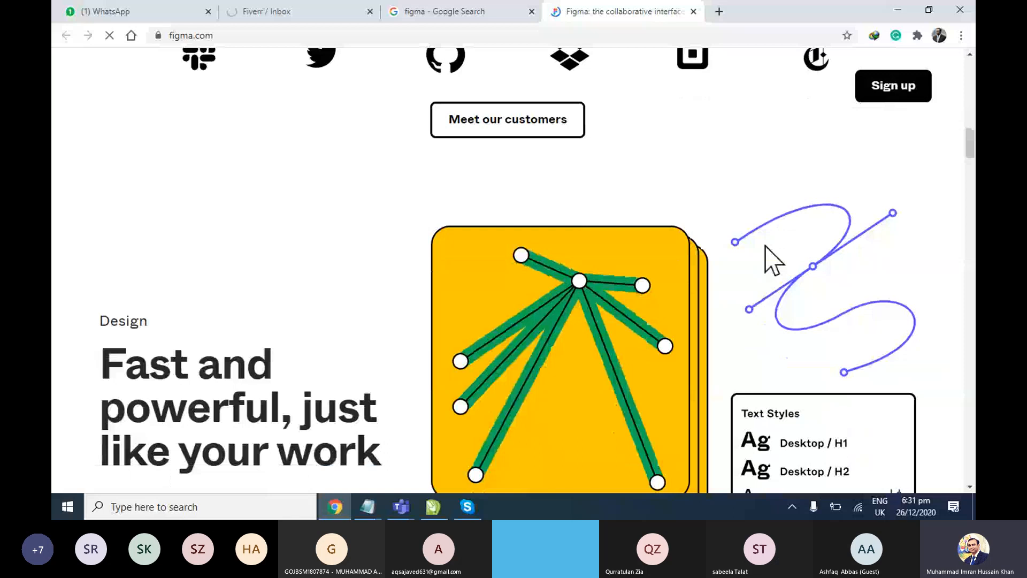
scroll(771, 214, down, 6)
Open images.google.com in a new browser tab
click(719, 11)
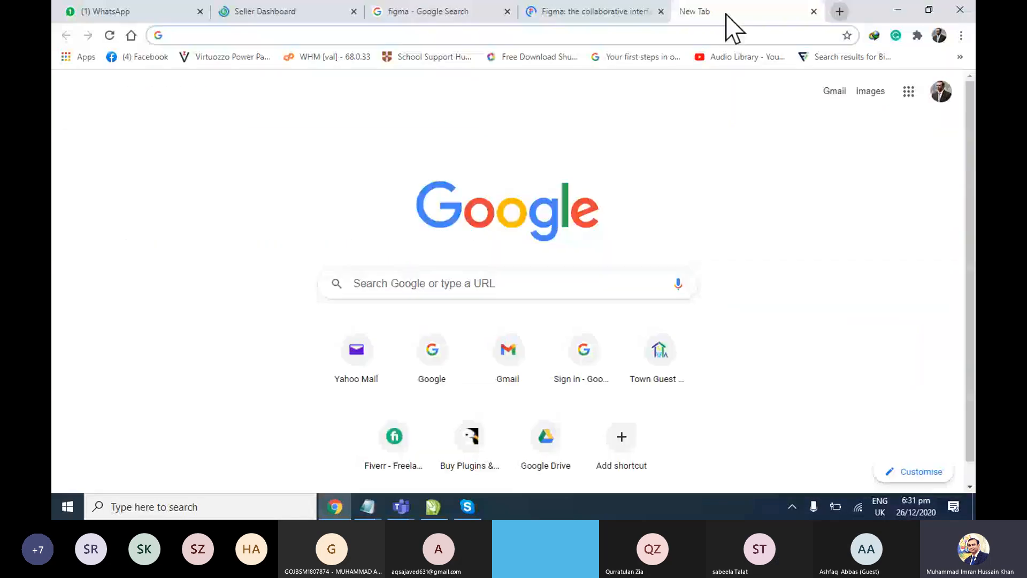
text(k)
key(BackSpace)
text(i)
key(BackSpace)
key(BackSpace)
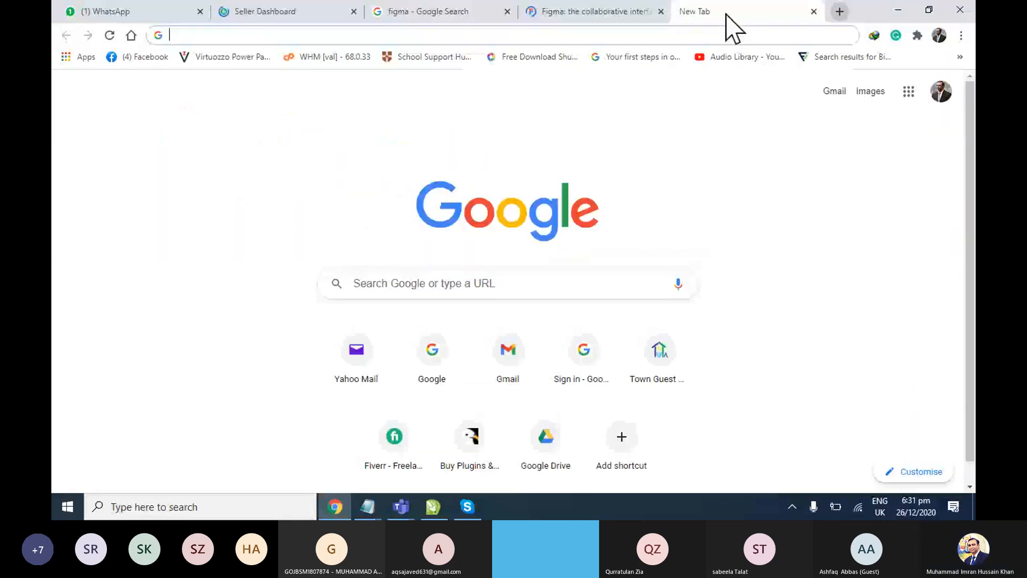
text(images.google.com)
key(Return)
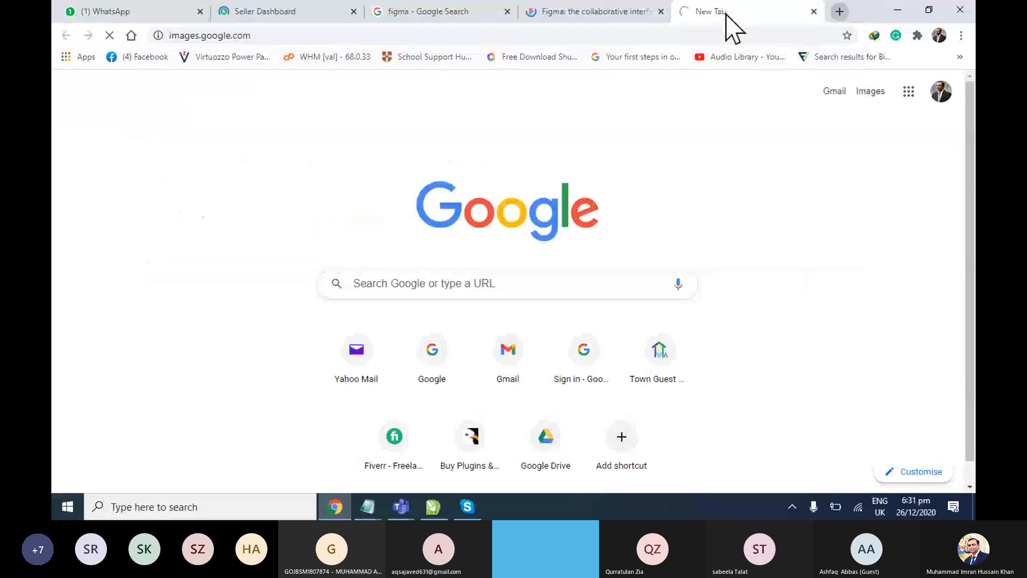
Return to the open Figma site and look over its customer logos, feature section and Twitter testimonial
click(421, 16)
key(ctrl+Tab)
scroll(669, 319, up, 6)
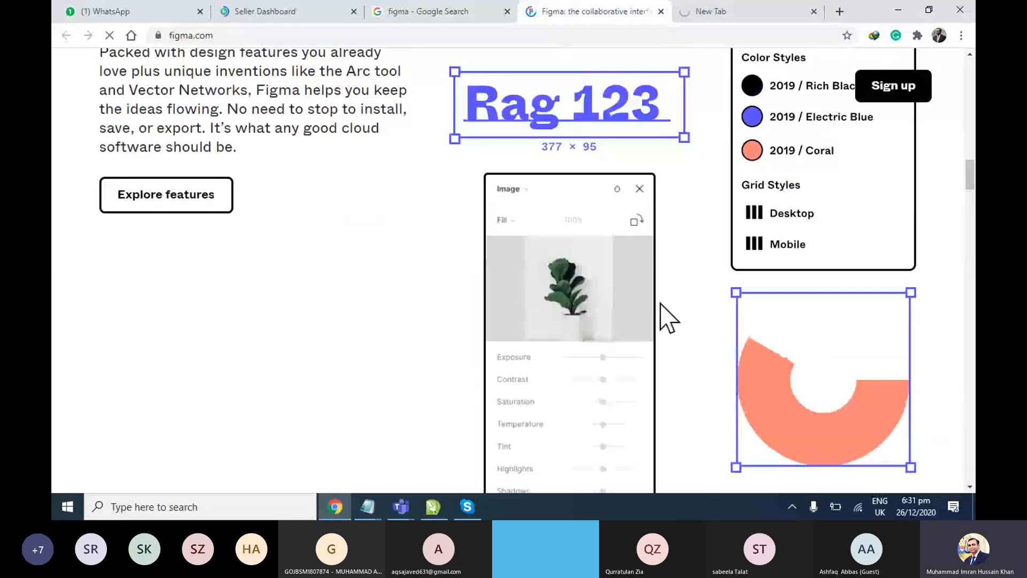
scroll(703, 321, up, 7)
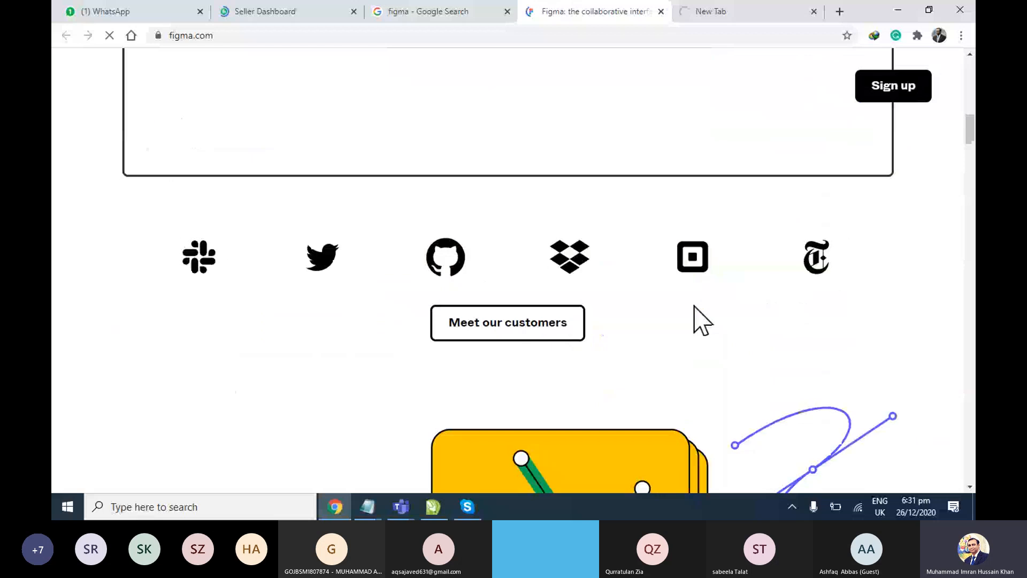
drag(970, 128, 967, 197)
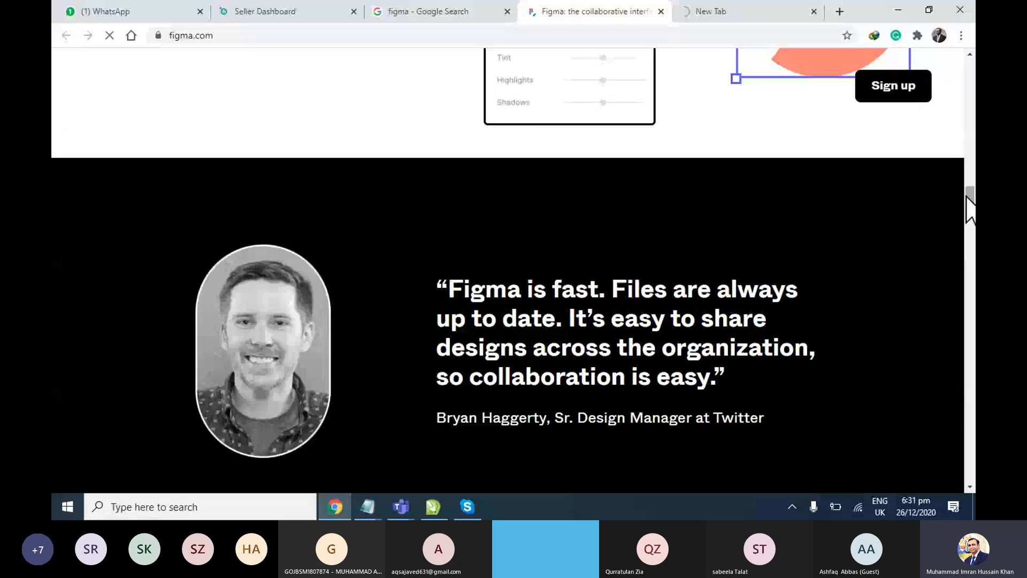
Search Google Images for "ui design", and check the Fiverr seller dashboard before returning to the image results
click(719, 11)
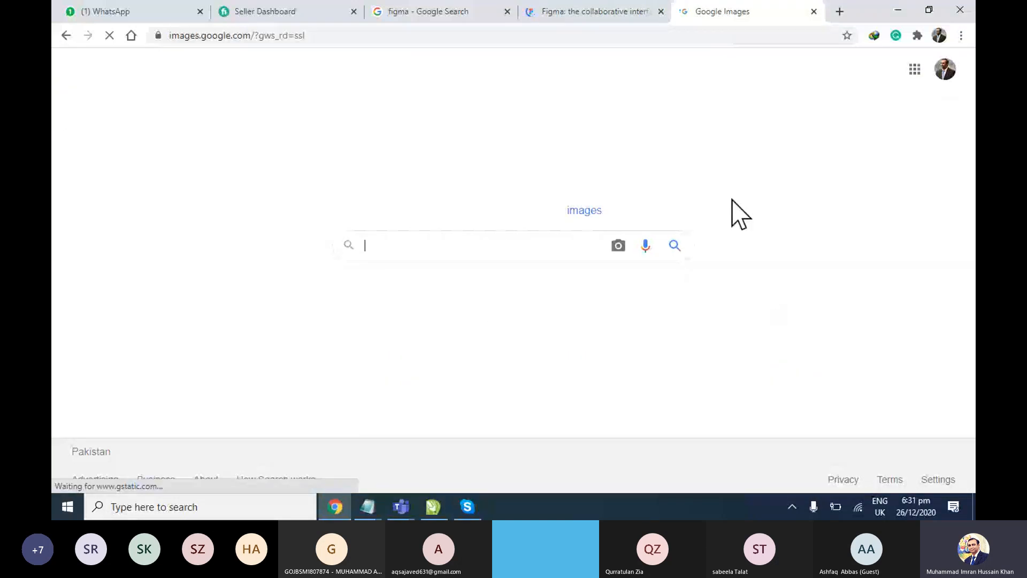
text(ui design)
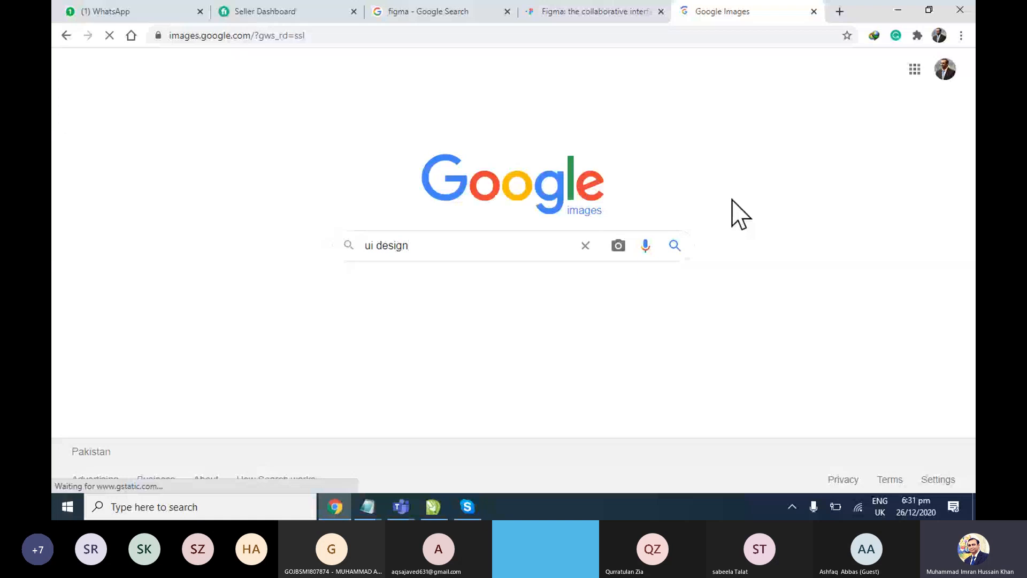
click(439, 11)
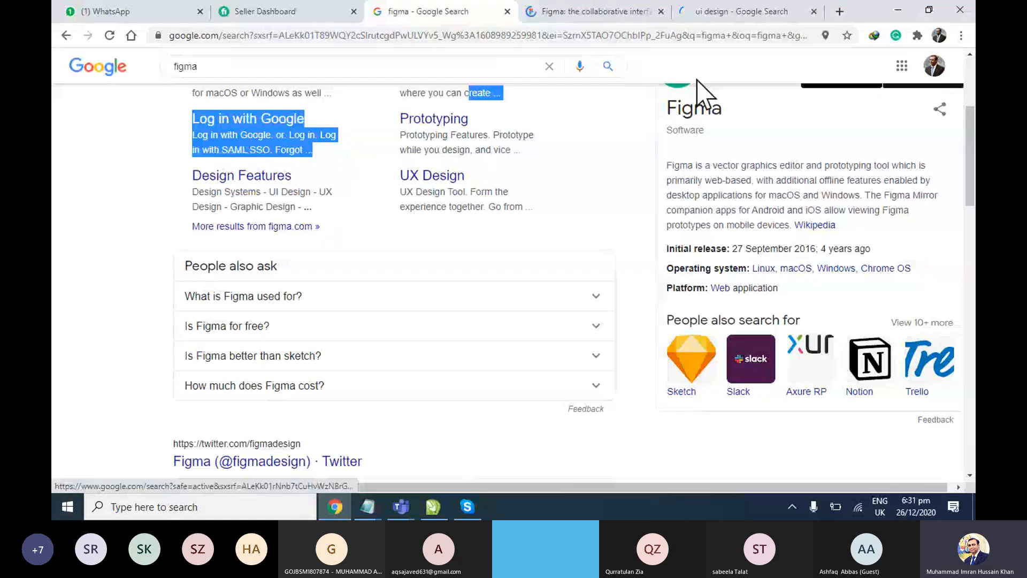
click(266, 7)
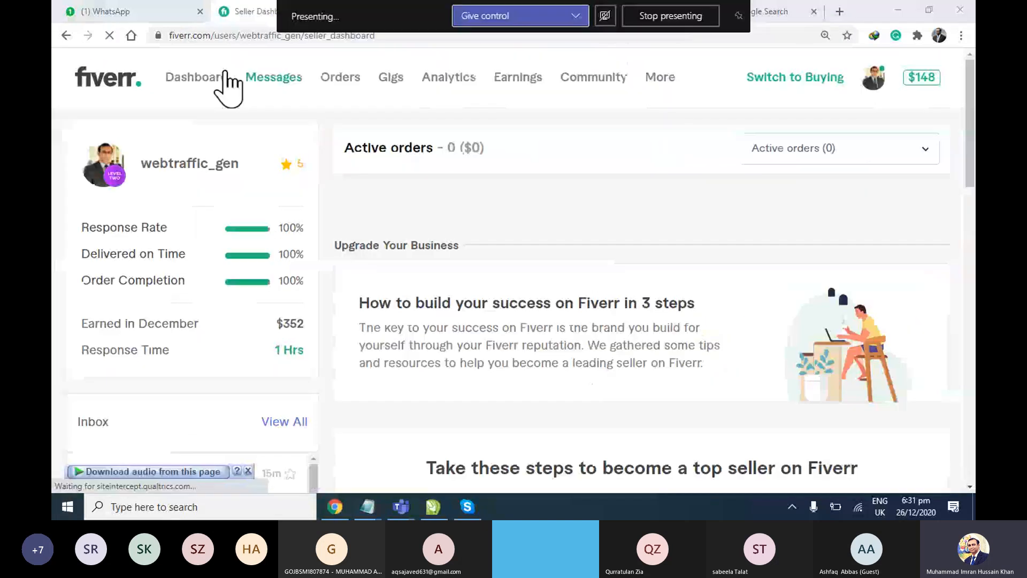
click(790, 19)
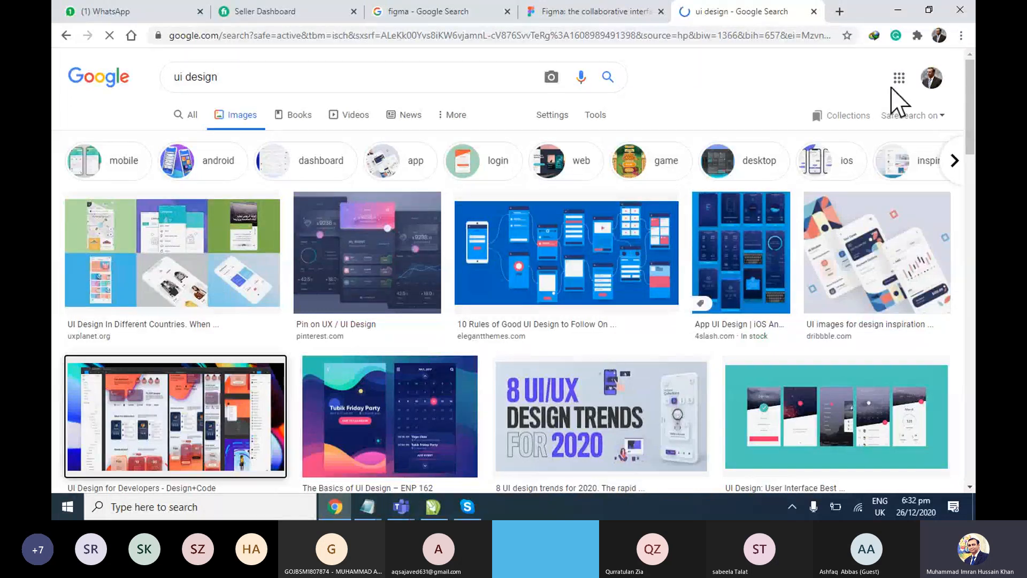
Preview the aytech.ca "UI Design: User Interface Best Practices" image, view it in a new tab, and close that tab
scroll(535, 323, down, 2)
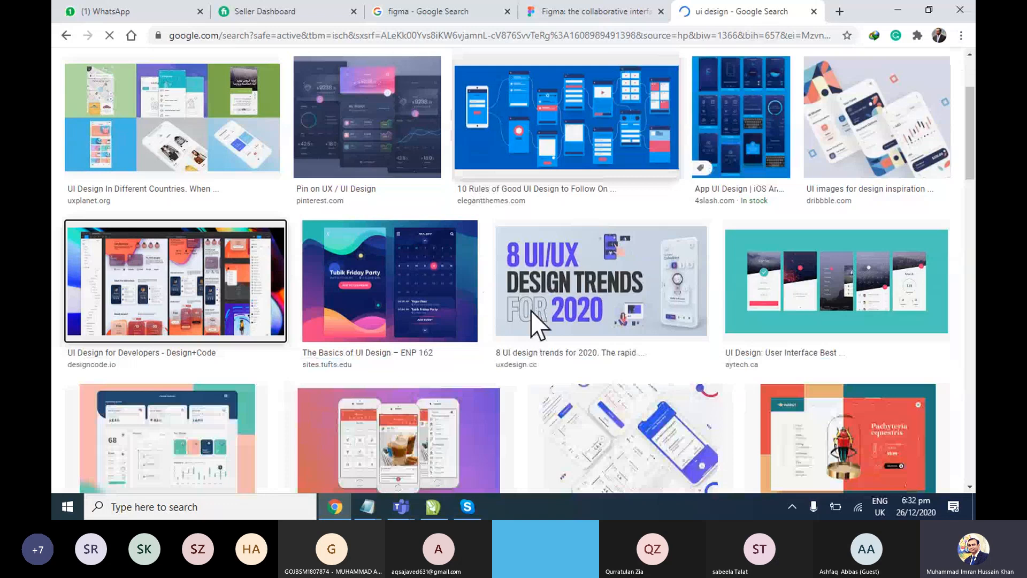
scroll(535, 323, down, 2)
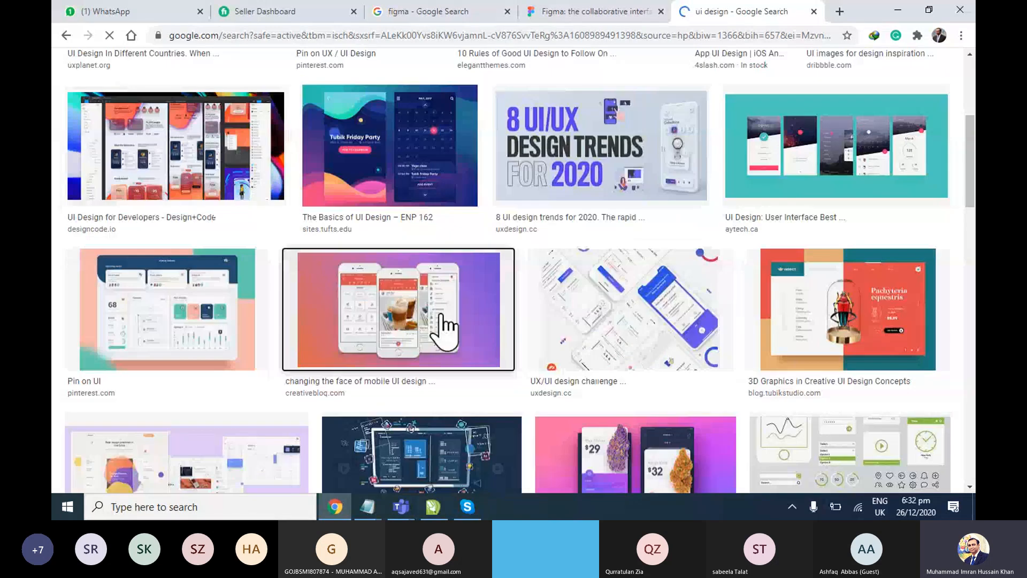
scroll(439, 326, down, 3)
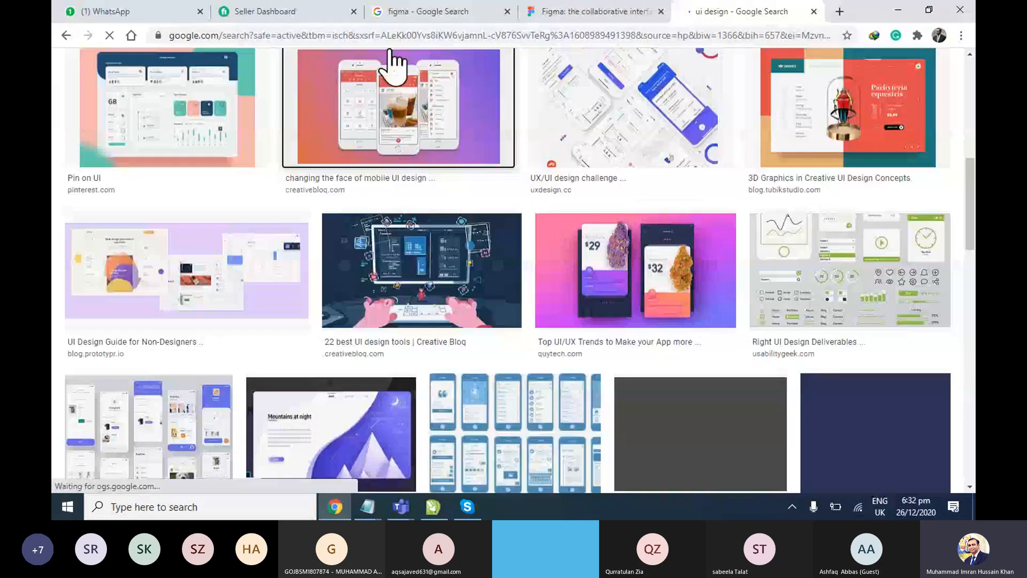
mouse_move(390, 49)
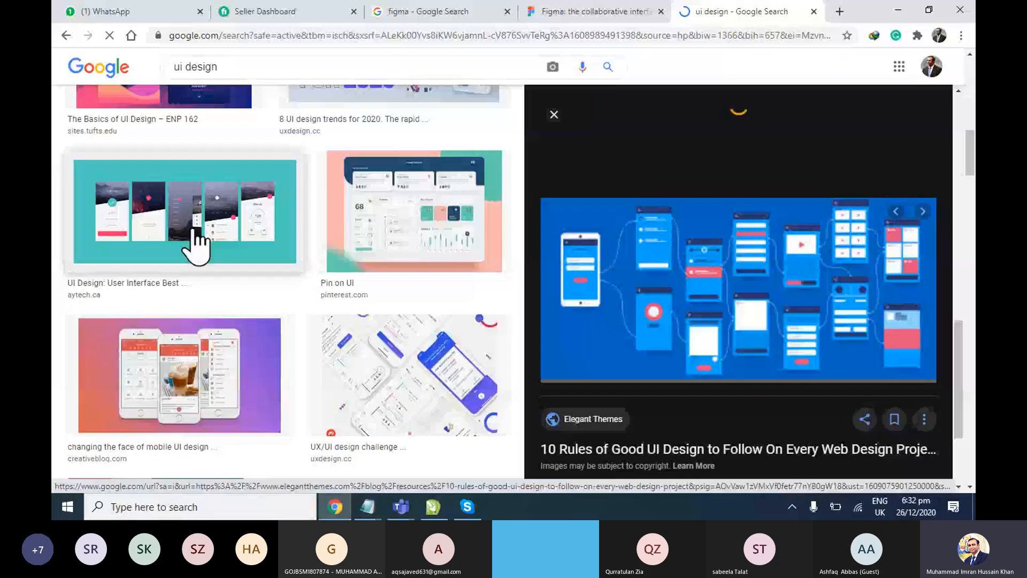
click(195, 241)
right_click(615, 194)
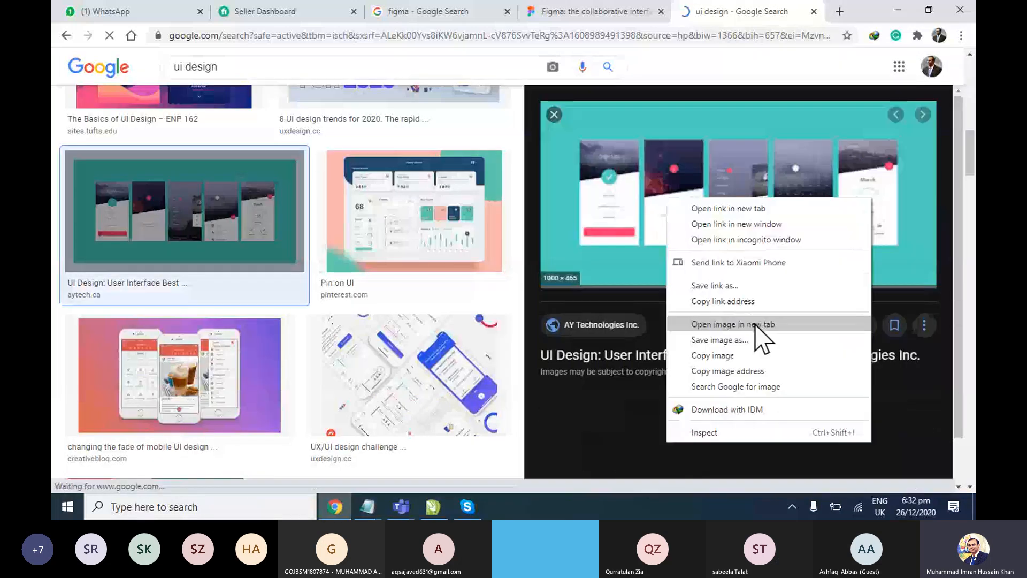
click(695, 326)
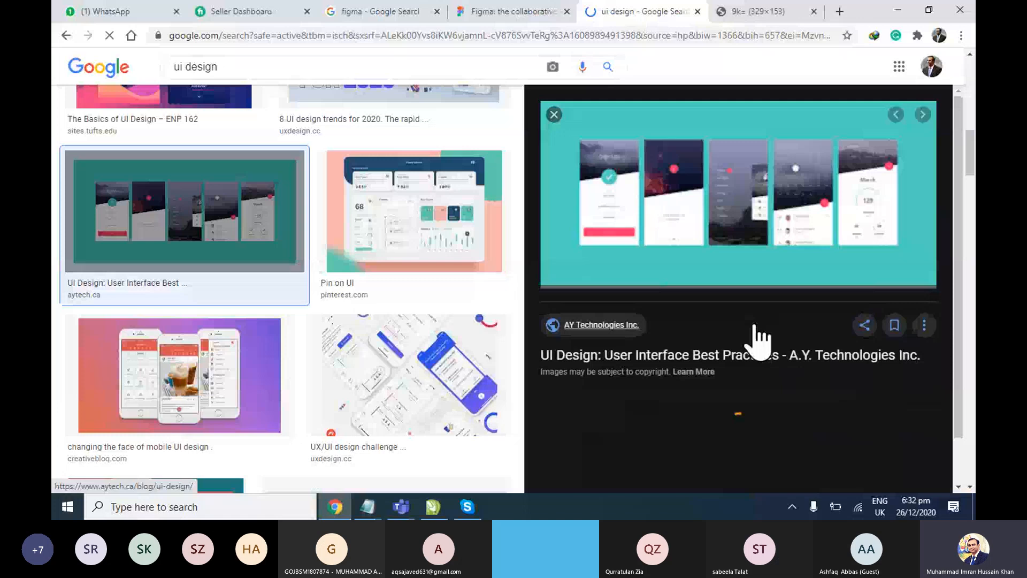
click(800, 11)
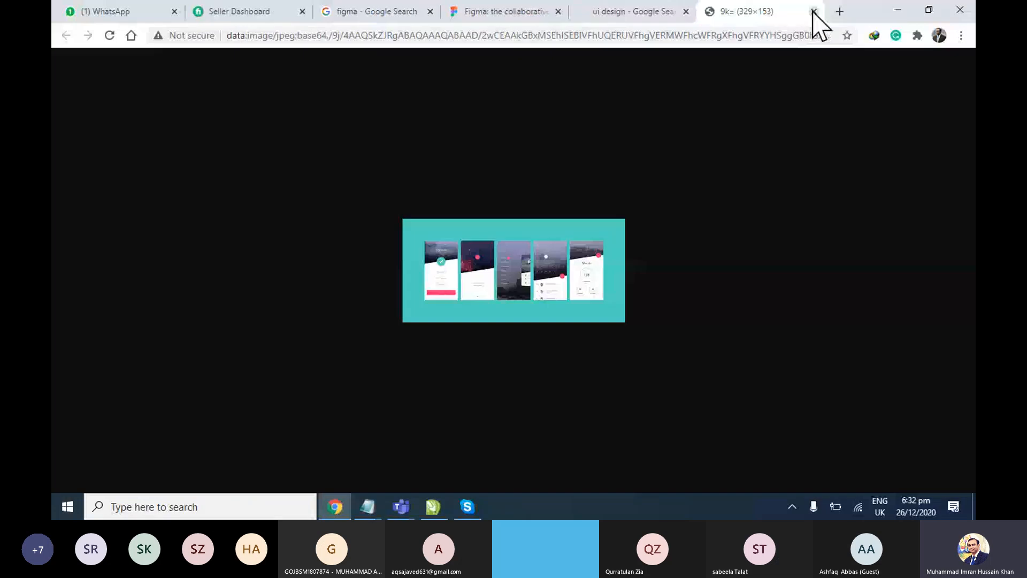
click(814, 11)
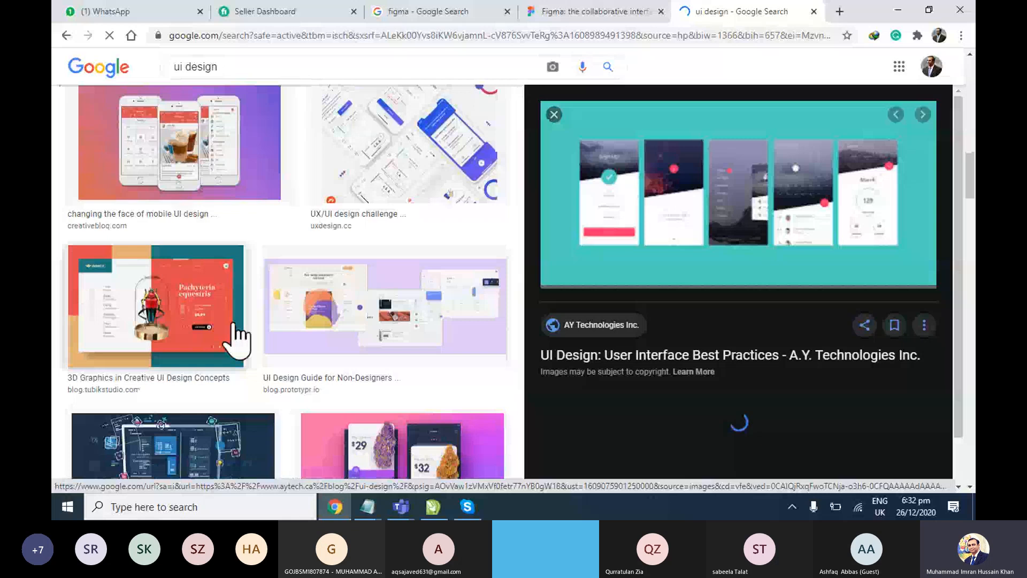
Minimize the Teams meeting window and preview the applicoinc.com "Difference Between UX and UI Design" image with its related images
scroll(420, 409, down, 5)
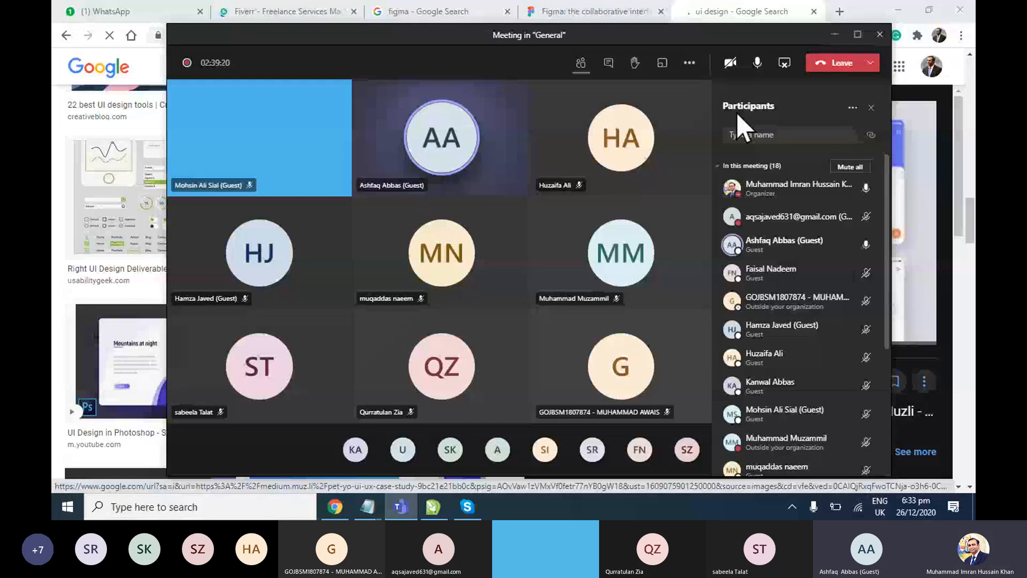
click(836, 35)
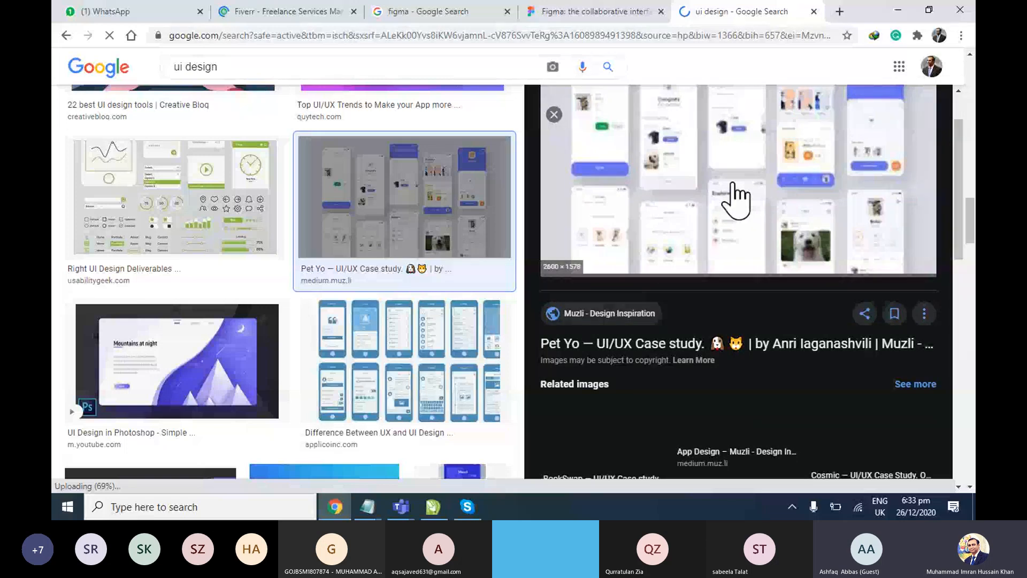
click(278, 2)
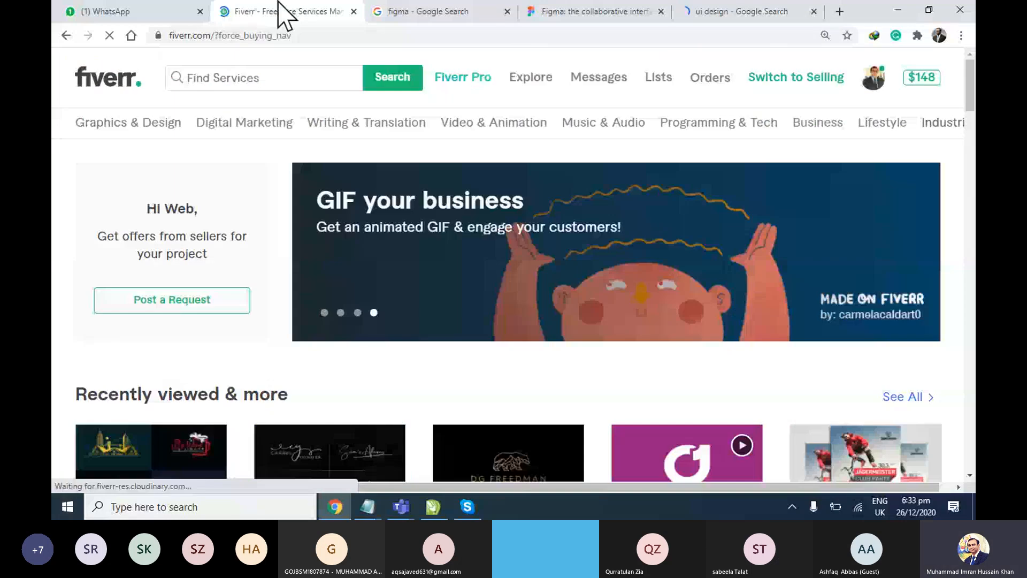
click(744, 10)
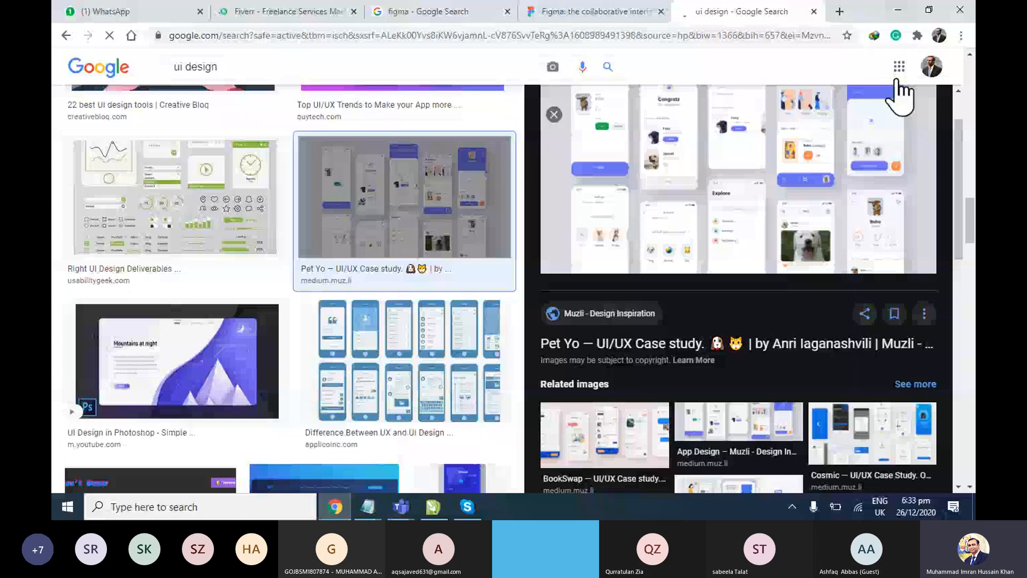
click(406, 361)
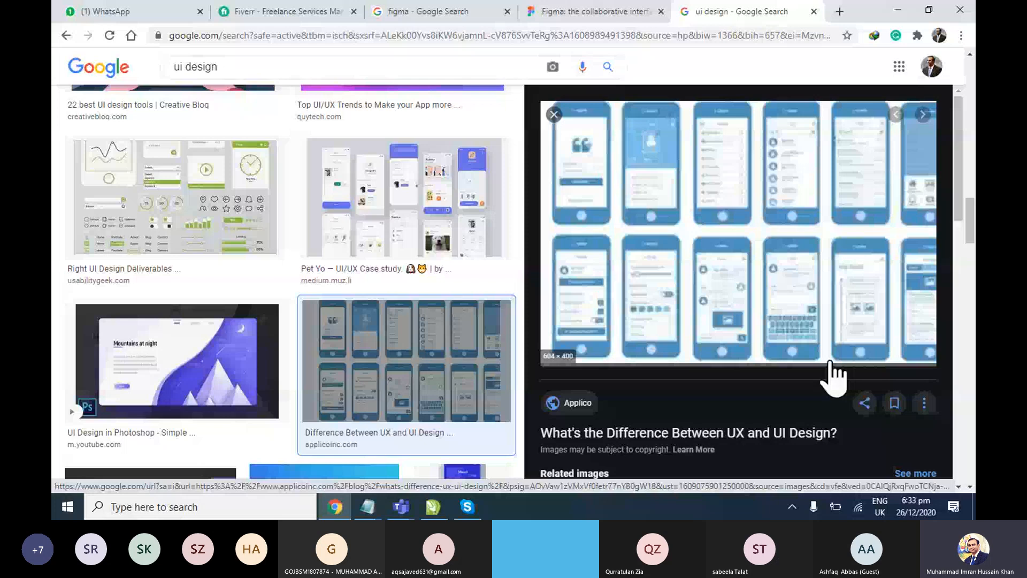
scroll(832, 375, down, 5)
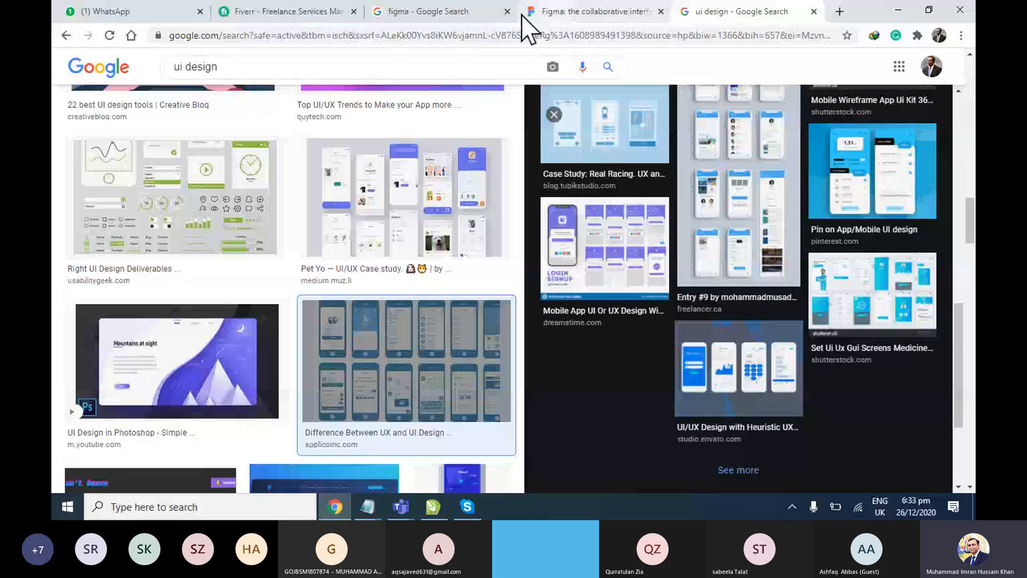
Switch to the Fiverr homepage and clear the text entered in its service search
click(229, 7)
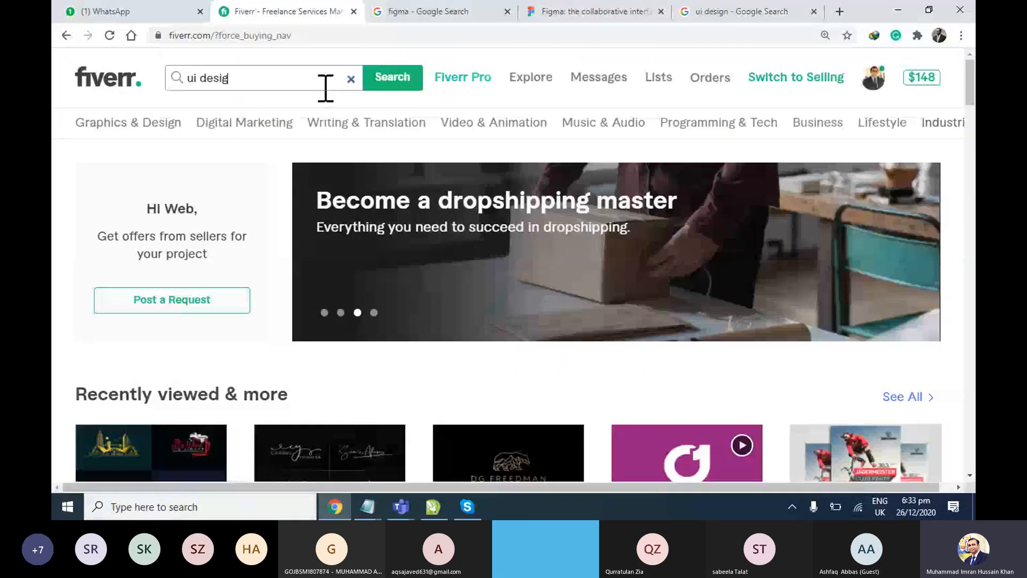
key(BackSpace)
key(BackSpace)
key(BackSpace)
key(BackSpace)
key(BackSpace)
key(BackSpace)
key(BackSpace)
key(BackSpace)
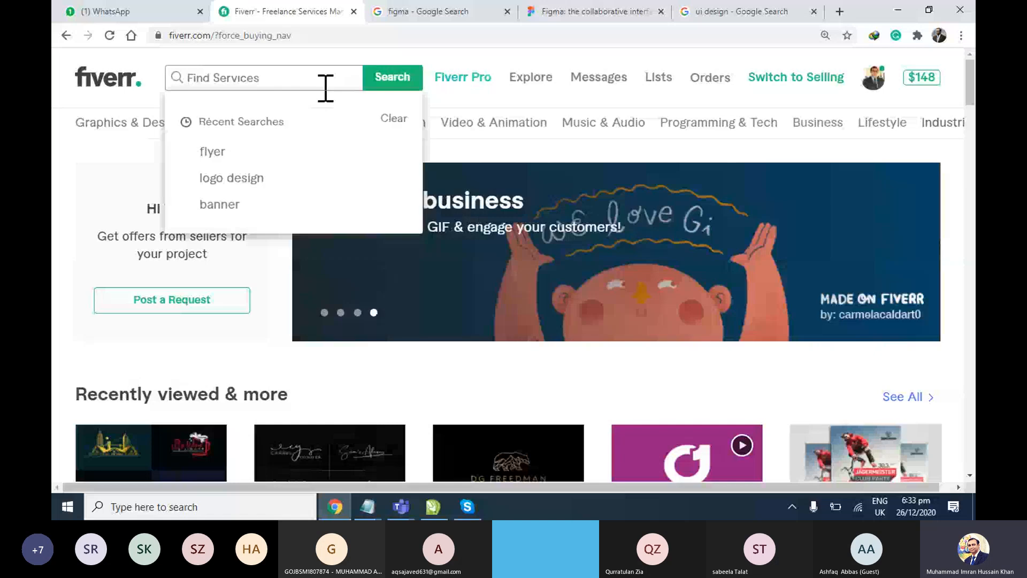
Look through Fiverr's Graphics & Design subcategories, from Logo & Brand Identity to Product & Characters Design
click(112, 123)
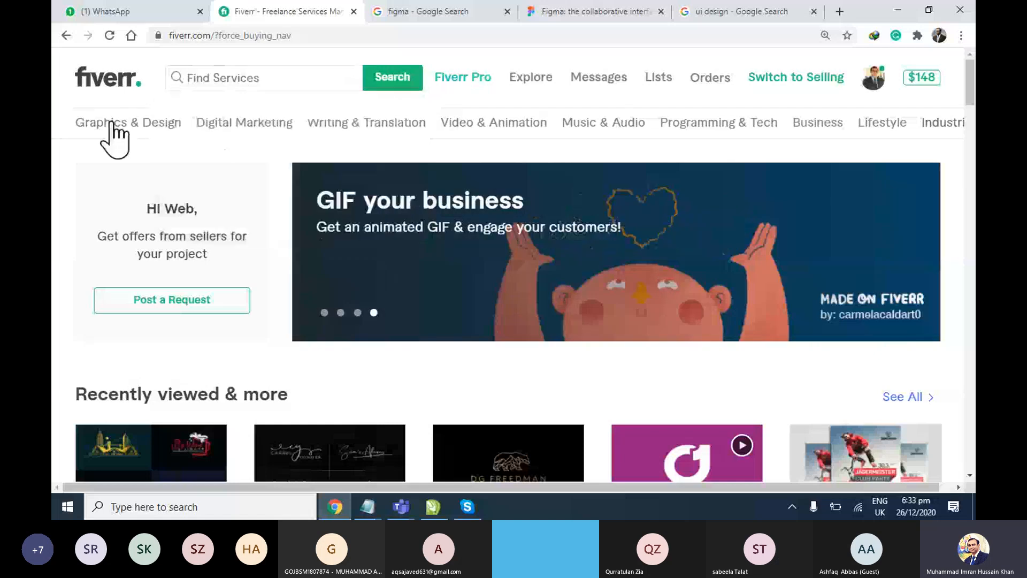
mouse_move(120, 133)
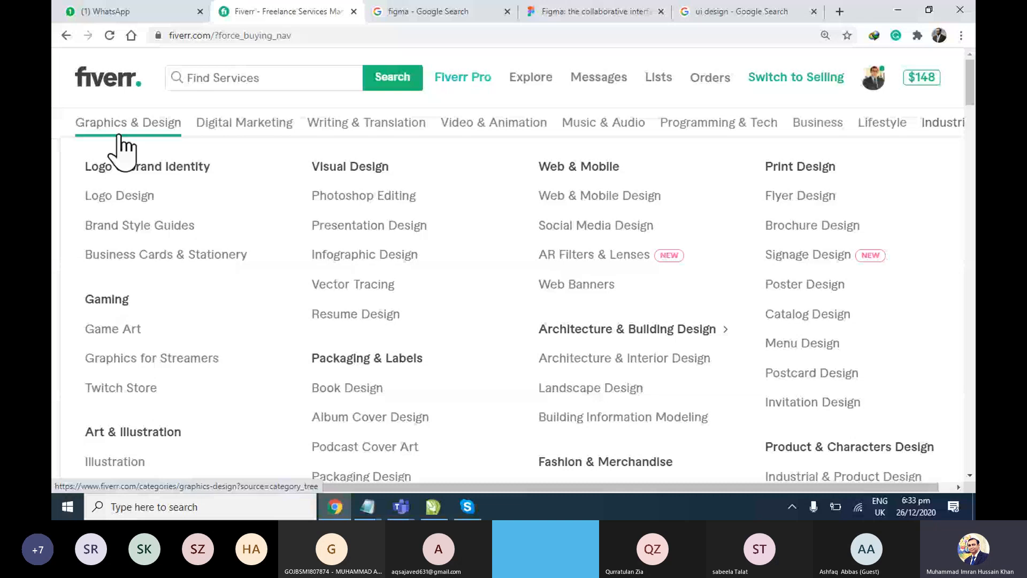
scroll(781, 251, down, 5)
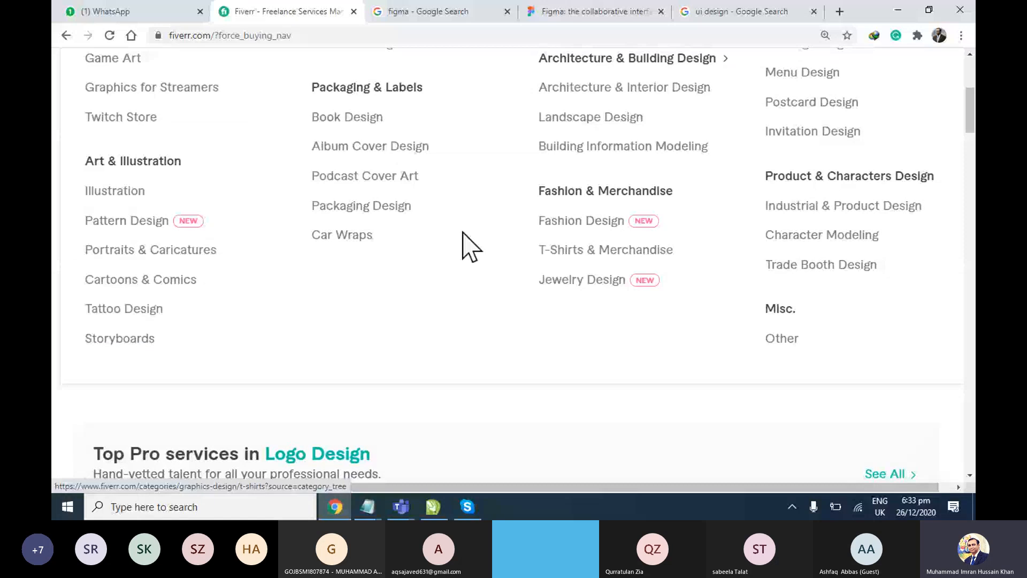
scroll(463, 232, up, 3)
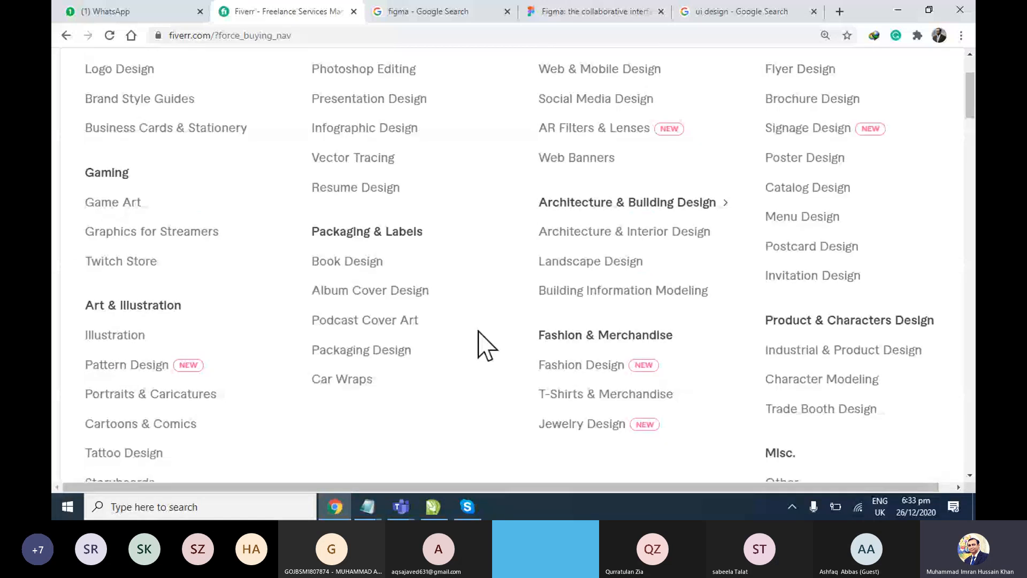
scroll(478, 331, up, 3)
Search Fiverr services for "ui"
click(235, 80)
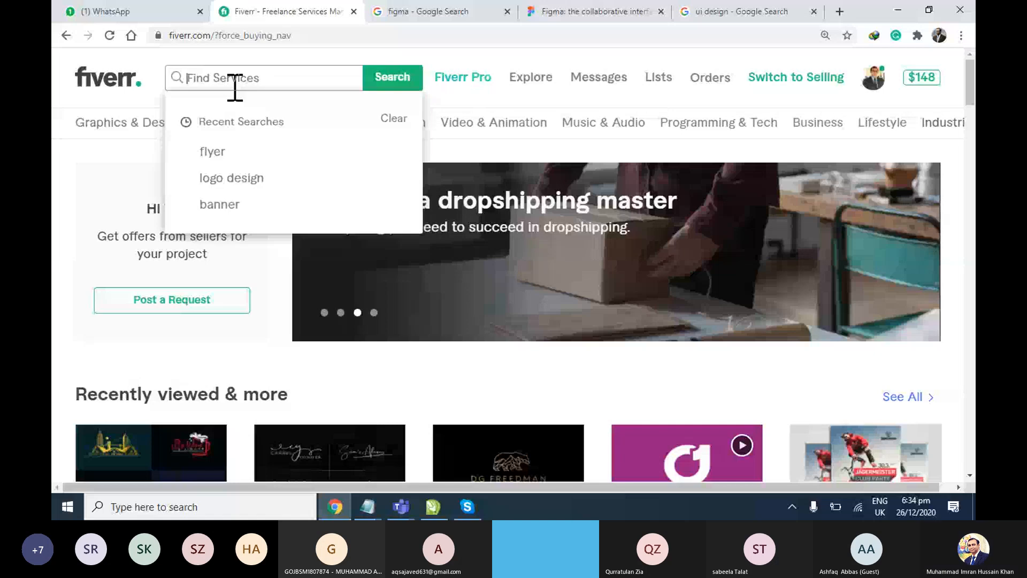
text(ui)
key(Return)
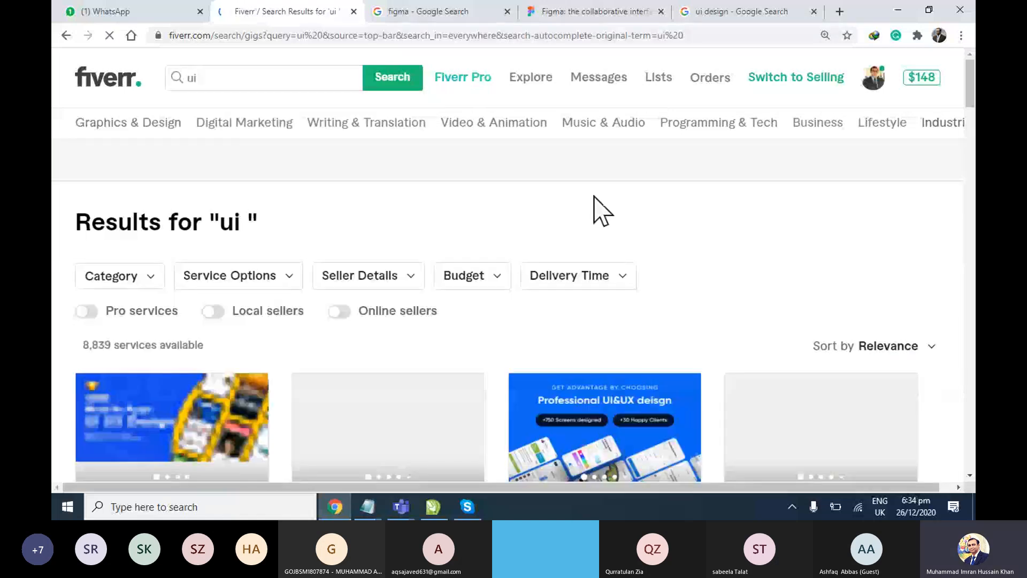
Open the gig "I will create a unique mobile app UI UX design" and highlight its Basic package price
scroll(595, 196, down, 3)
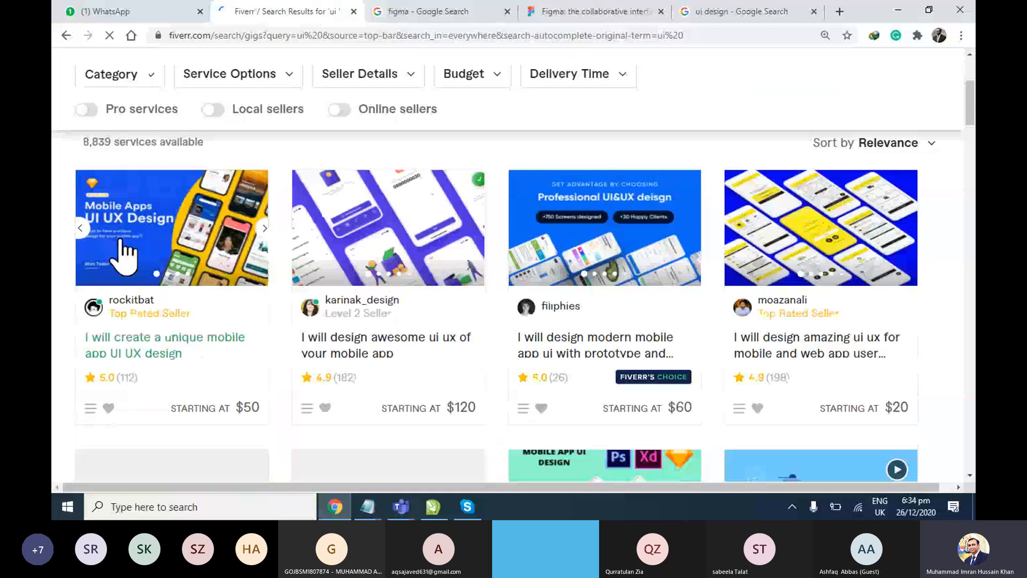
click(167, 357)
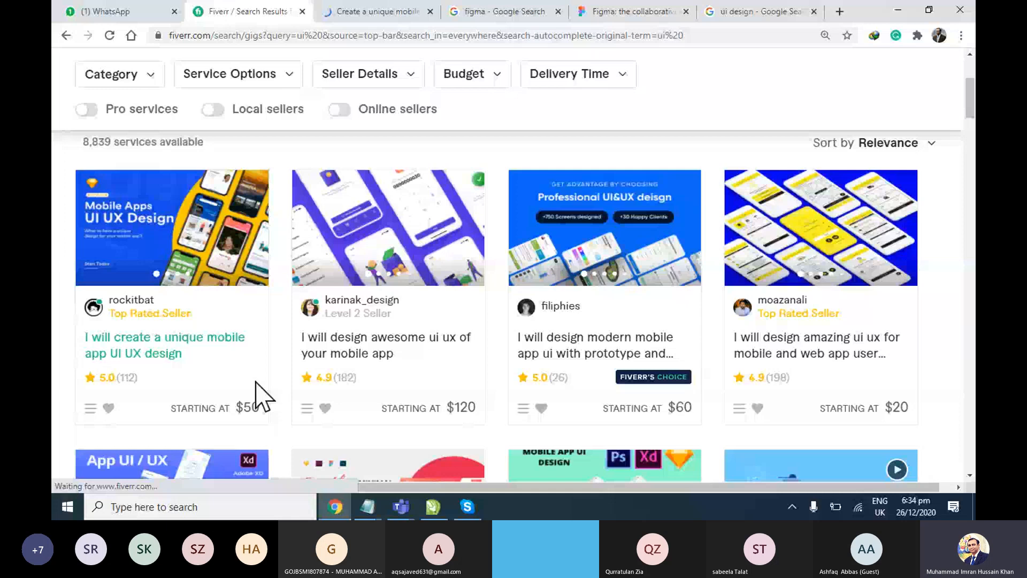
click(377, 12)
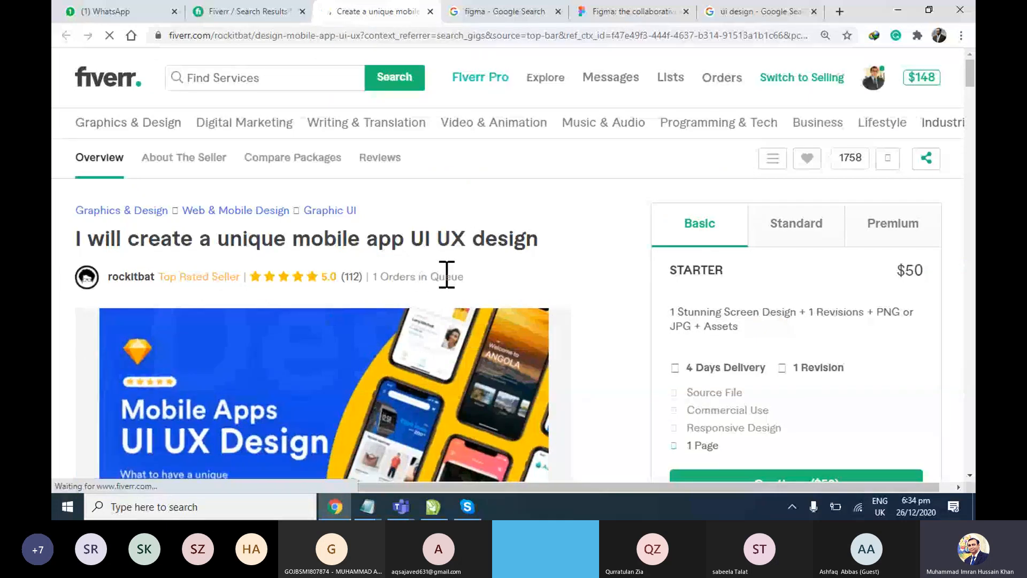
scroll(963, 321, down, 2)
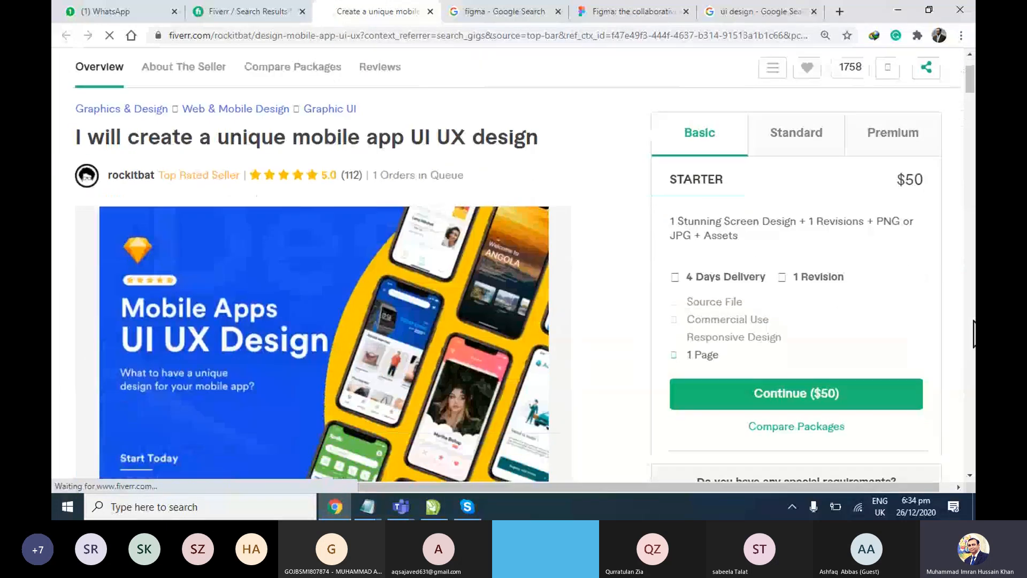
drag(898, 179, 924, 176)
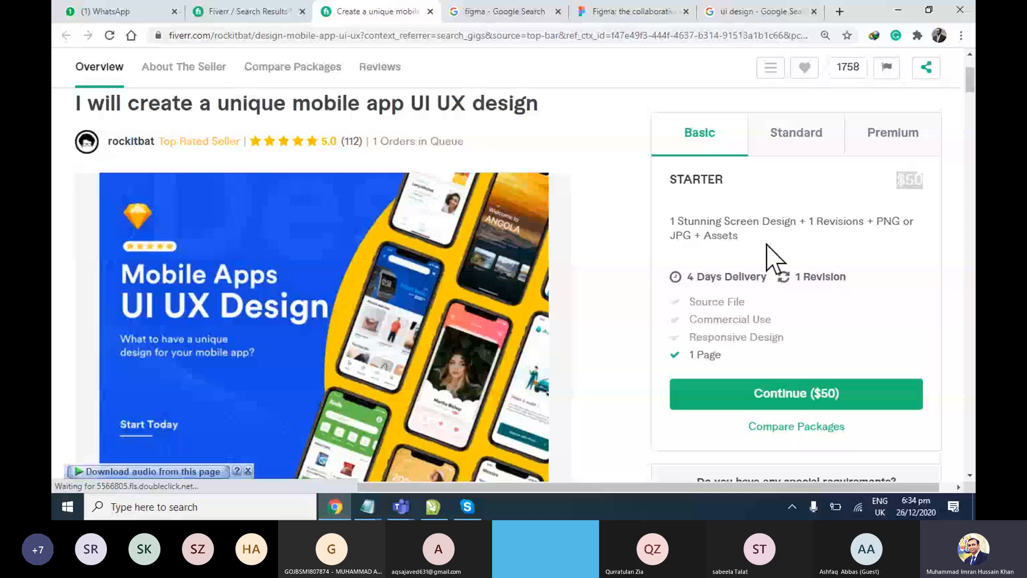
Compare the gig's Basic, Standard and Premium packages, highlighting each one's included screens and revisions, plus the Premium price
drag(671, 222, 860, 219)
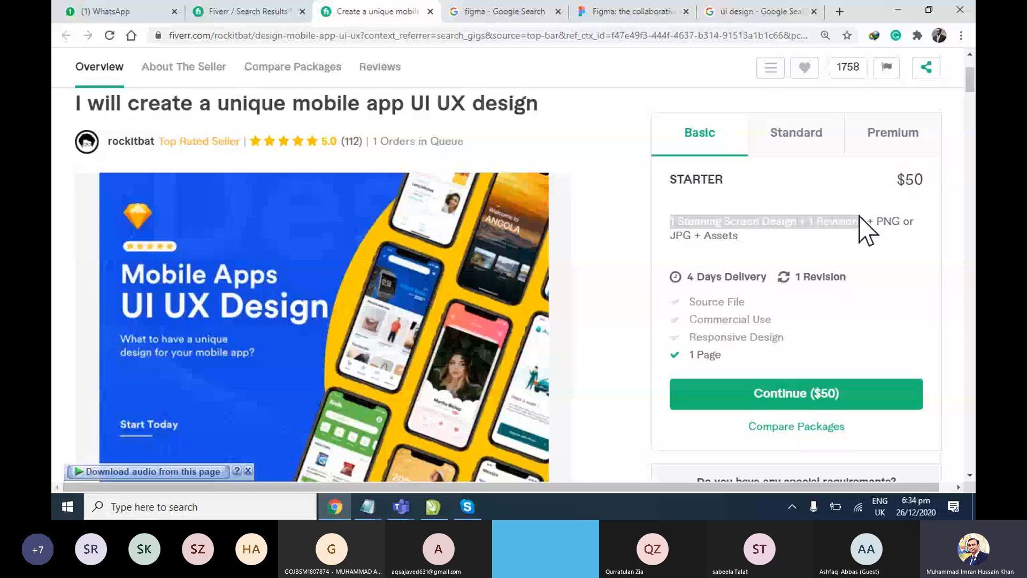
click(796, 132)
drag(671, 222, 931, 221)
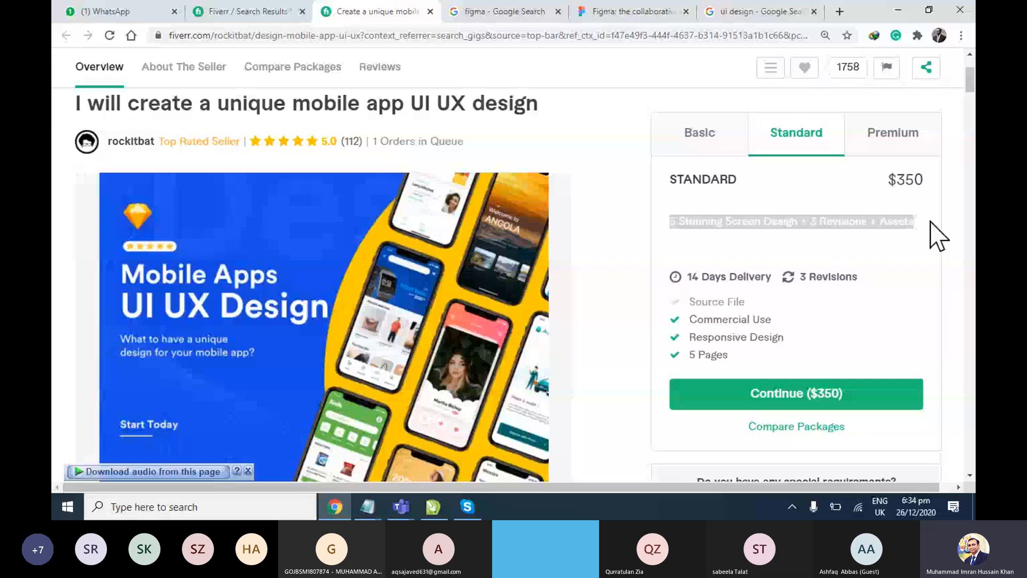
click(893, 132)
drag(671, 221, 858, 228)
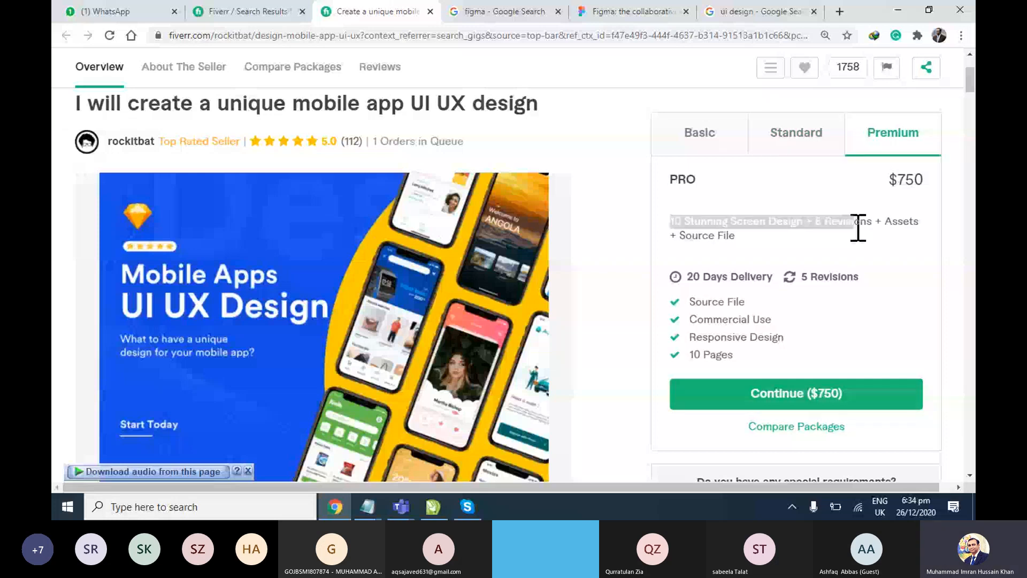
drag(888, 180, 919, 180)
View the gig's portfolio full screen from the Photoco app mockup through the following three samples, and close the viewer
scroll(919, 181, down, 2)
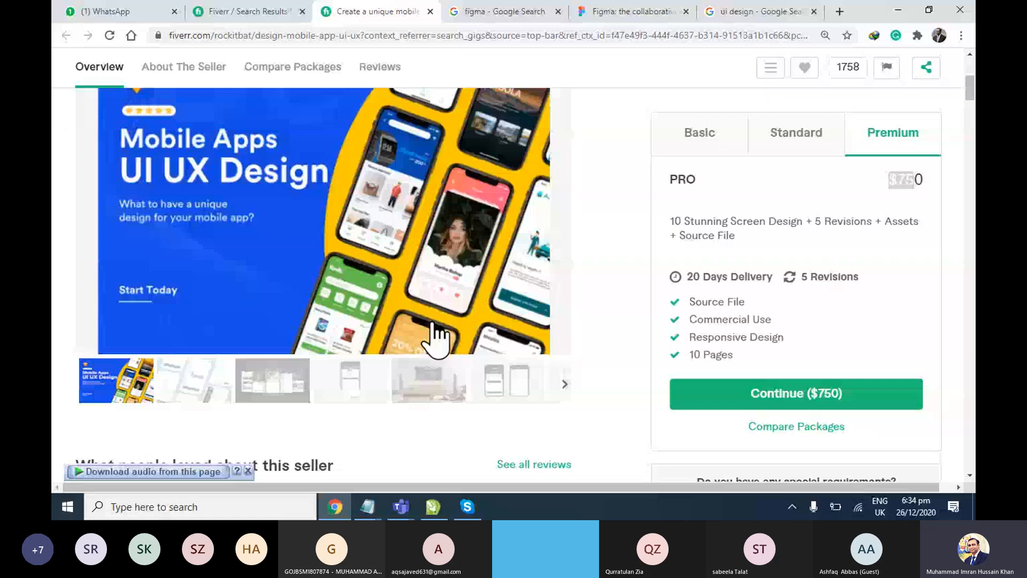
click(258, 396)
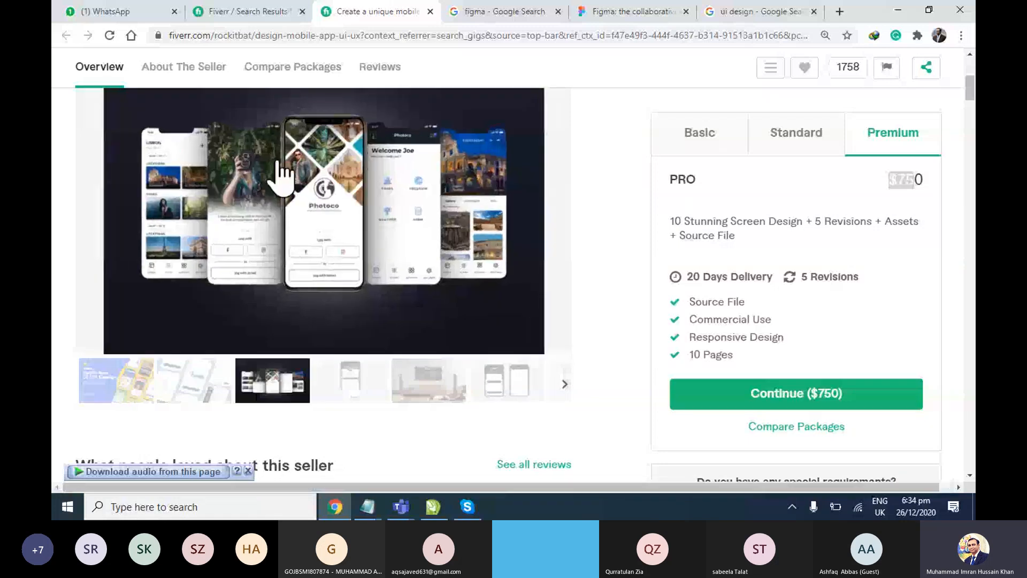
click(393, 209)
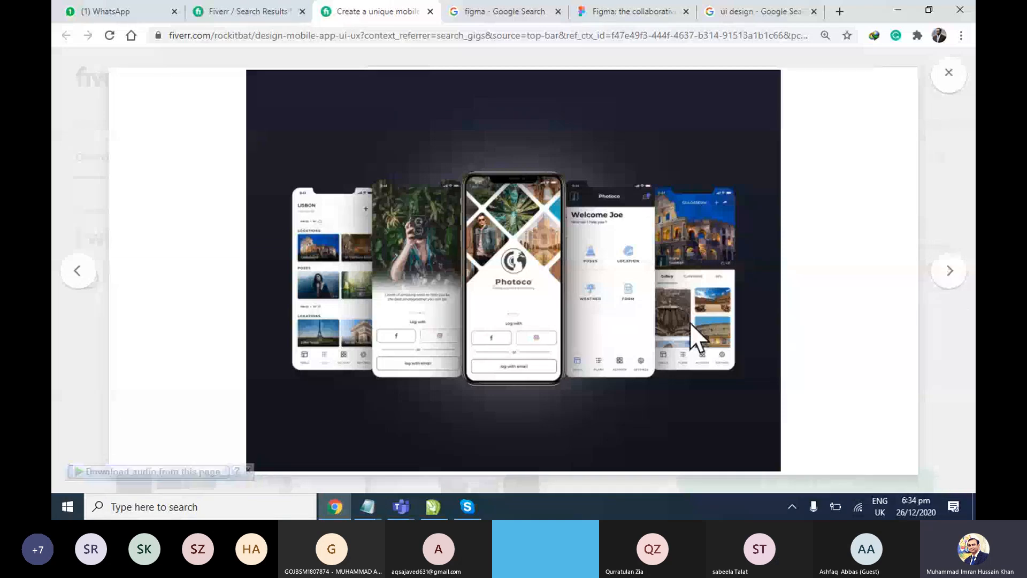
click(947, 275)
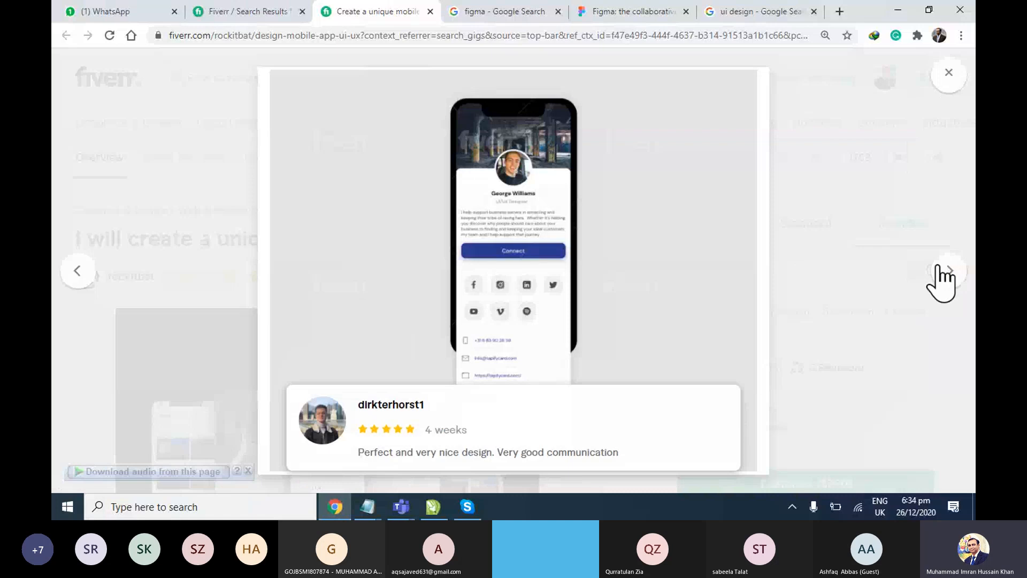
click(951, 279)
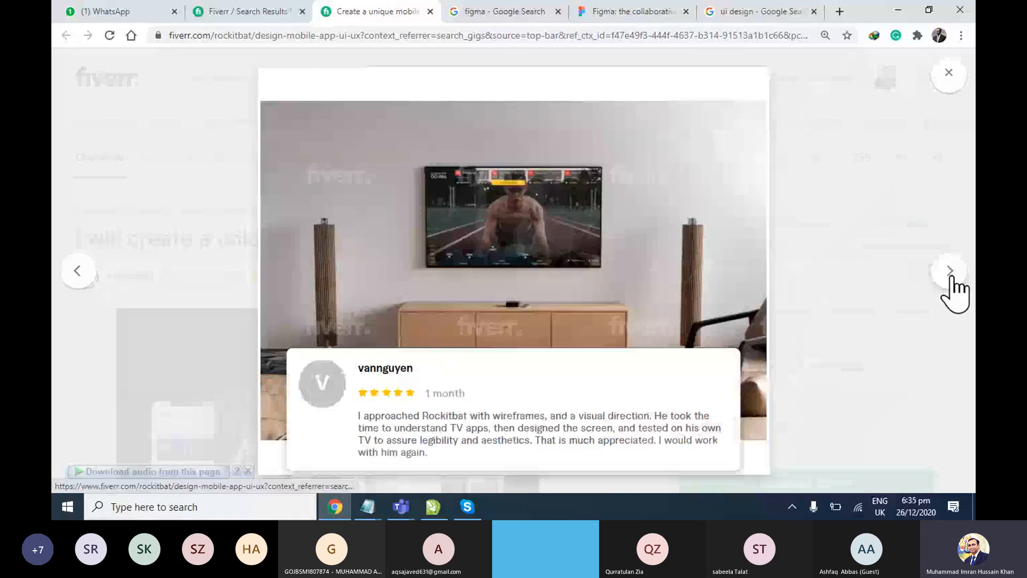
click(951, 279)
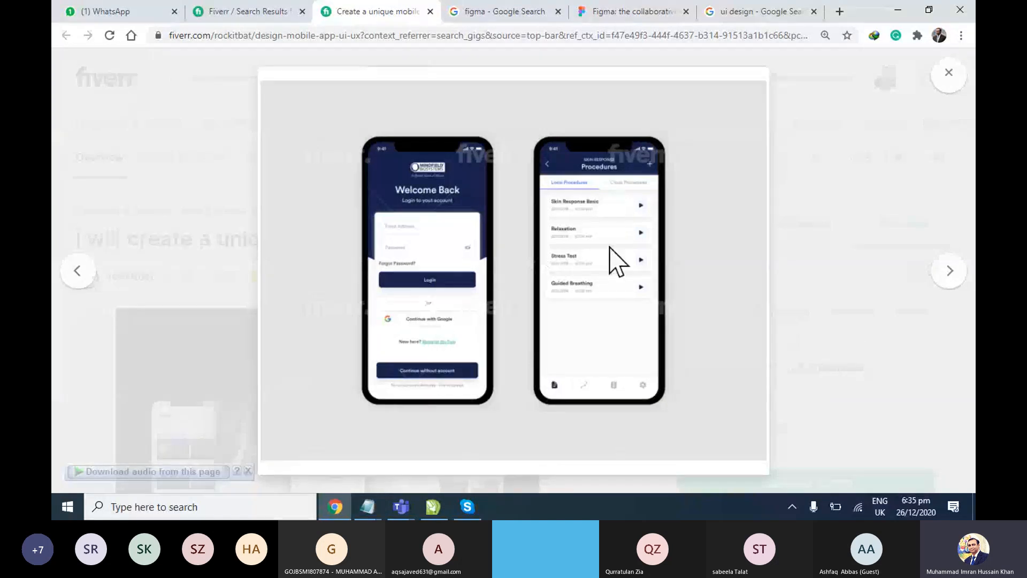
click(950, 73)
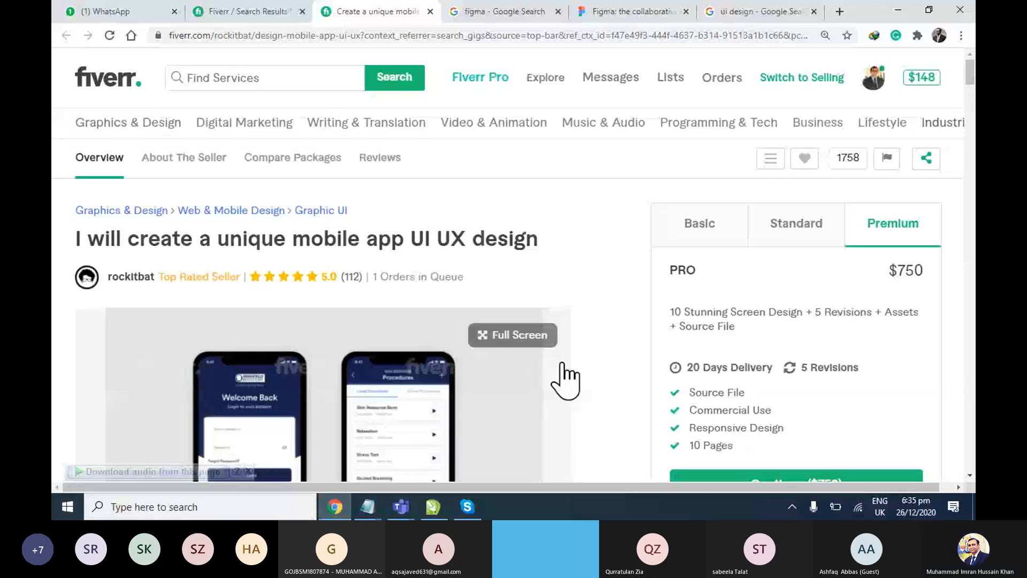
Switch to the "ui design" image results and return from the browser to the CorelDRAW document
click(768, 12)
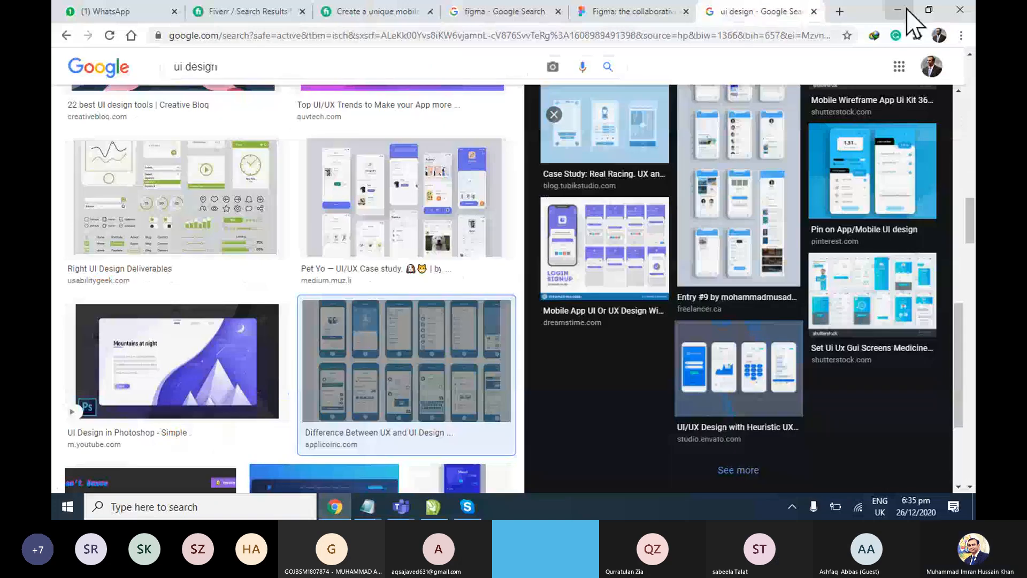
click(904, 10)
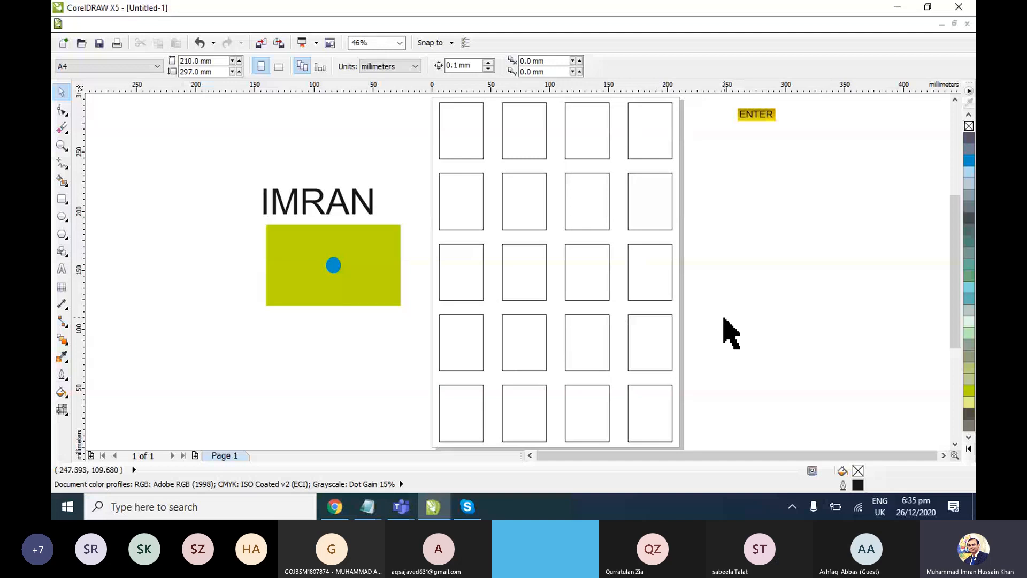
click(401, 508)
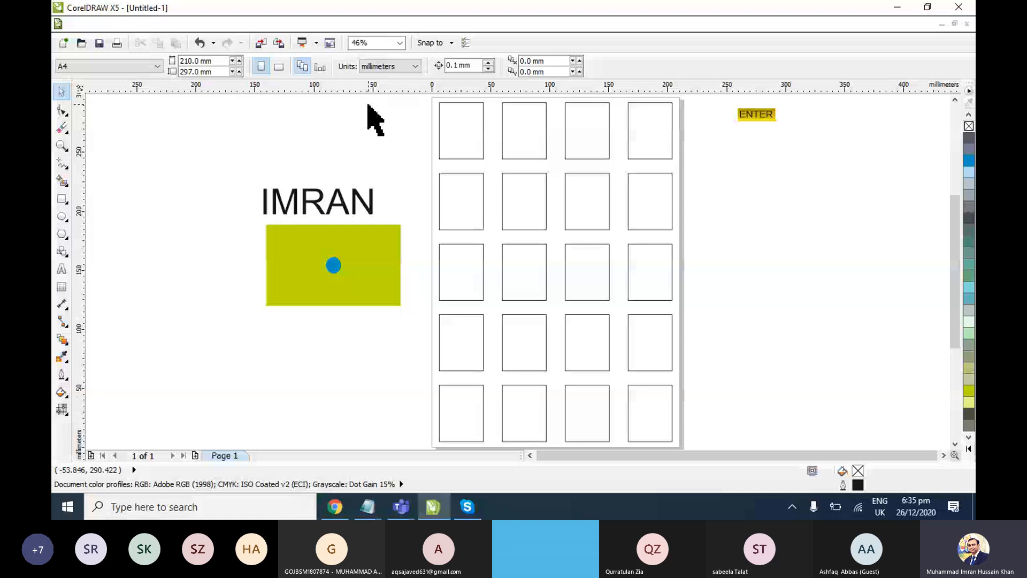
mouse_move(342, 508)
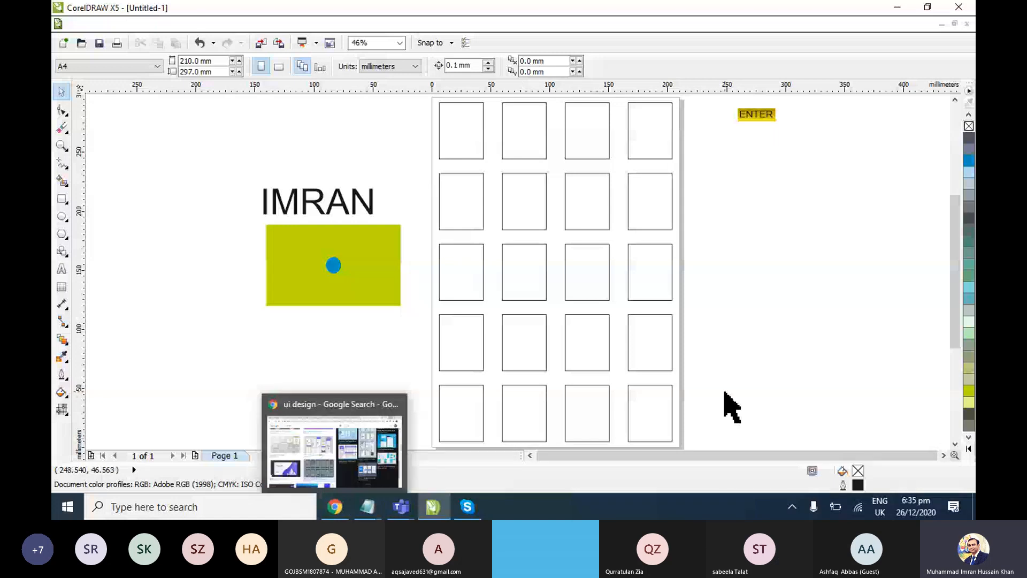
Examine the text and green rectangle beside the page, and the rows of rectangles laid out on it
scroll(379, 248, up, 3)
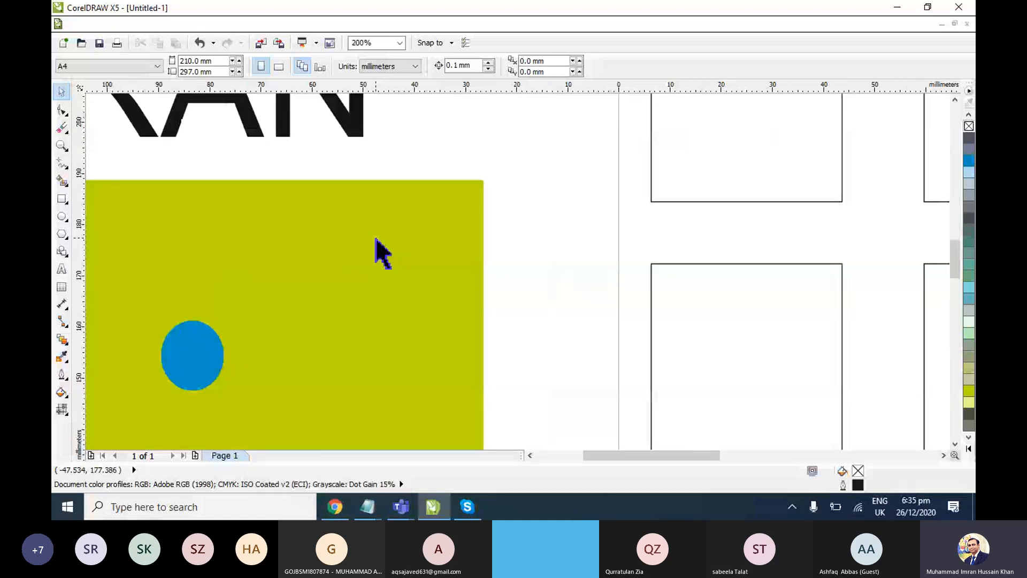
scroll(378, 248, down, 3)
click(340, 228)
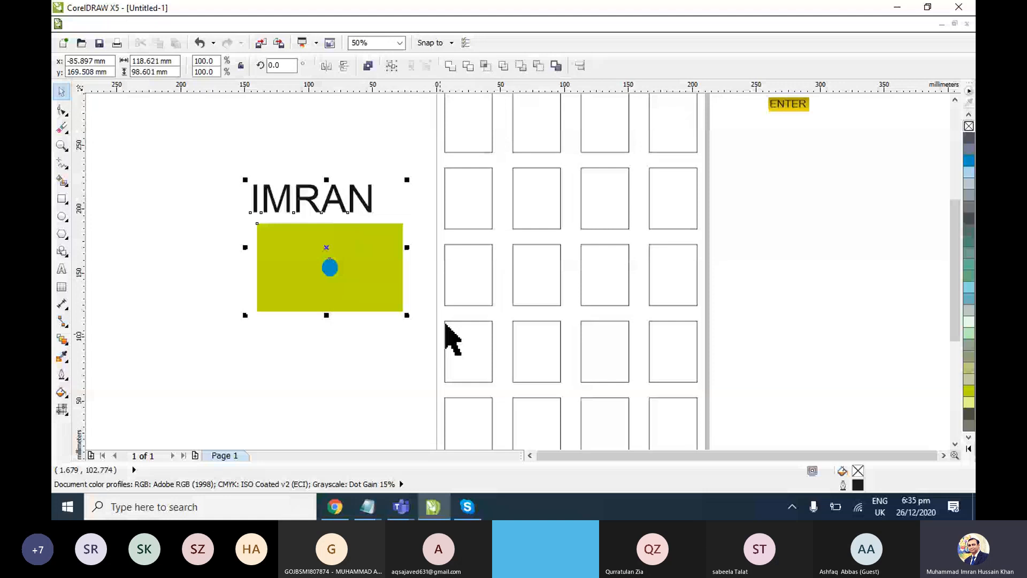
scroll(771, 207, up, 2)
click(427, 191)
scroll(426, 190, down, 2)
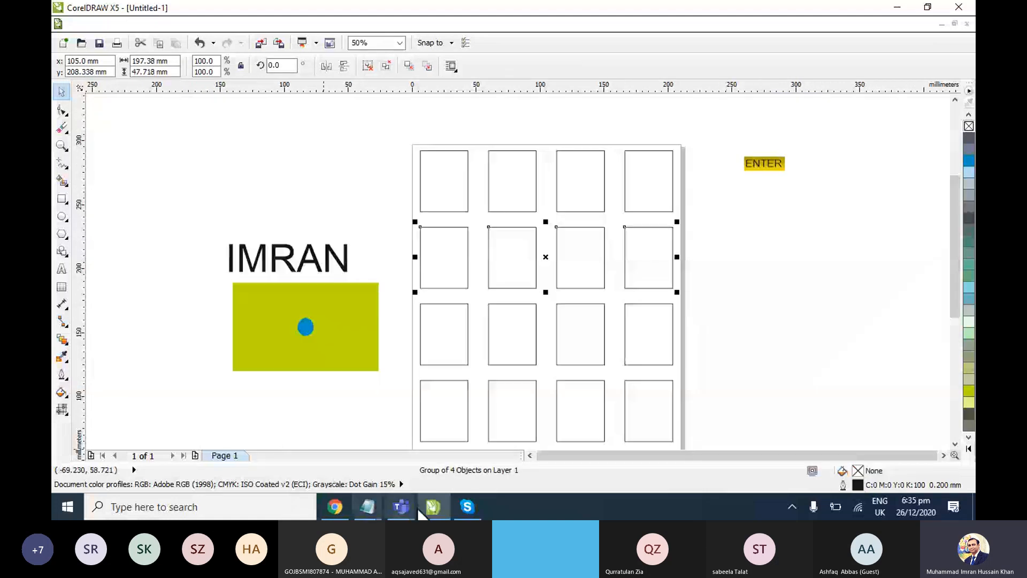
click(550, 375)
scroll(829, 300, down, 1)
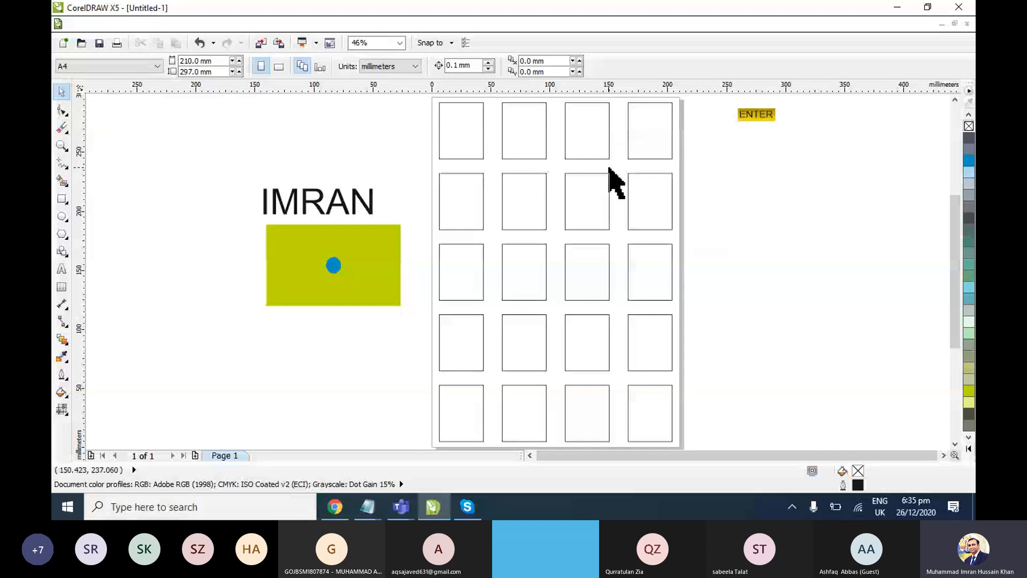
scroll(615, 182, up, 1)
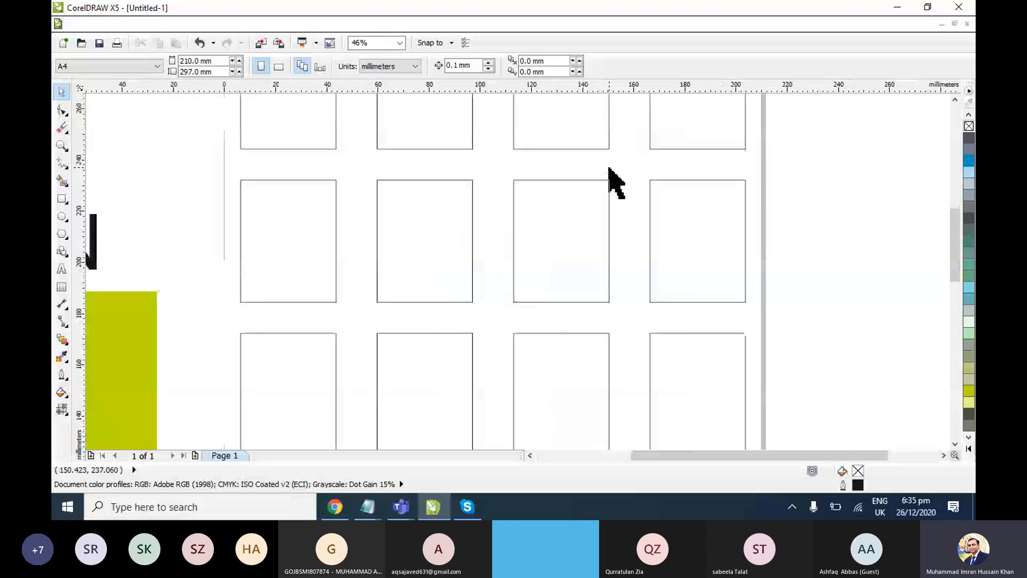
click(955, 99)
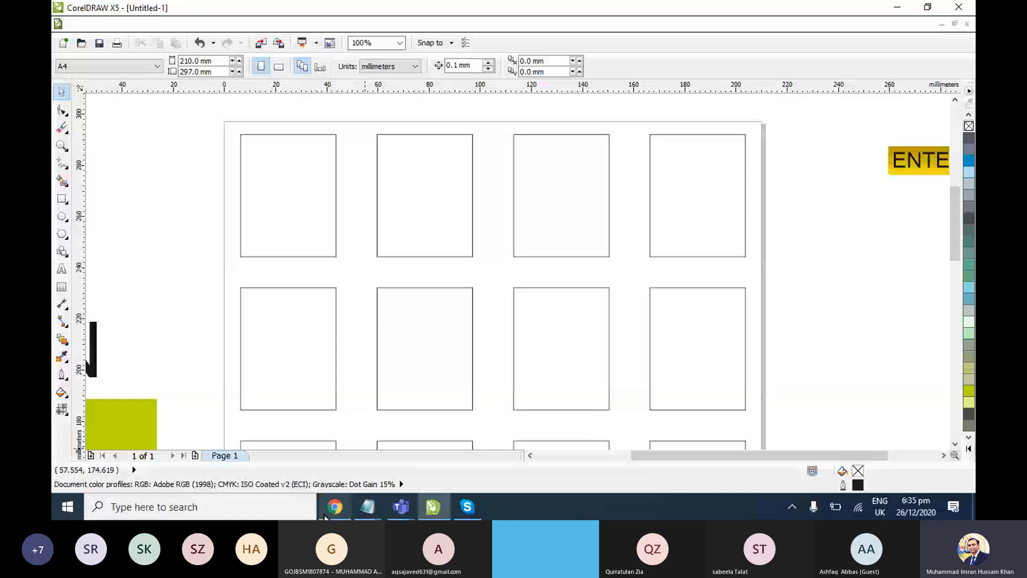
click(333, 508)
click(839, 11)
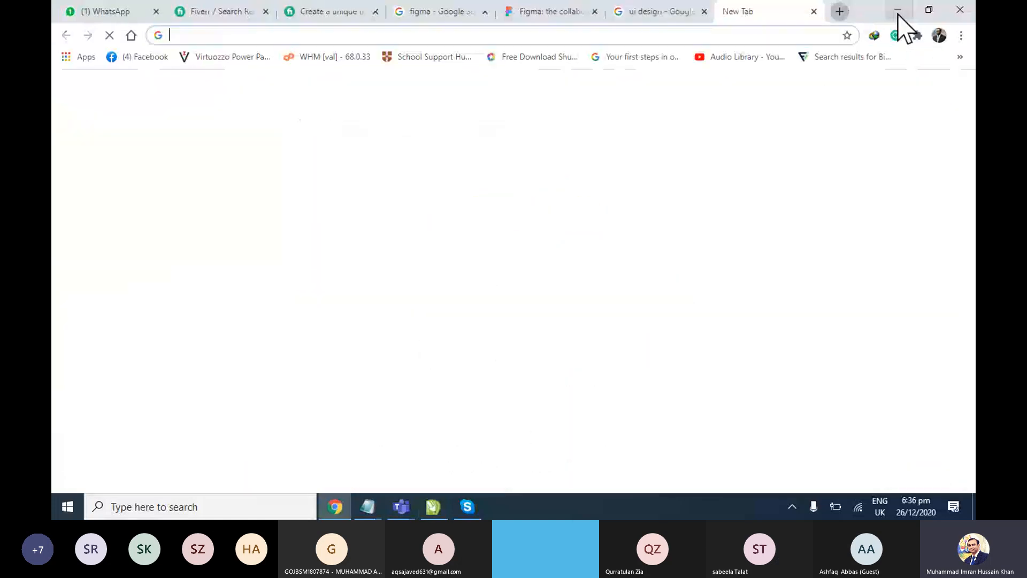
click(898, 11)
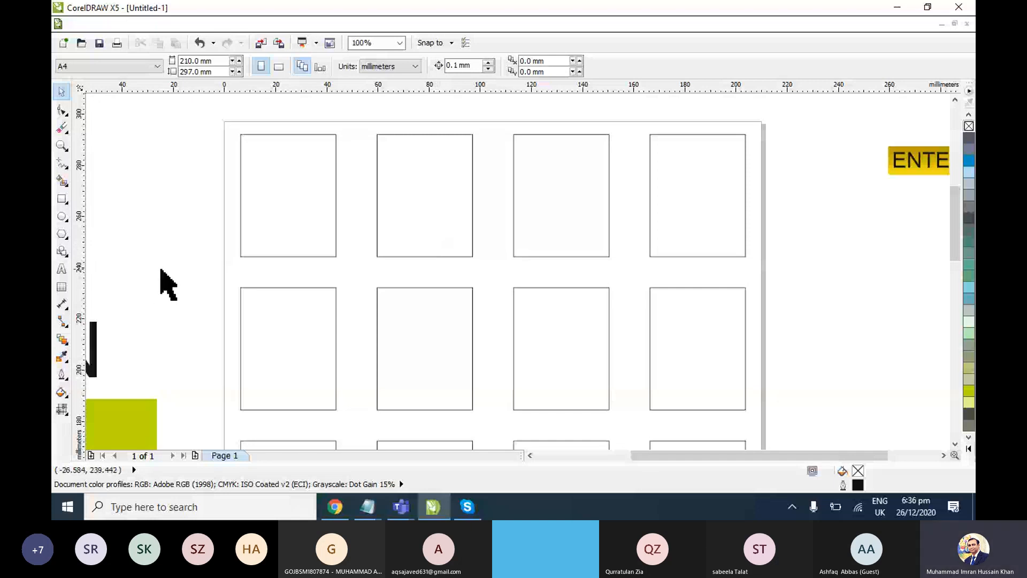
Review the grid's top row of rectangles and the text, green rectangle and blue circle beside the page
drag(193, 272, 792, 125)
scroll(787, 299, down, 1)
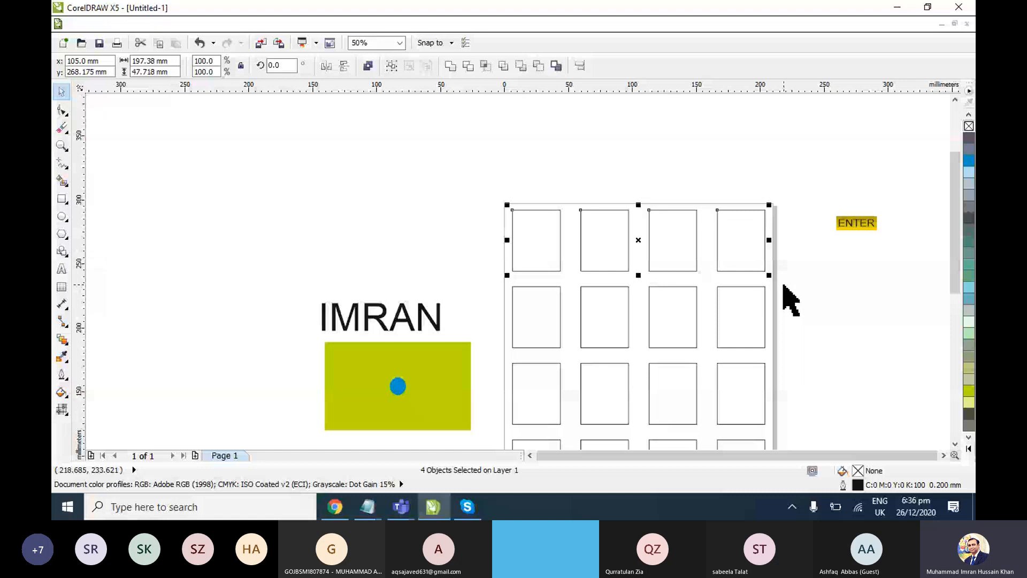
click(479, 315)
scroll(480, 315, up, 1)
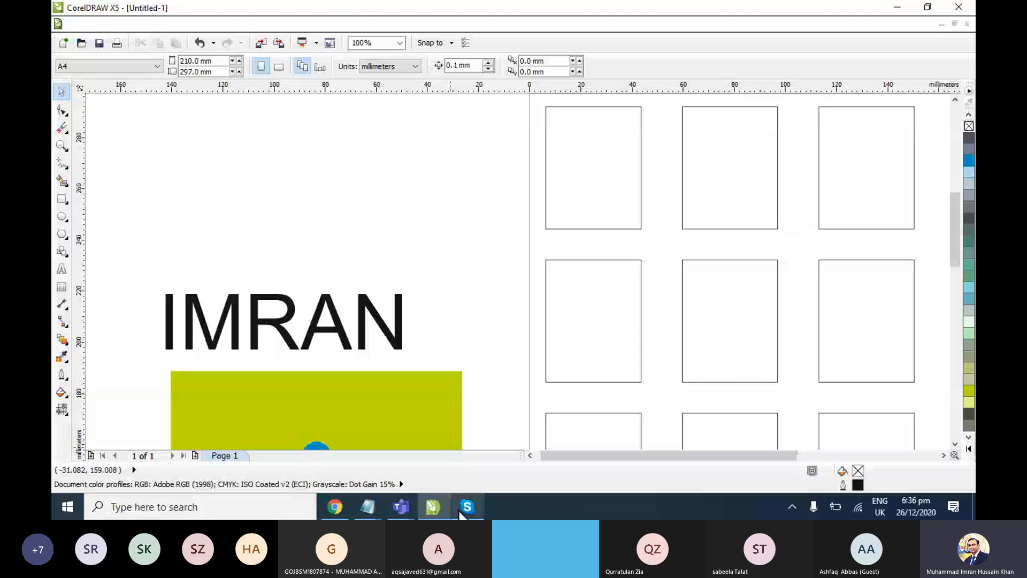
mouse_move(449, 499)
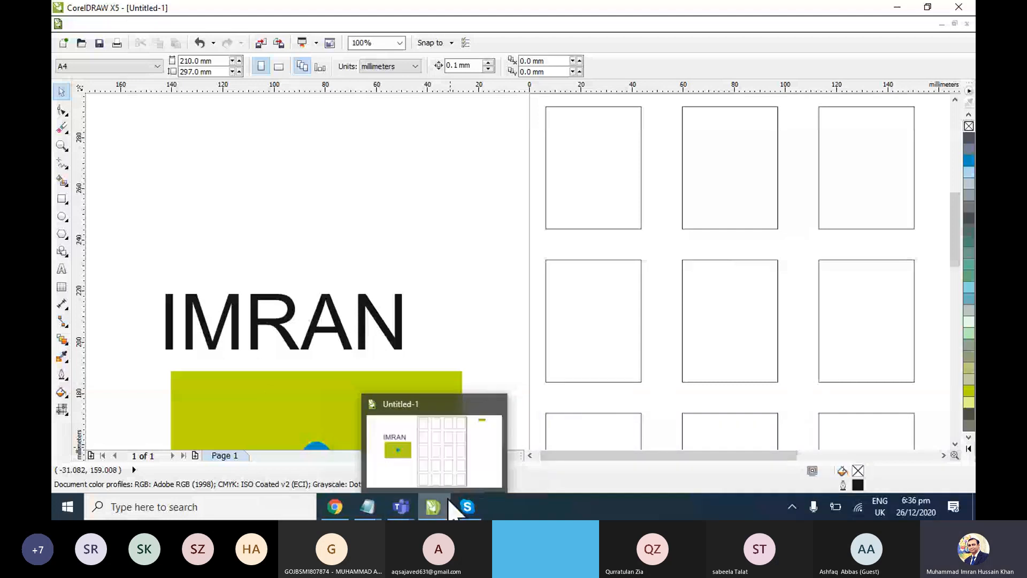
click(378, 378)
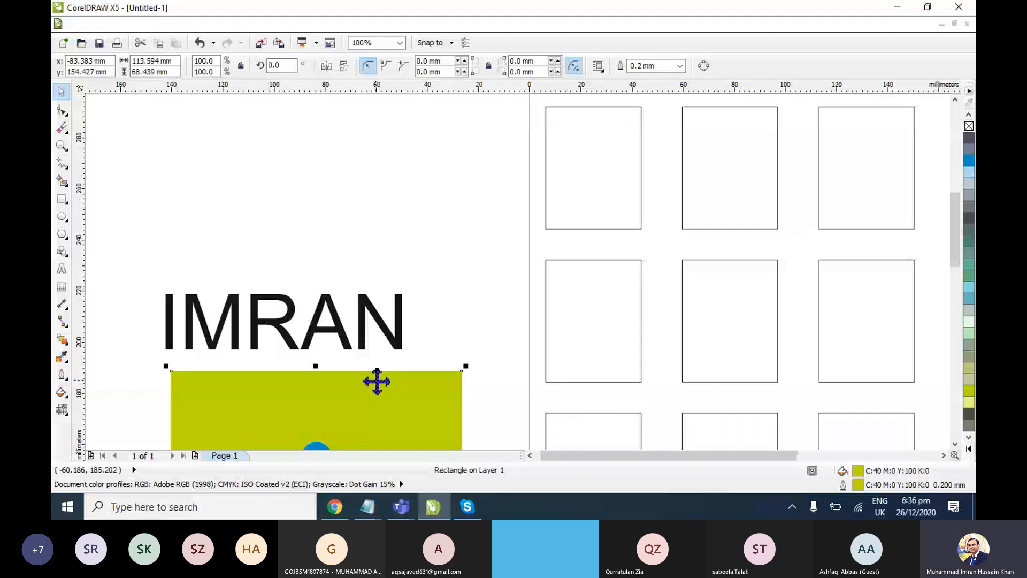
click(541, 197)
click(538, 193)
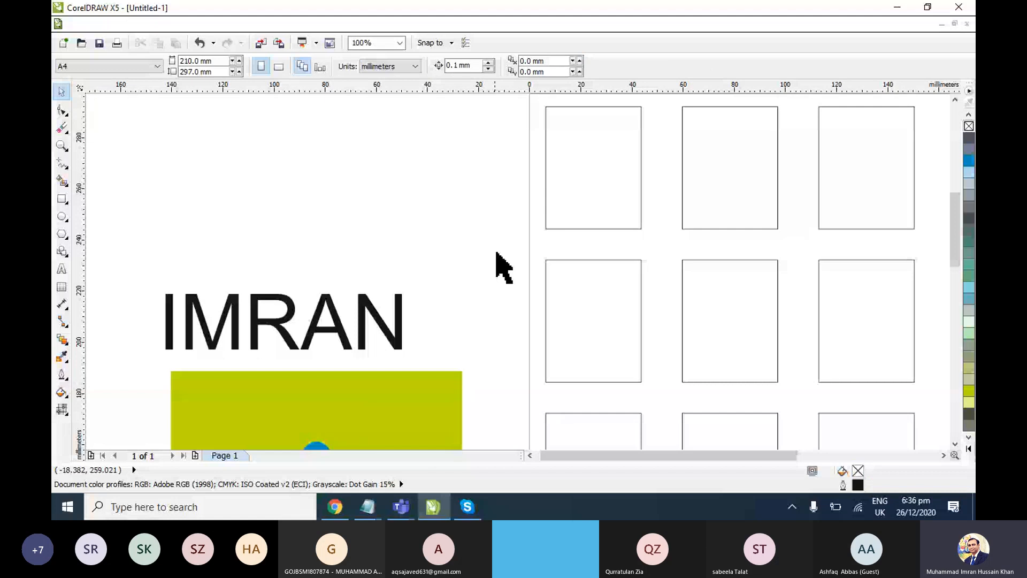
mouse_move(398, 513)
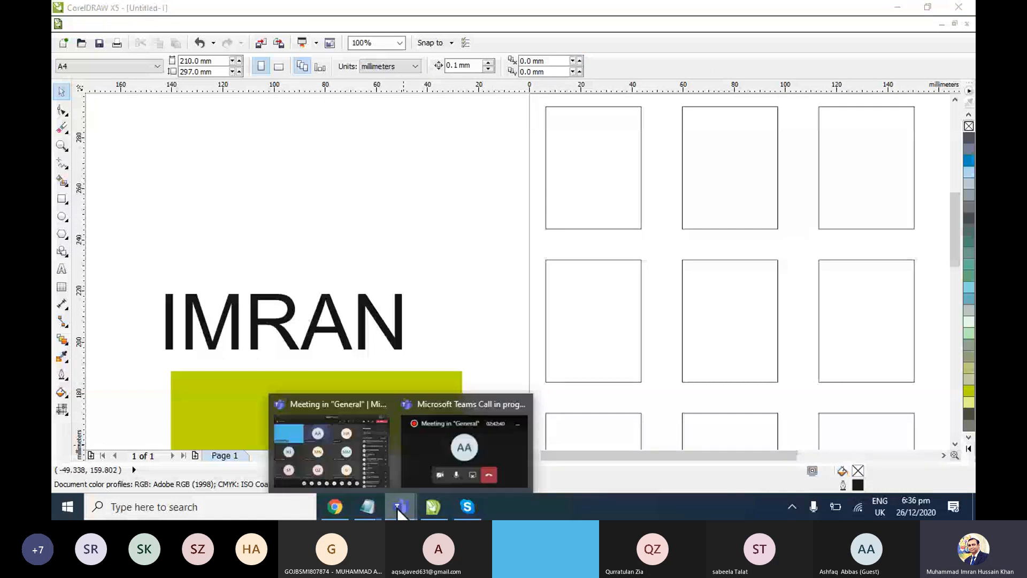
click(441, 252)
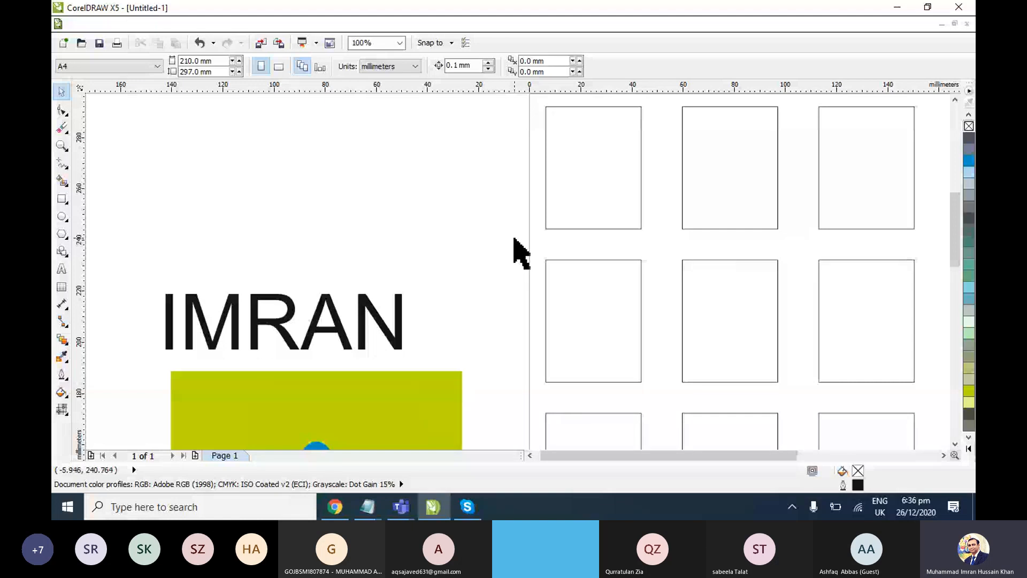
key(F4)
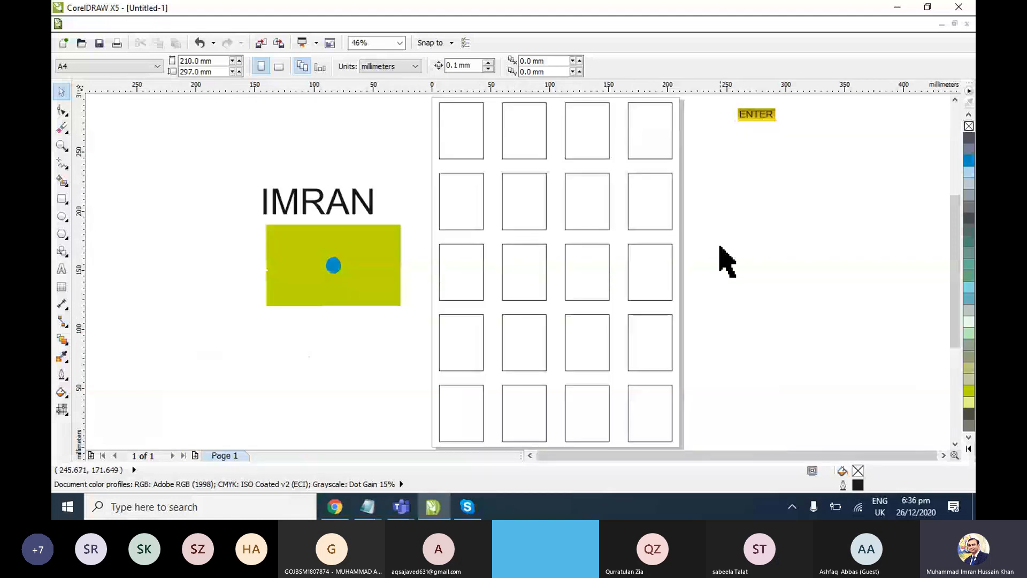
scroll(721, 250, up, 3)
key(F4)
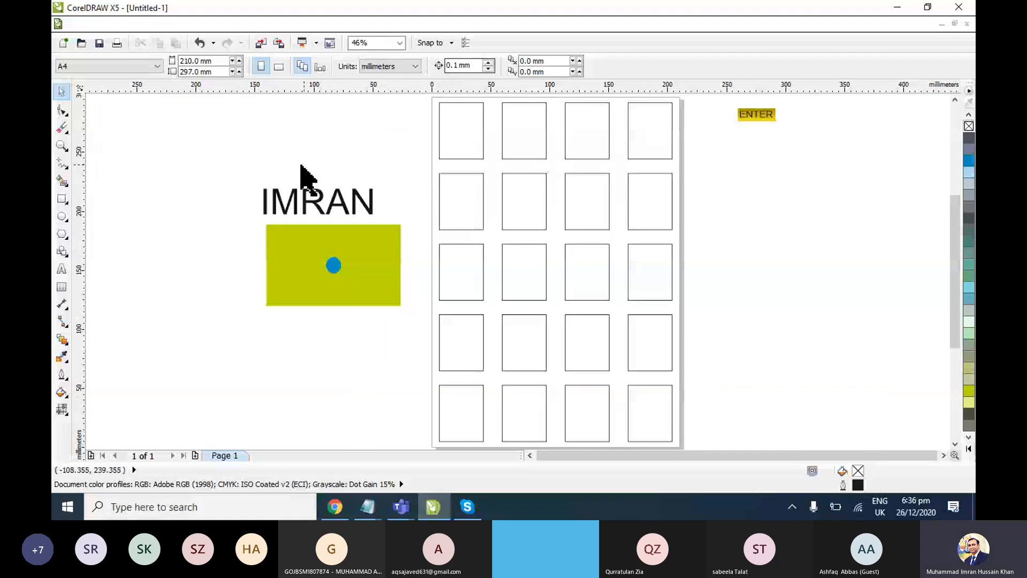
drag(166, 141, 406, 348)
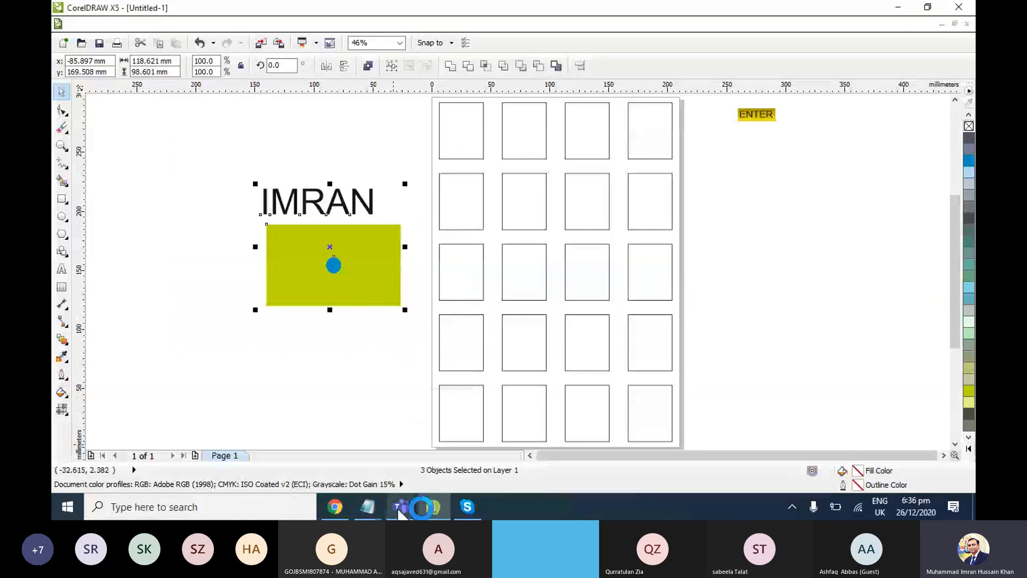
click(397, 436)
Switch to Microsoft Teams and bring up the window of the "General" meeting
click(406, 507)
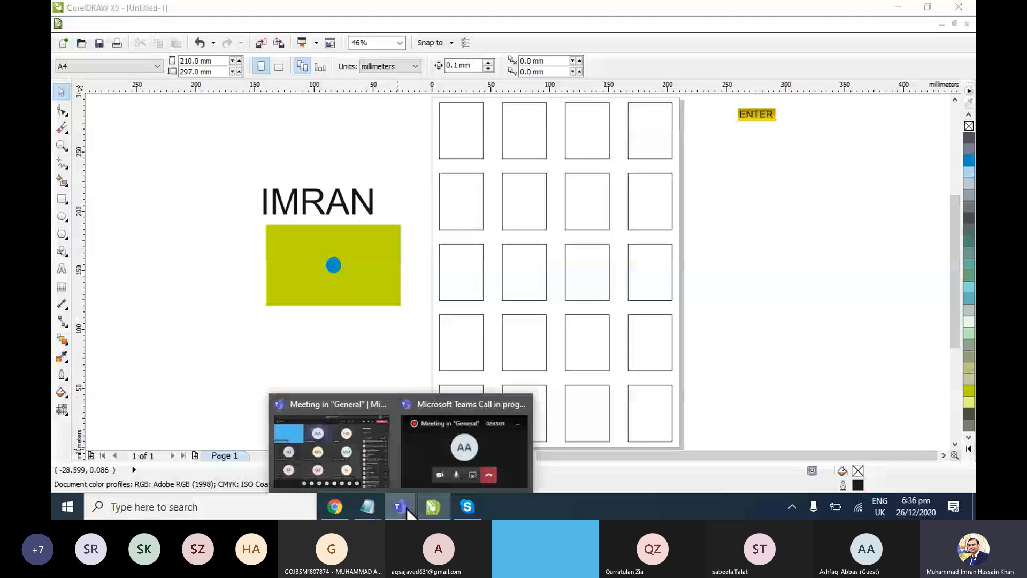
click(377, 482)
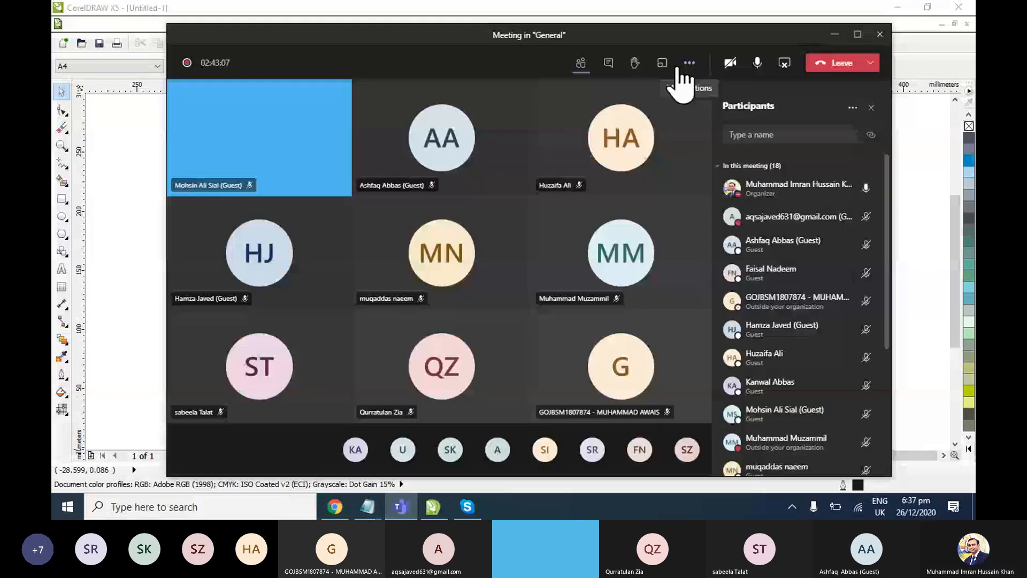